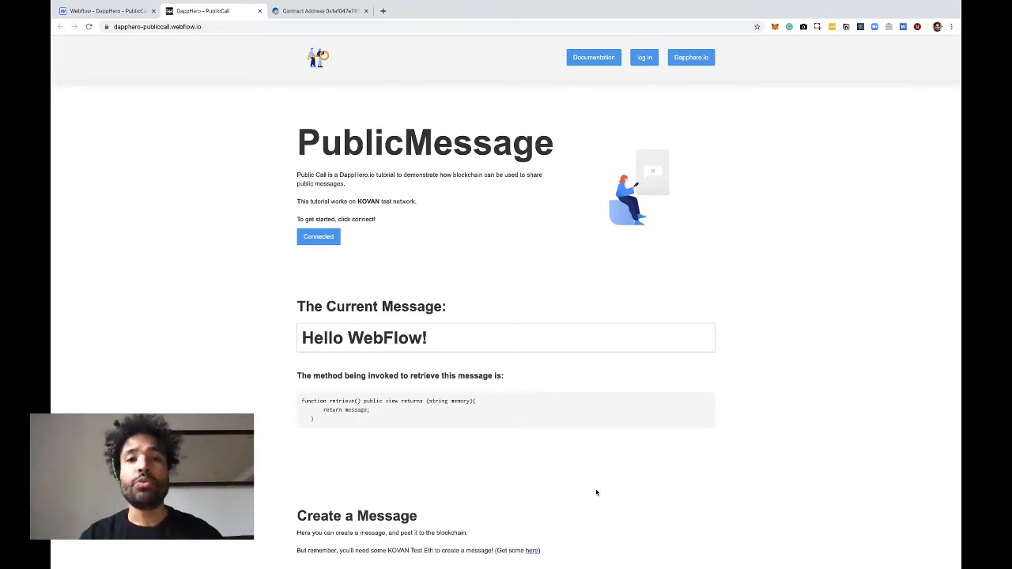
Examine the published PublicMessage page, including the current message and the retrieve method's code
scroll(597, 492, "down", 3)
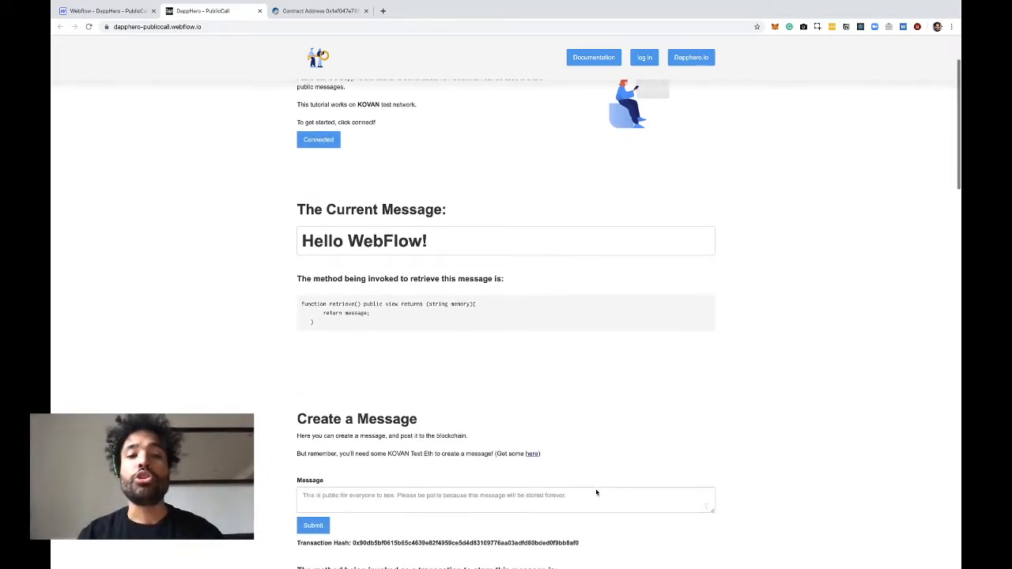
scroll(596, 493, "down", 1)
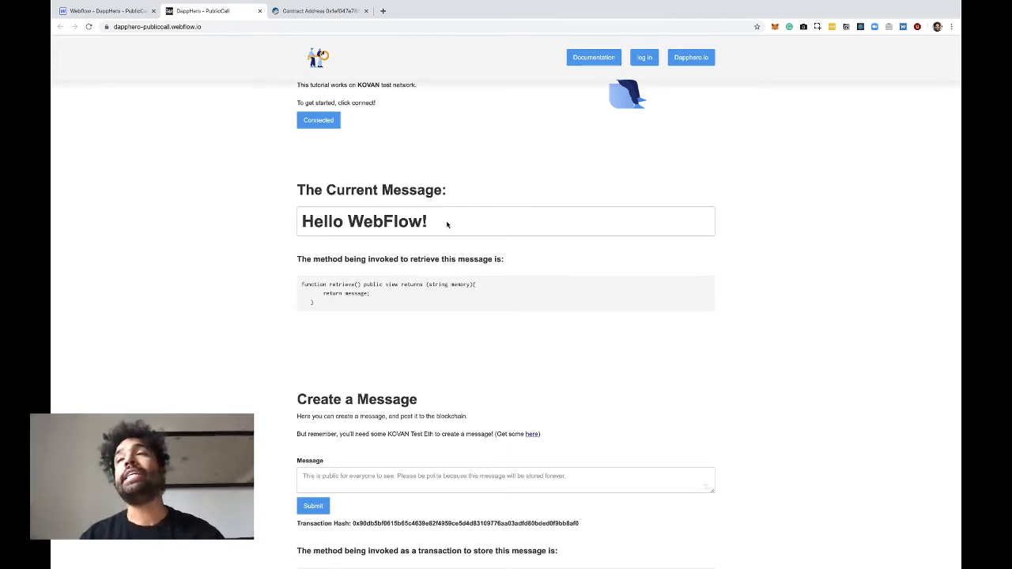
scroll(449, 234, "up", 2)
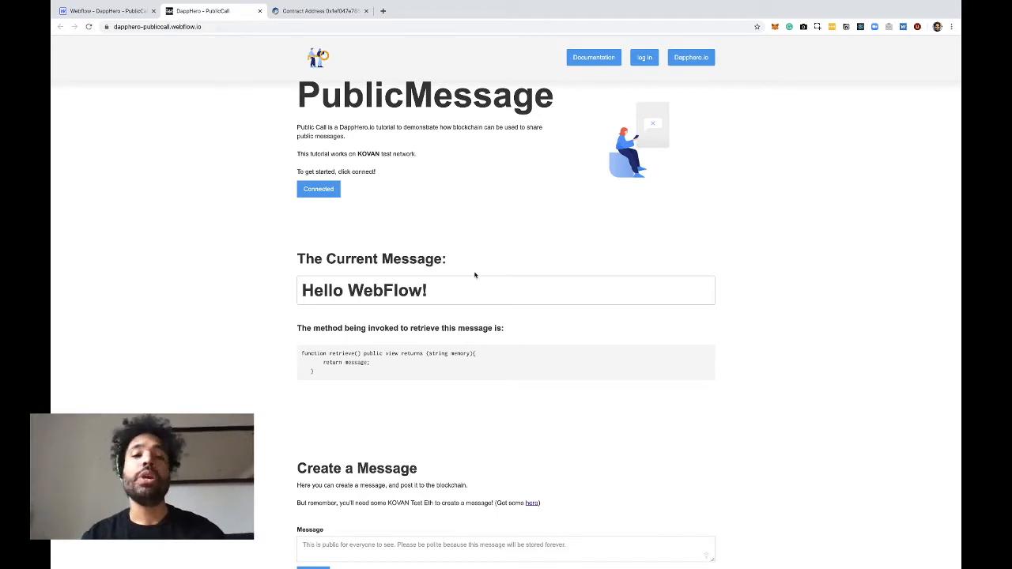
scroll(474, 275, "down", 1)
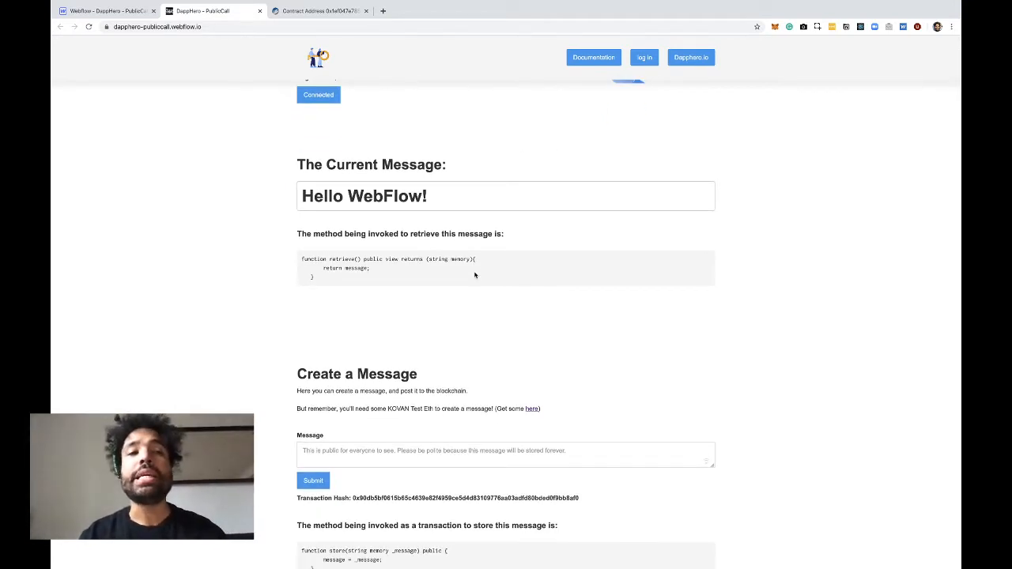
scroll(475, 275, "up", 2)
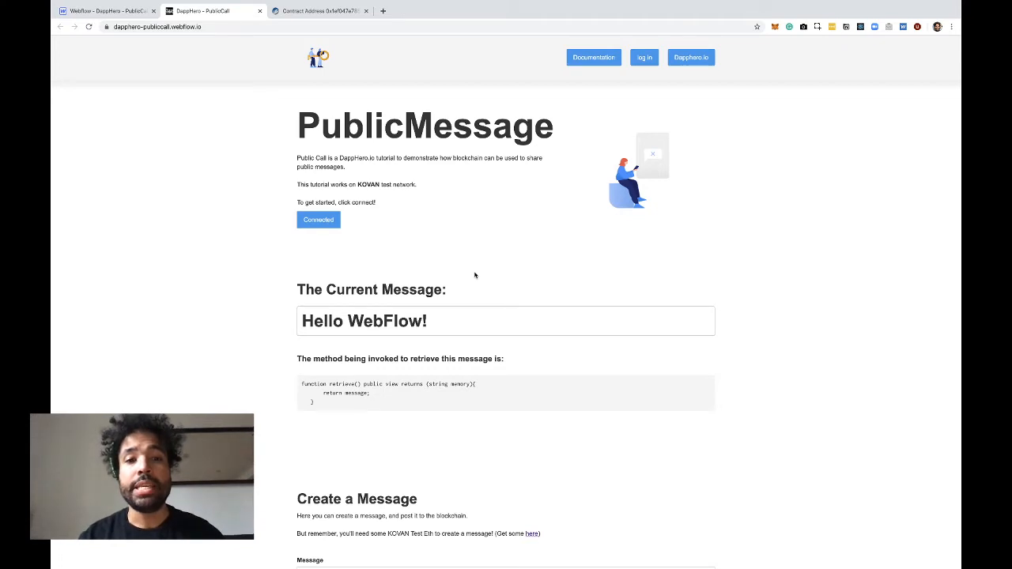
scroll(474, 274, "down", 1)
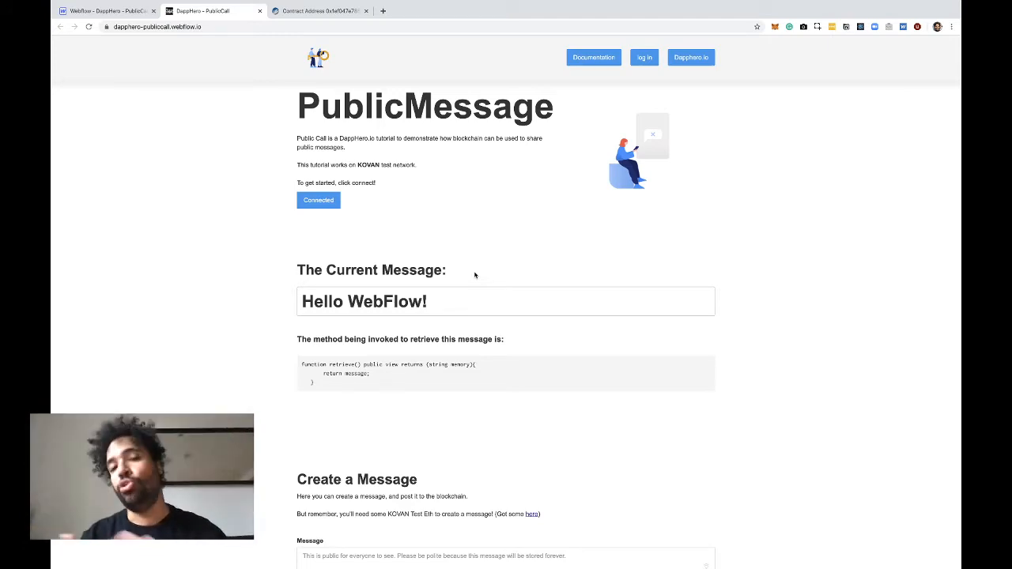
scroll(474, 274, "down", 3)
scroll(475, 274, "down", 1)
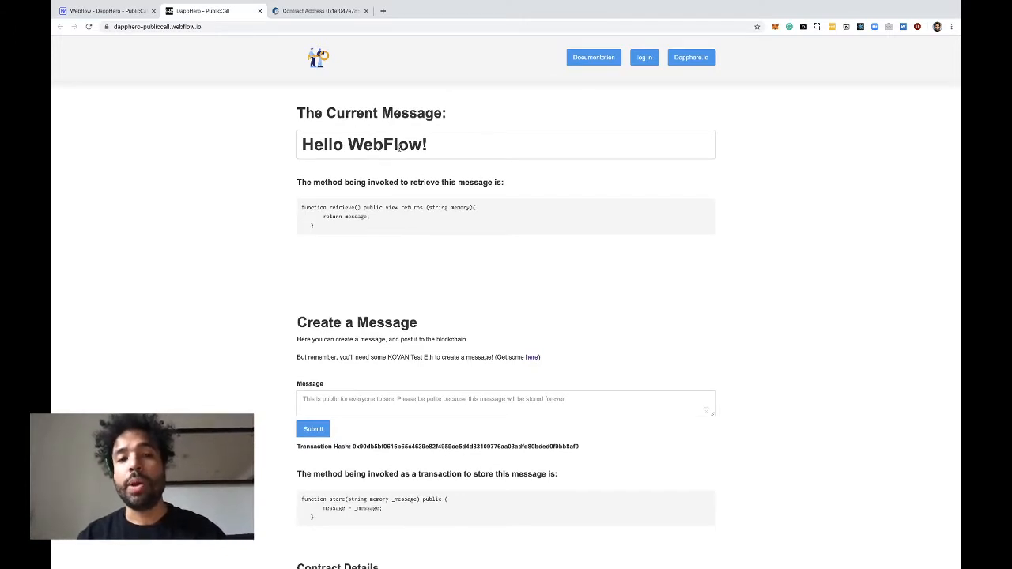
left_click_drag(324, 225, 298, 212)
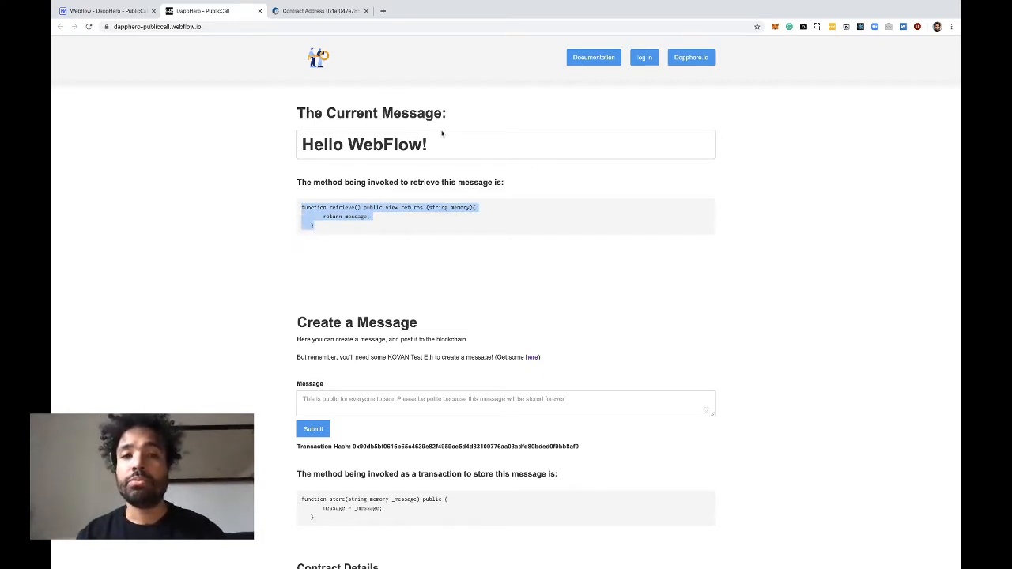
Submit the public message "Hello London!", confirm its Kovan transaction in MetaMask, and check the current message
scroll(398, 286, "down", 2)
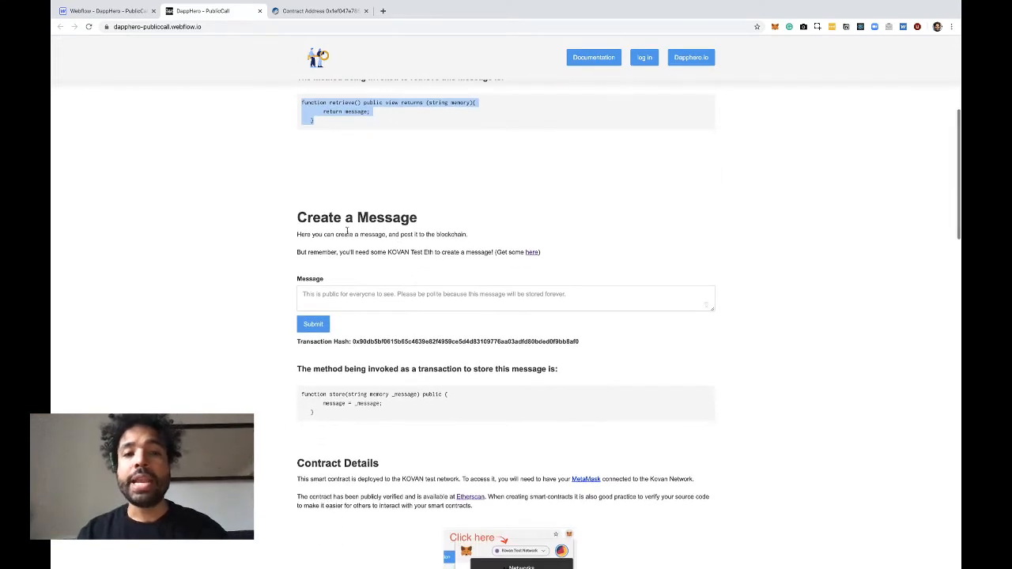
scroll(346, 231, "down", 1)
left_click(349, 237)
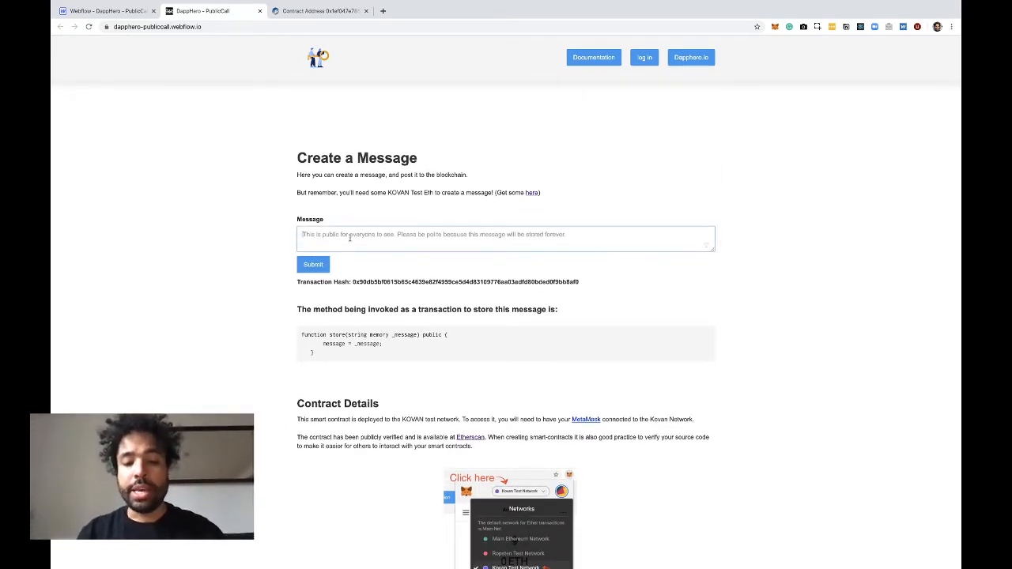
type("Hello London!")
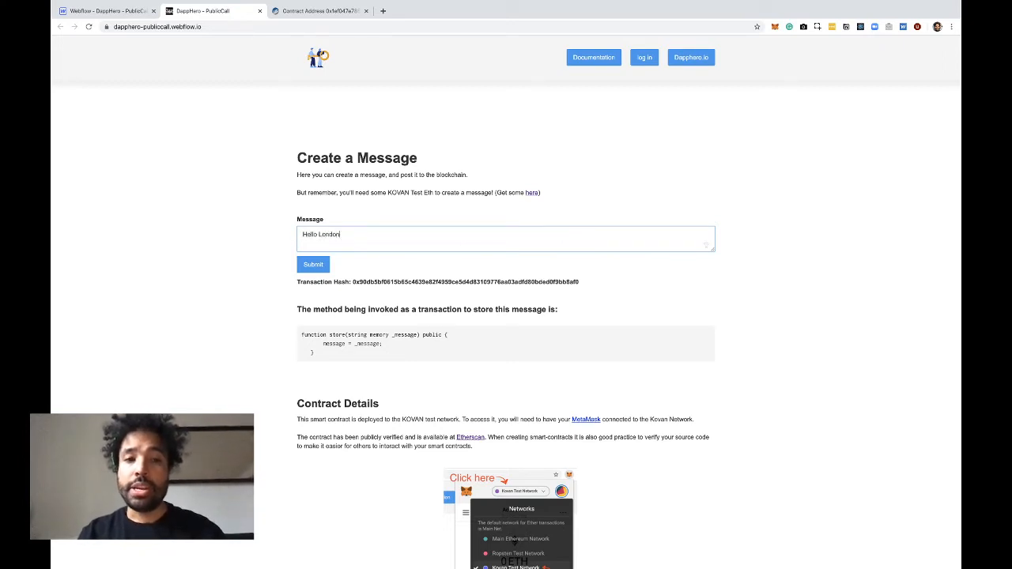
left_click(312, 265)
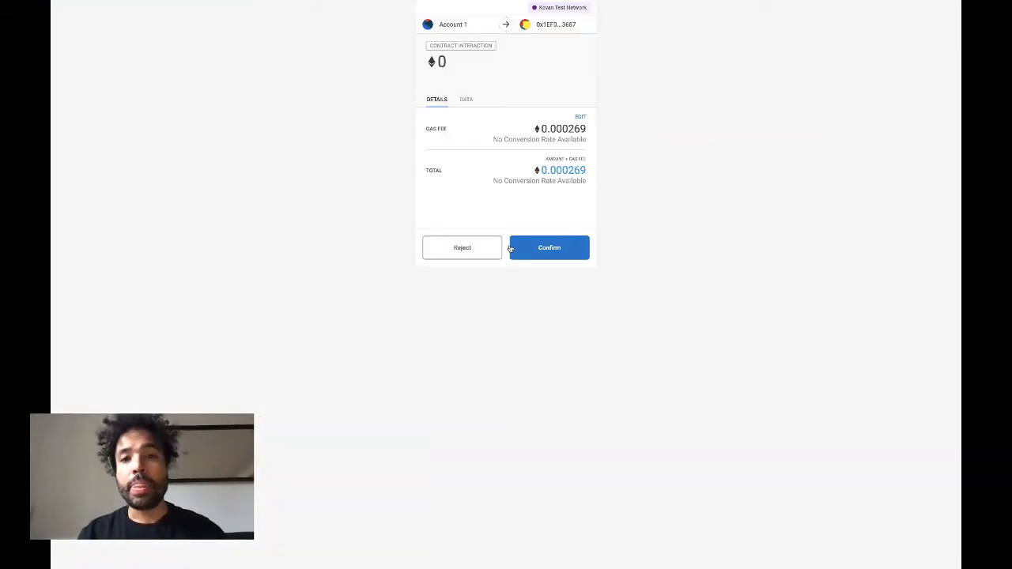
left_click(543, 253)
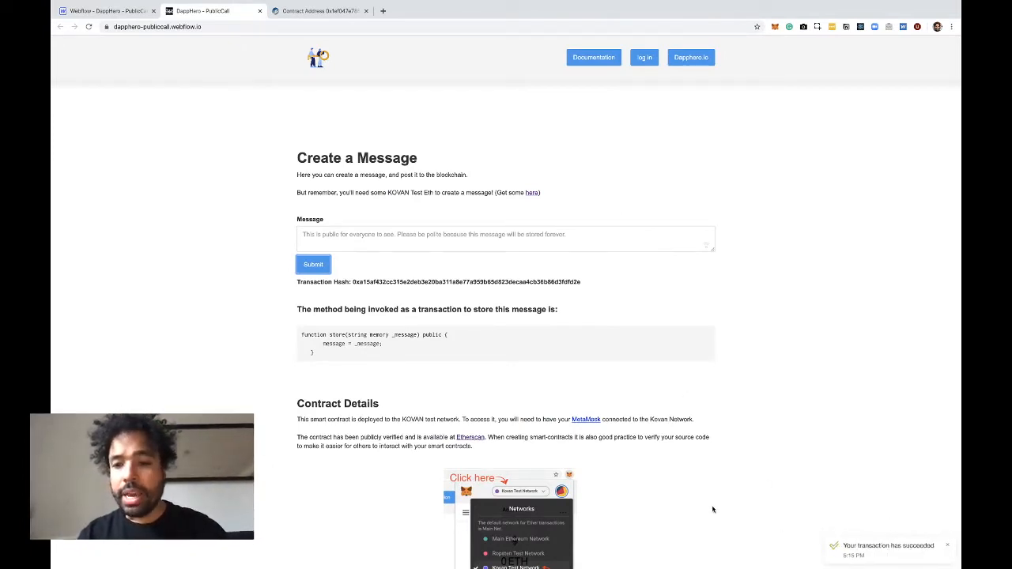
scroll(713, 510, "up", 5)
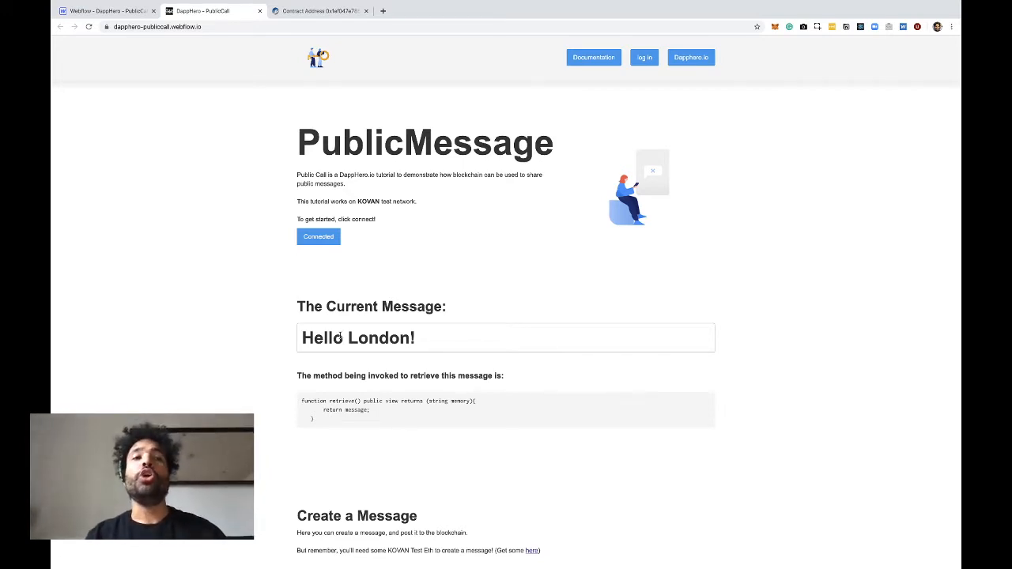
Switch to the Webflow designer and examine the page's Hero, Container and Contact Form sections and the form's first nested container
left_click(104, 12)
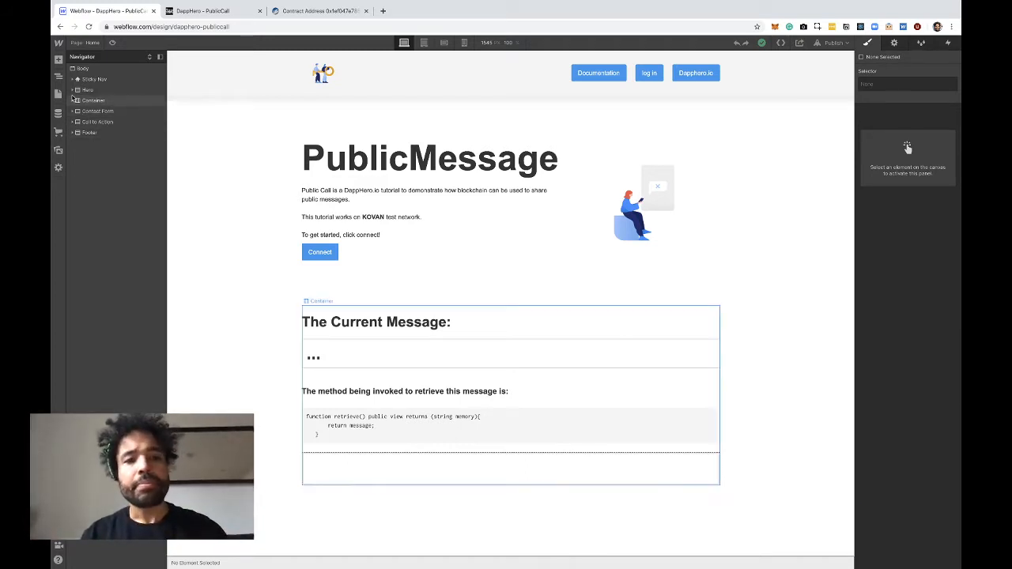
scroll(355, 195, "down", 2)
scroll(355, 195, "up", 2)
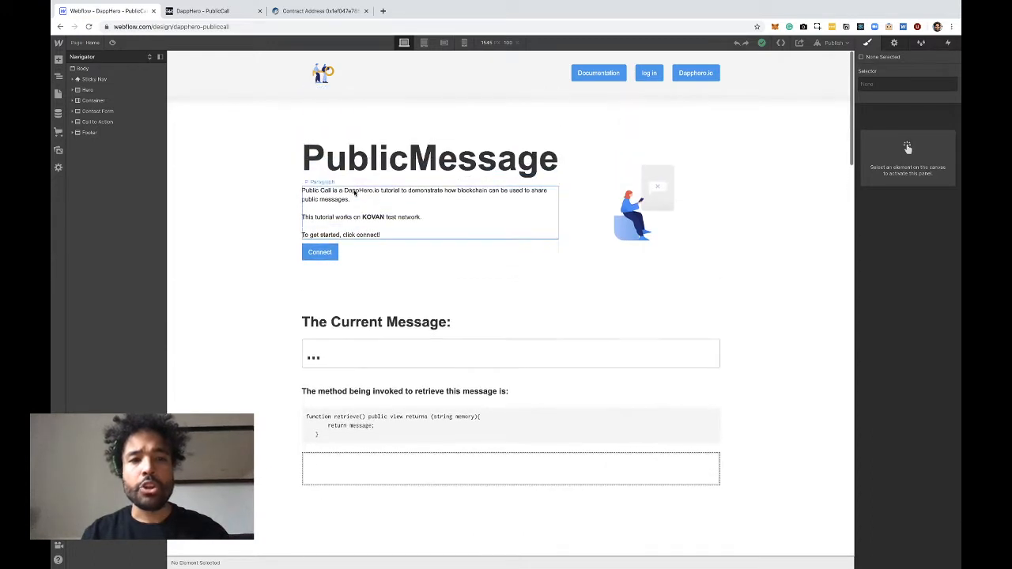
left_click(100, 90)
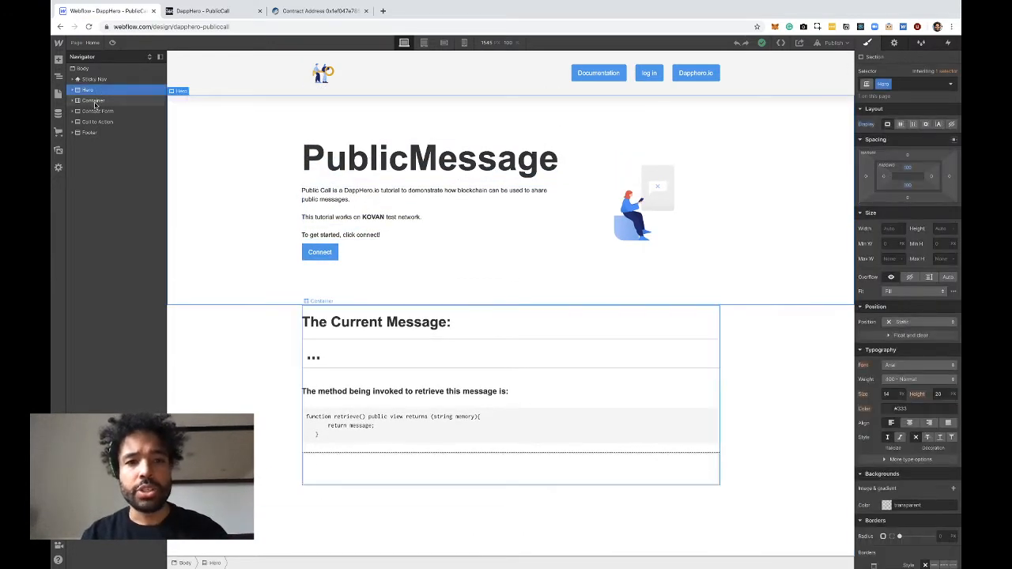
left_click(93, 100)
left_click(96, 114)
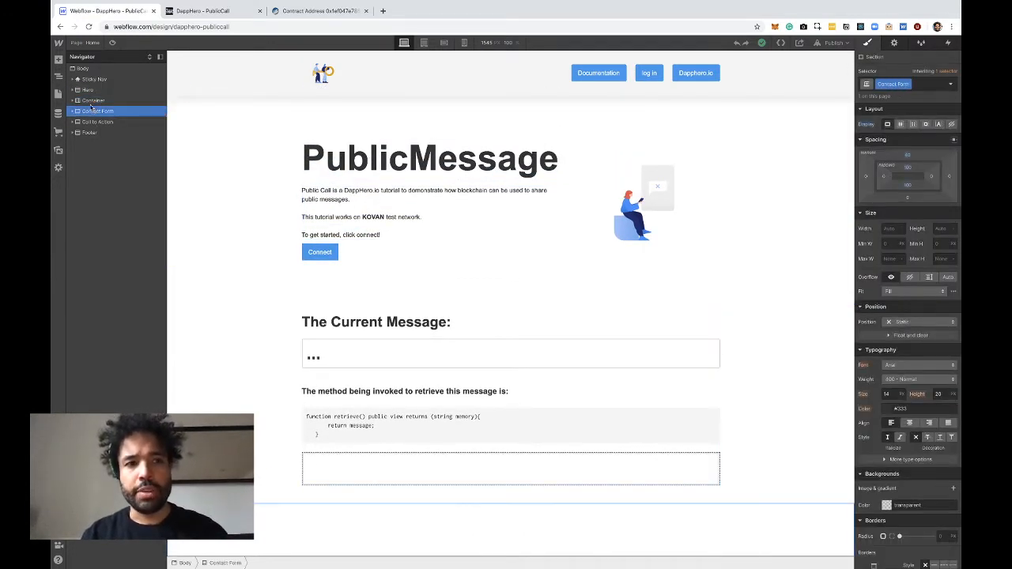
left_click(93, 102)
scroll(319, 361, "down", 3)
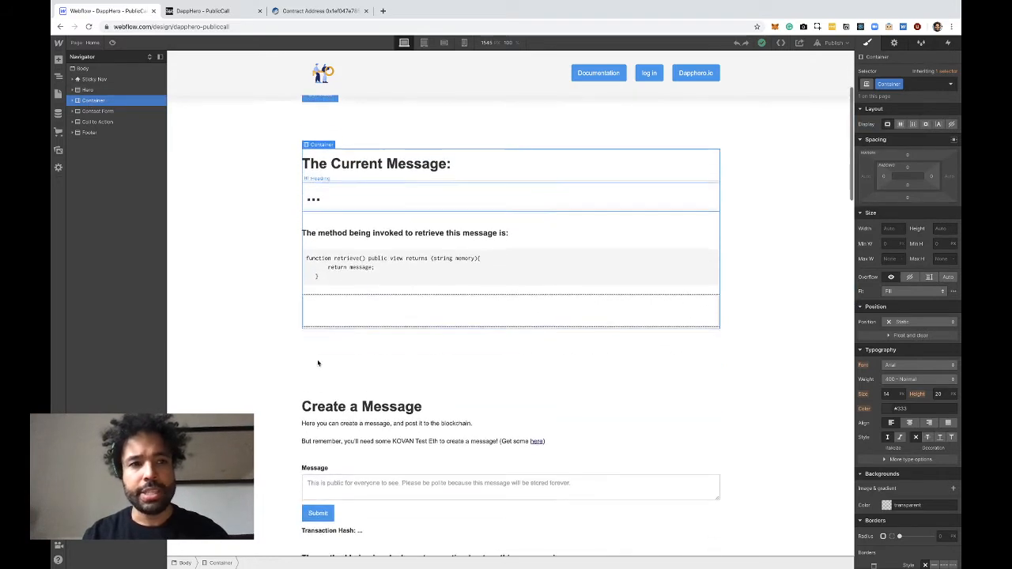
left_click(93, 112)
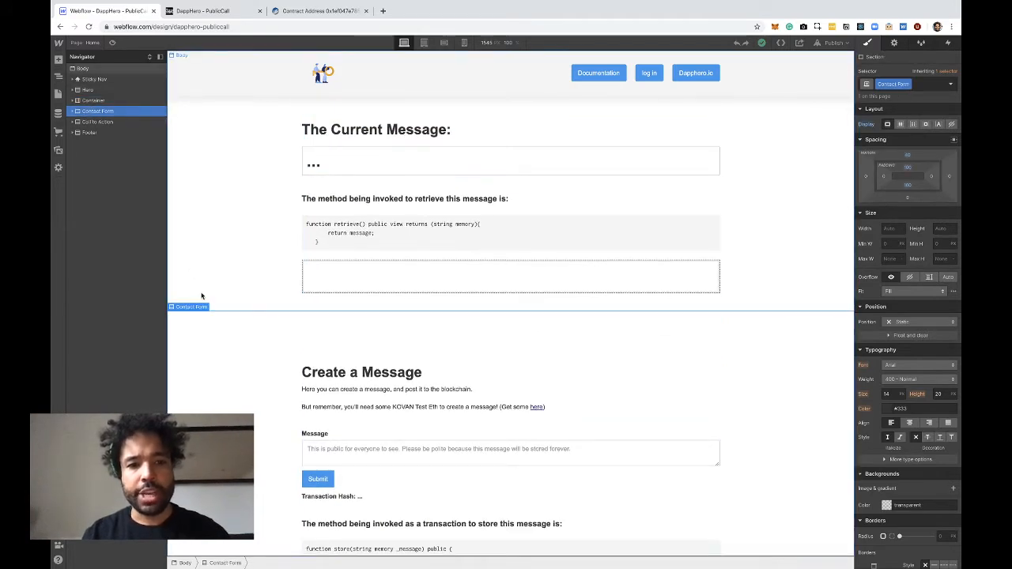
scroll(201, 294, "down", 2)
left_click(77, 110)
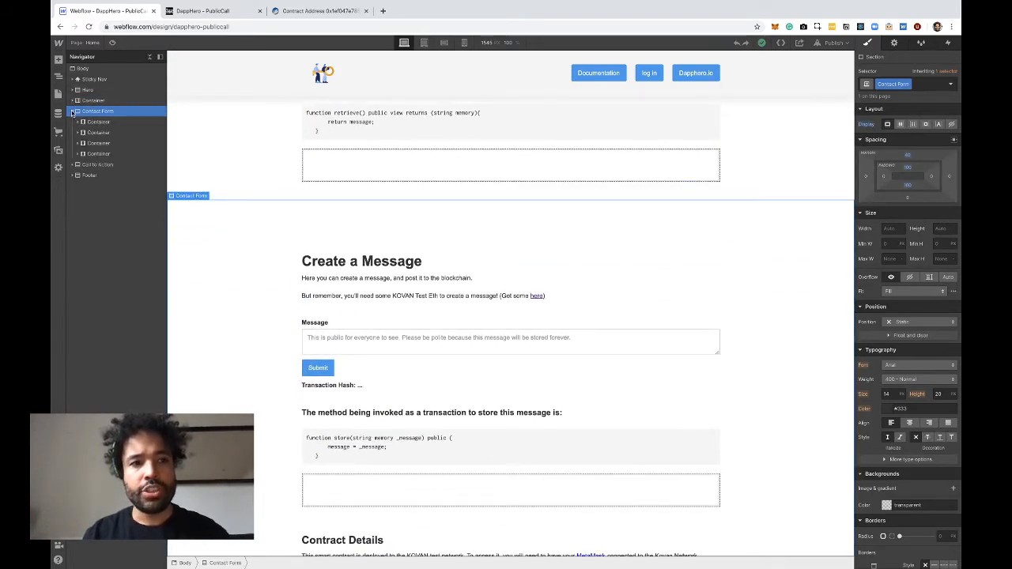
left_click(96, 122)
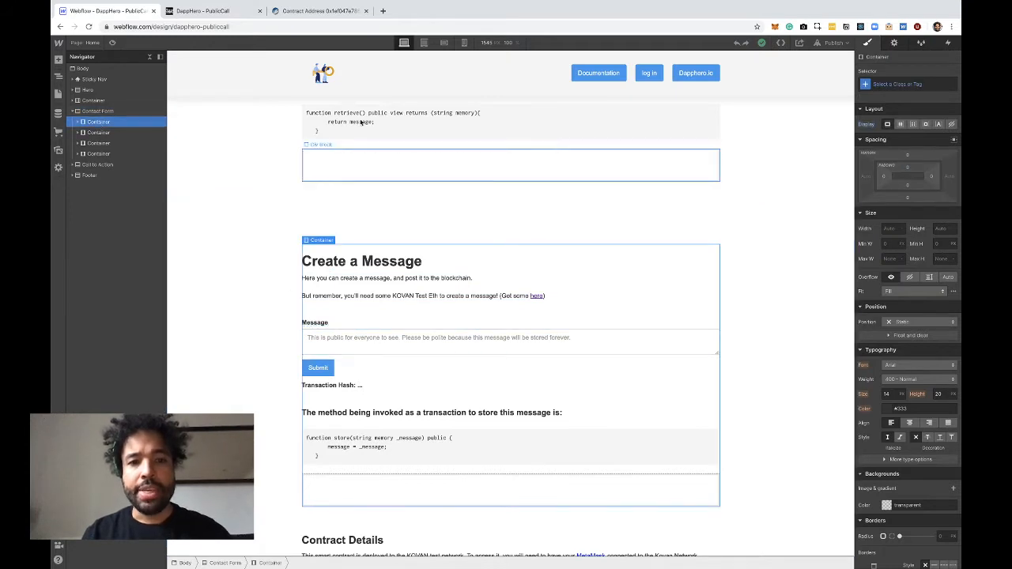
Inspect the current-message heading and the message form's text area, form element and field label, plus the contract sections below
scroll(363, 163, "up", 2)
left_click(367, 189)
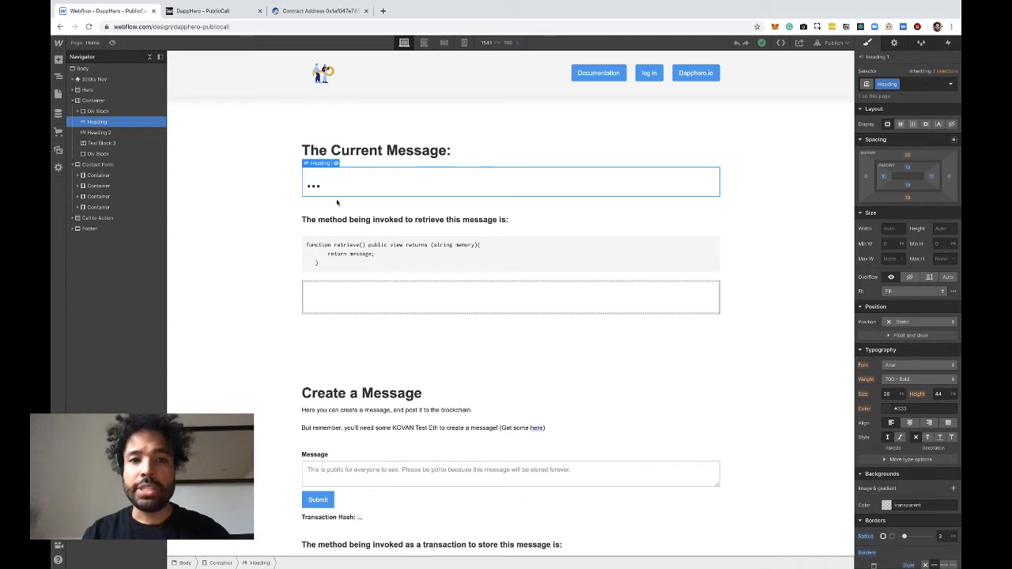
scroll(340, 201, "down", 3)
left_click(357, 312)
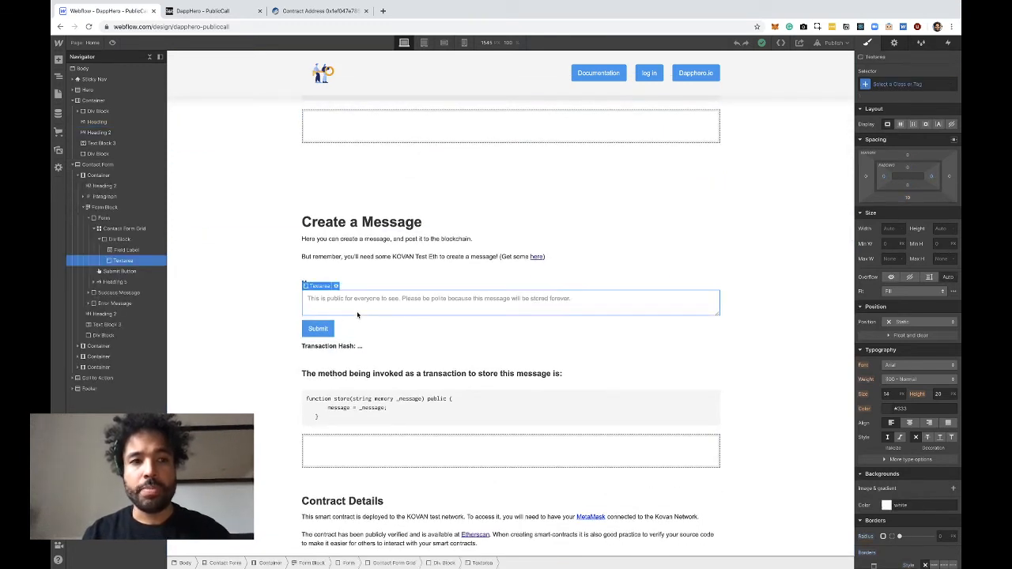
left_click(104, 218)
left_click(120, 250)
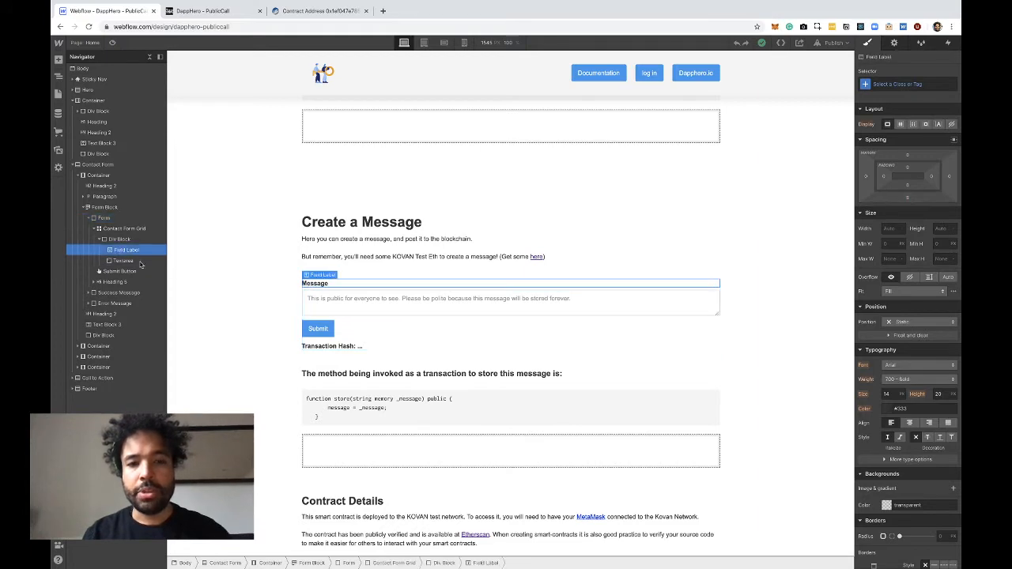
scroll(272, 332, "down", 2)
scroll(280, 178, "down", 6)
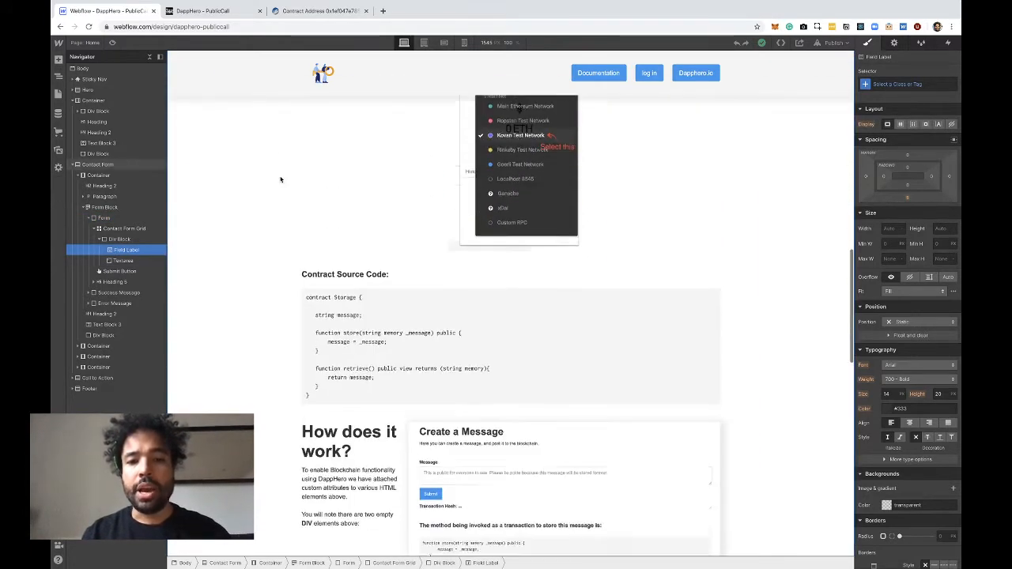
scroll(280, 179, "up", 5)
Browse the prebuilt layouts available for adding to the page, previewing Call to Action and Gallery, and return to the element structure
left_click(58, 59)
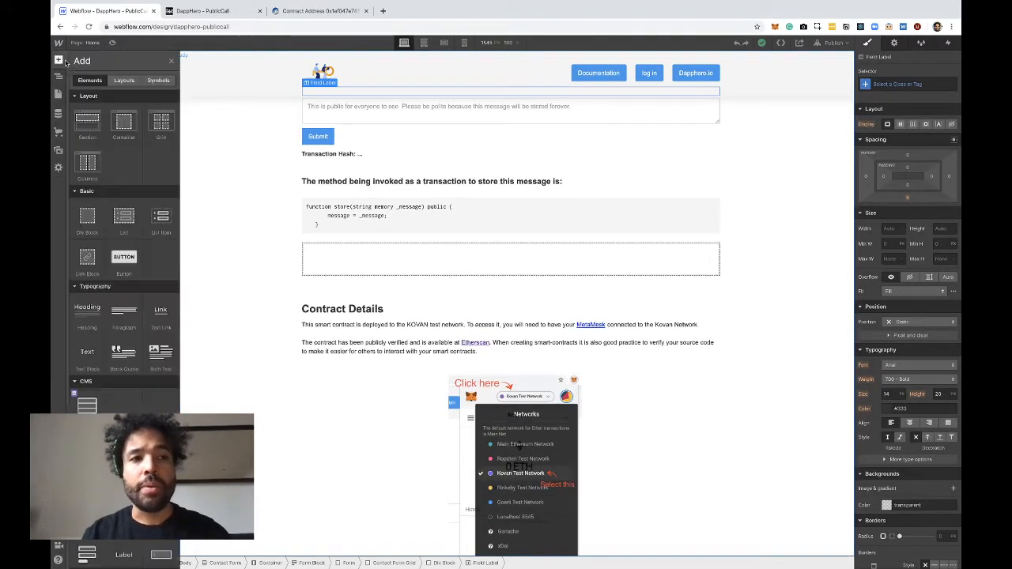
left_click(123, 81)
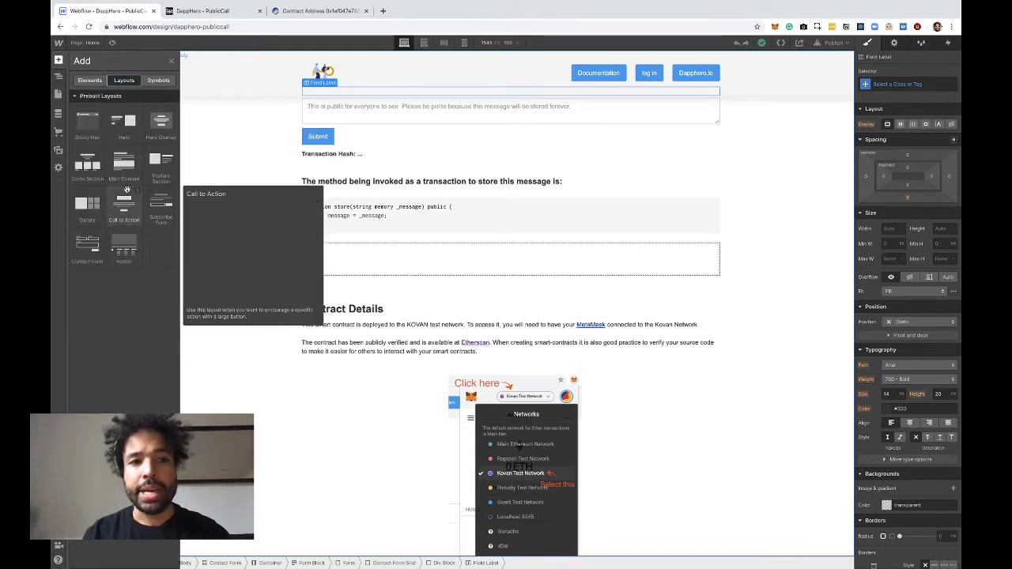
mouse_move(158, 161)
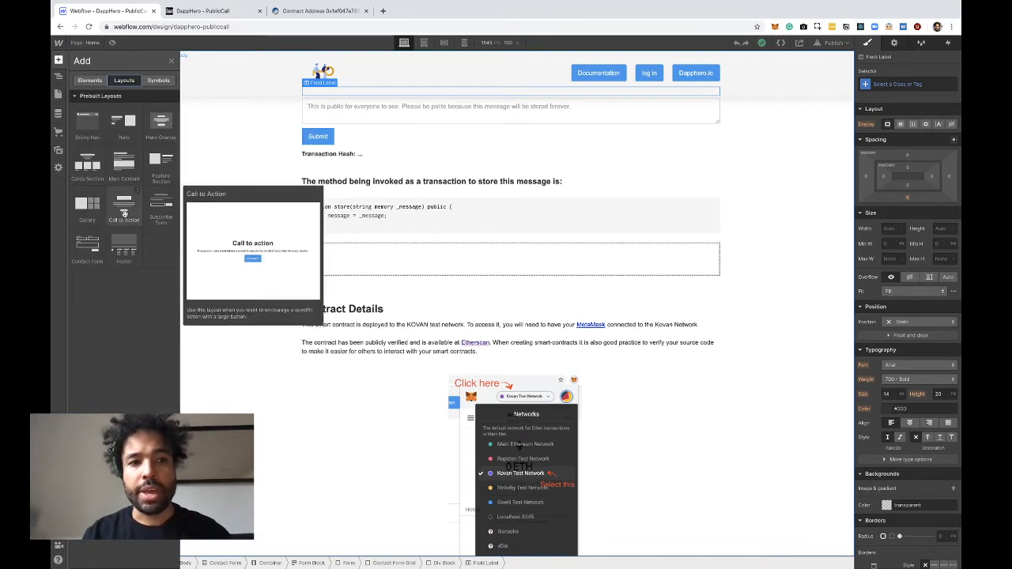
mouse_move(158, 208)
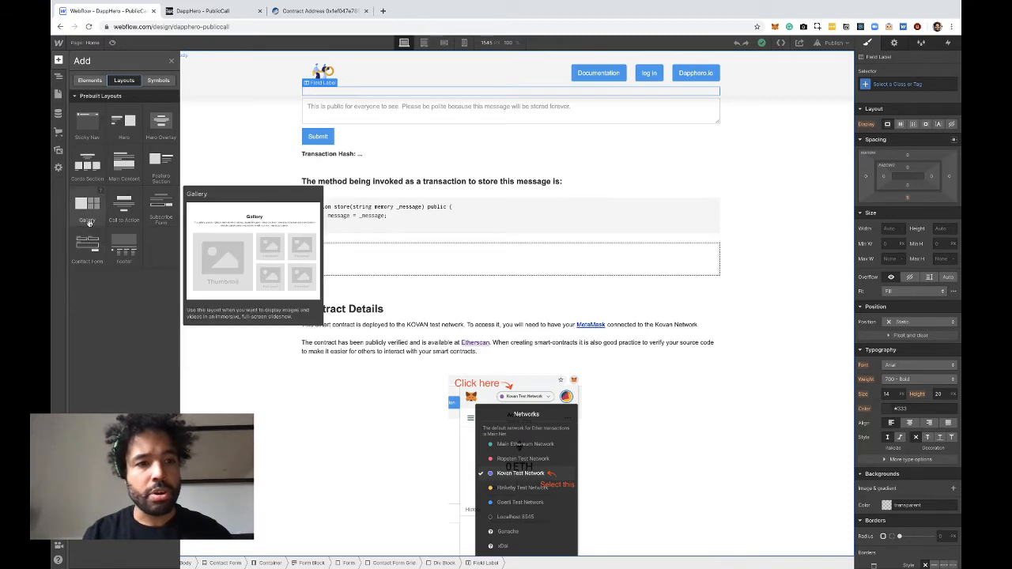
mouse_move(90, 248)
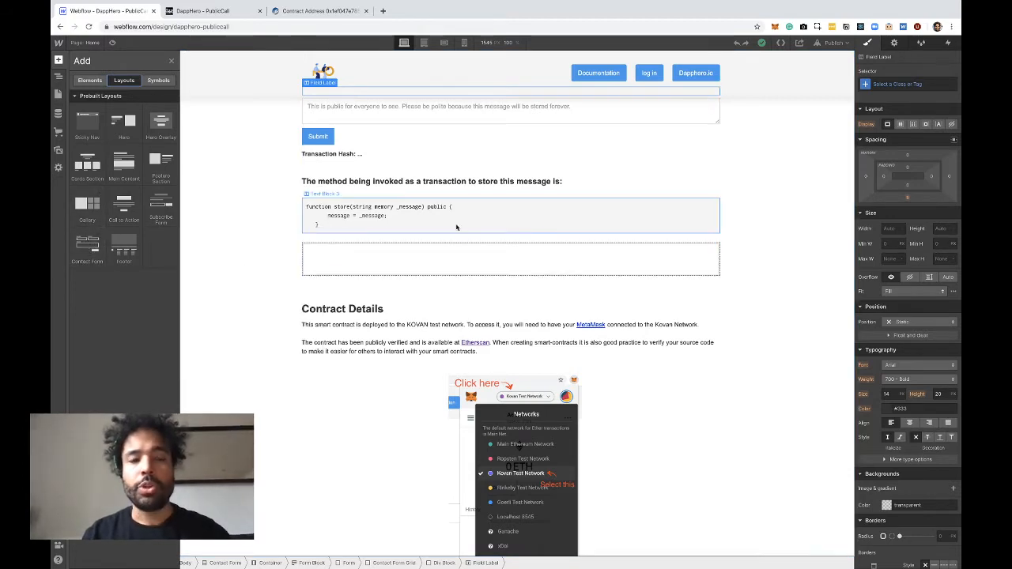
scroll(373, 219, "down", 4)
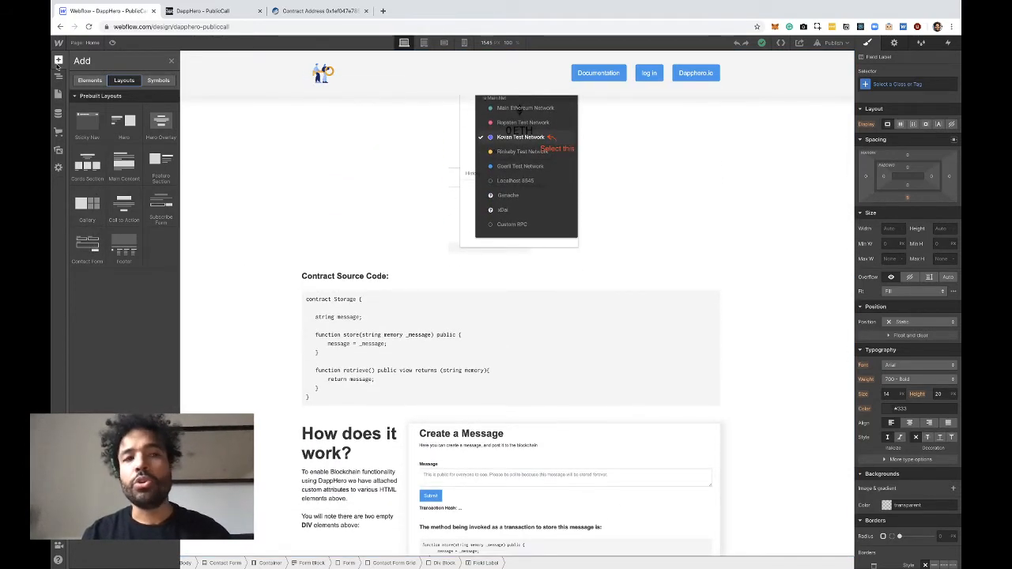
left_click(58, 79)
Open the element settings of the hero section's Connect button to view its custom attributes
scroll(280, 129, "up", 15)
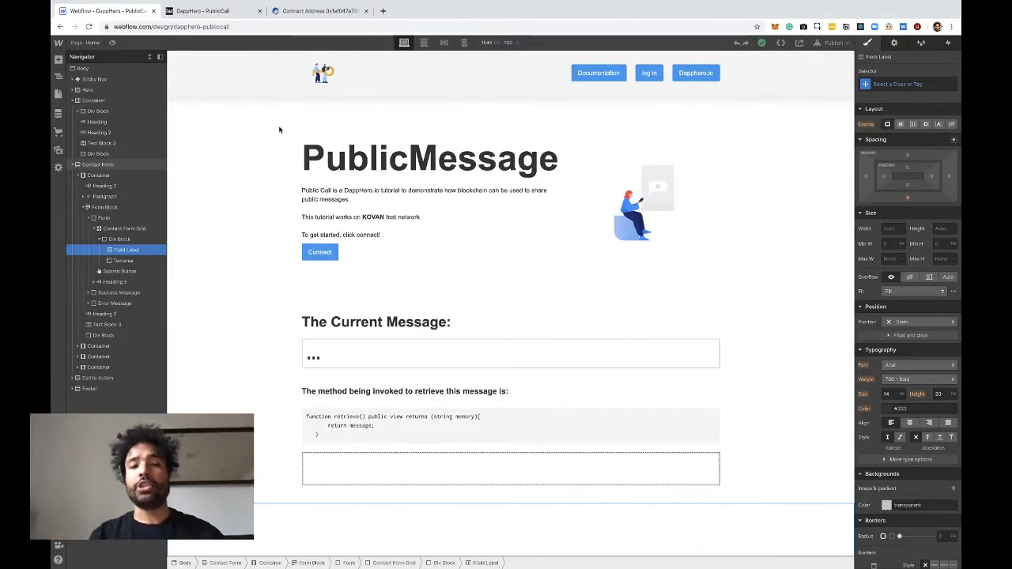
left_click(326, 259)
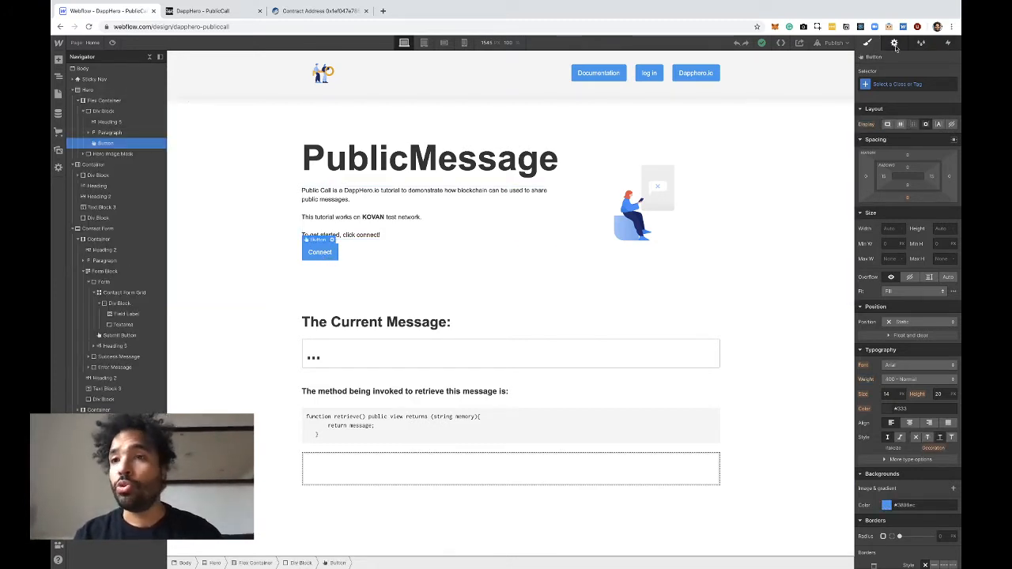
left_click(894, 44)
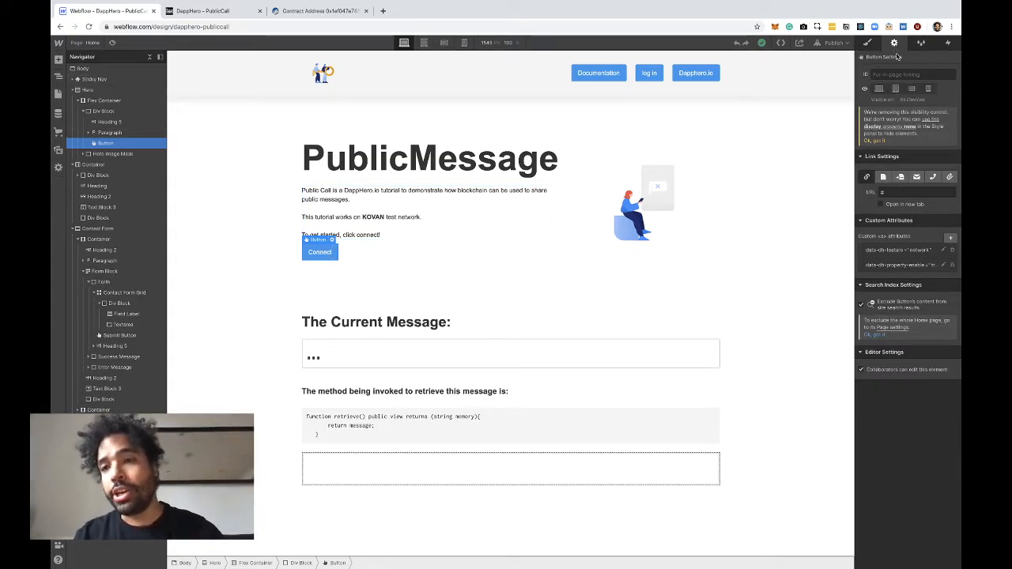
Inspect the Connect button's data-dh-feature and data-dh-property-enable attributes without changing them, and look over the message sections below
left_click(878, 251)
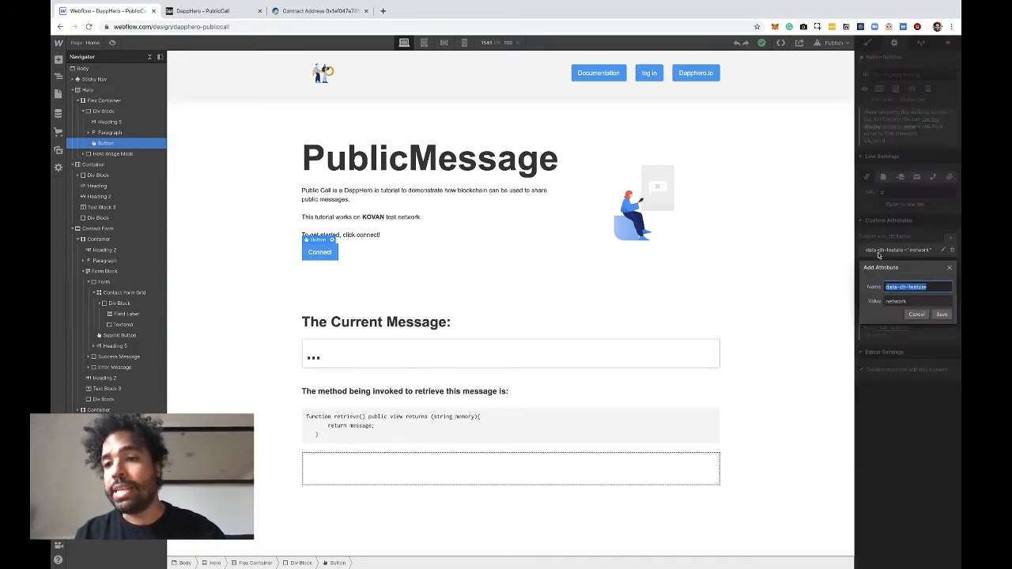
left_click(916, 314)
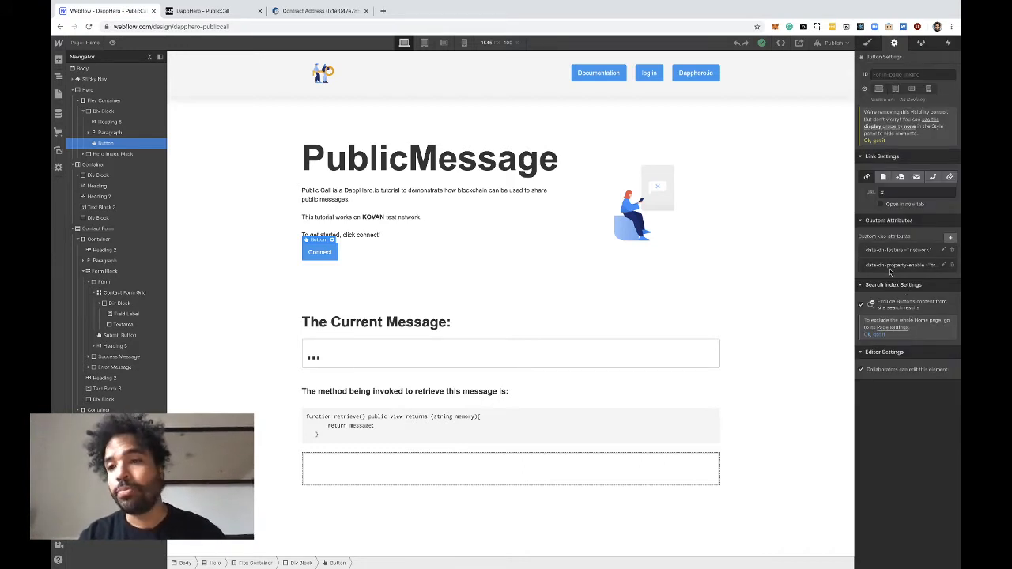
left_click(890, 269)
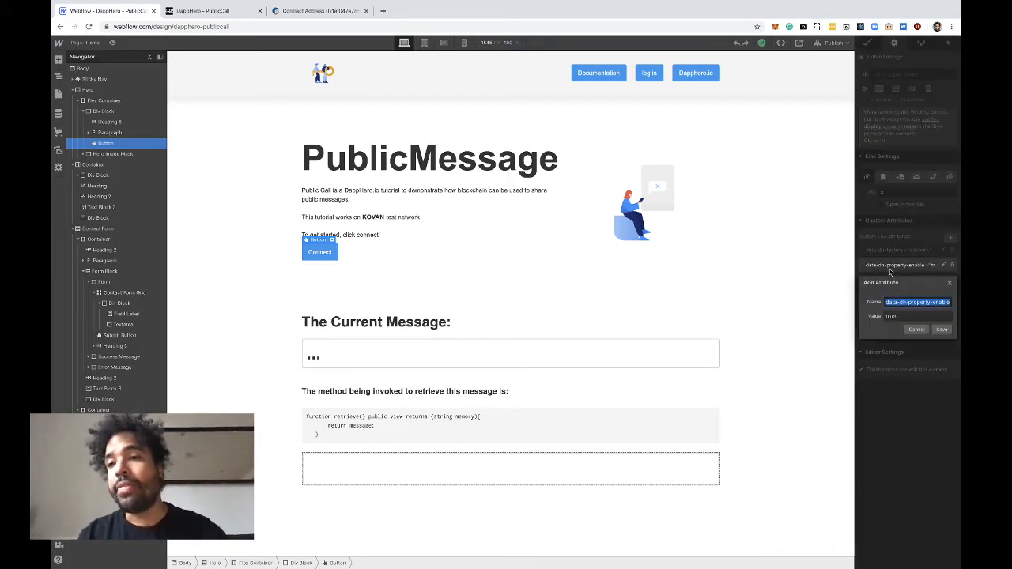
left_click(916, 330)
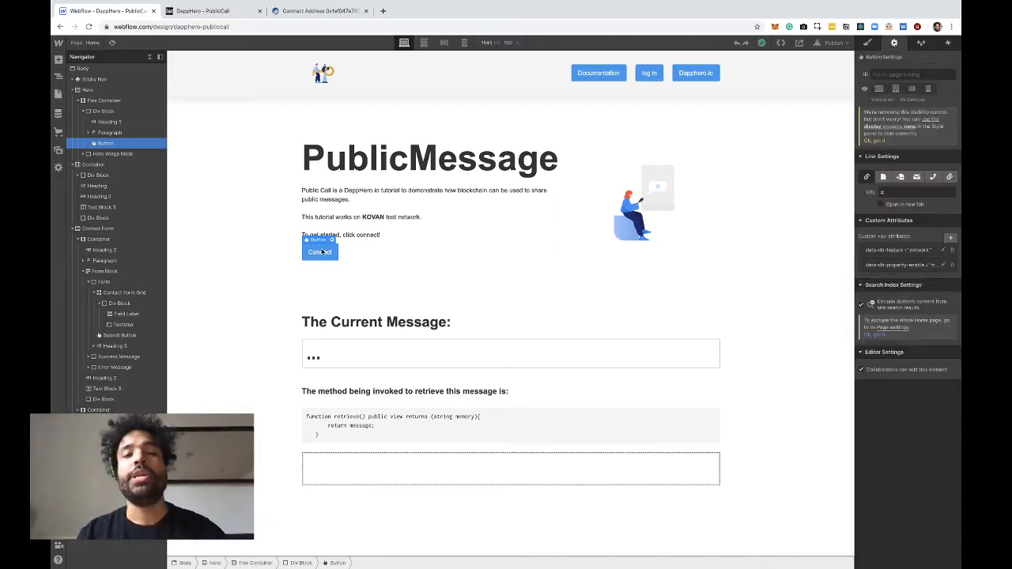
scroll(291, 288, "down", 1)
scroll(292, 288, "down", 3)
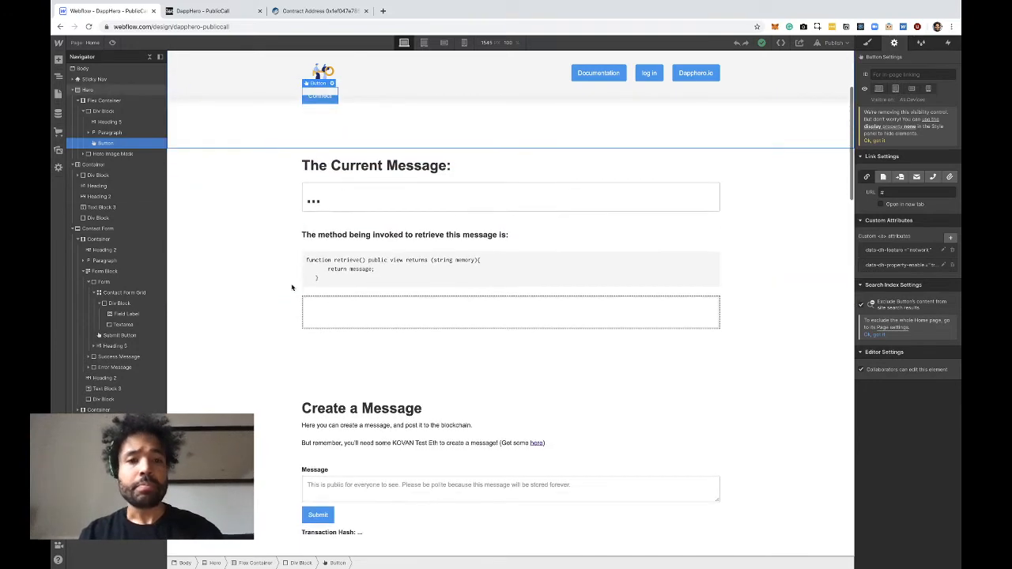
scroll(390, 211, "up", 3)
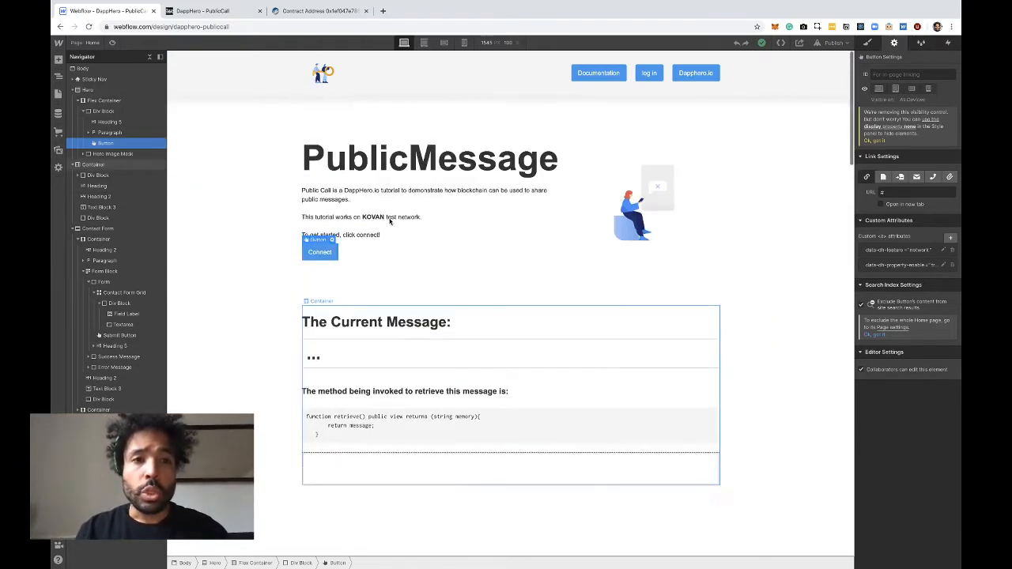
Switch to the Etherscan contract page and examine its source code and its read and write functions
left_click(313, 11)
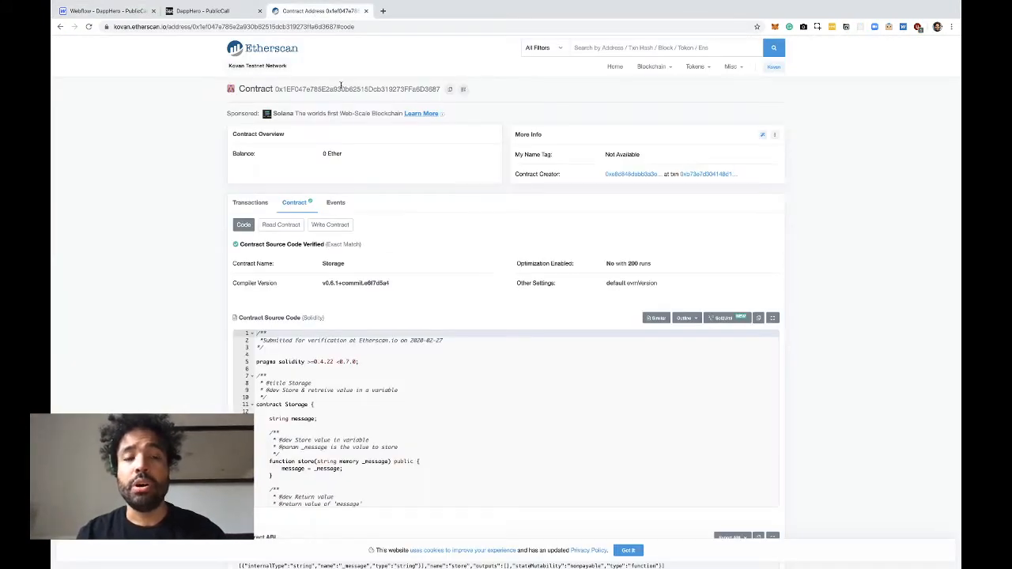
scroll(227, 283, "down", 2)
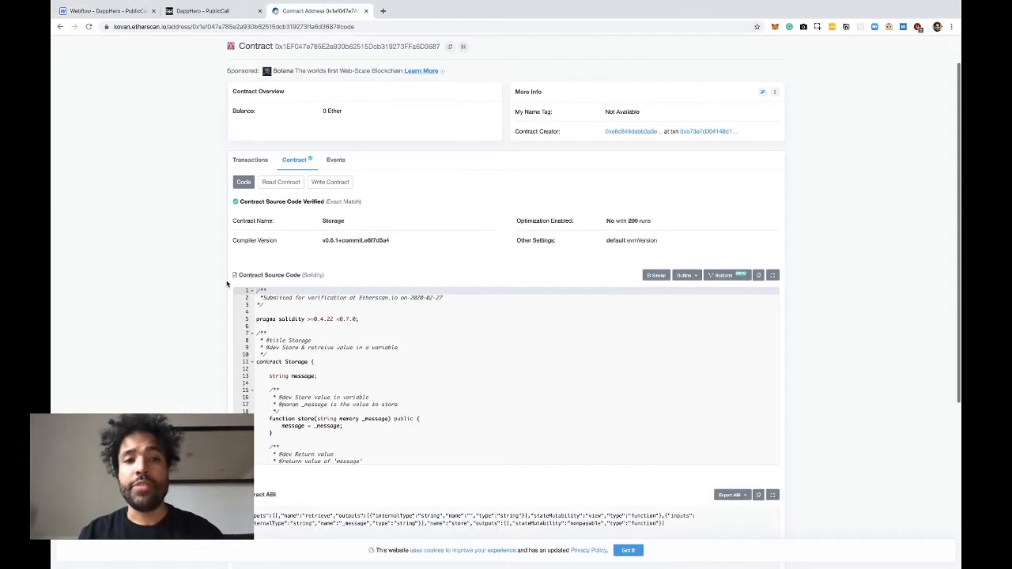
scroll(226, 284, "down", 3)
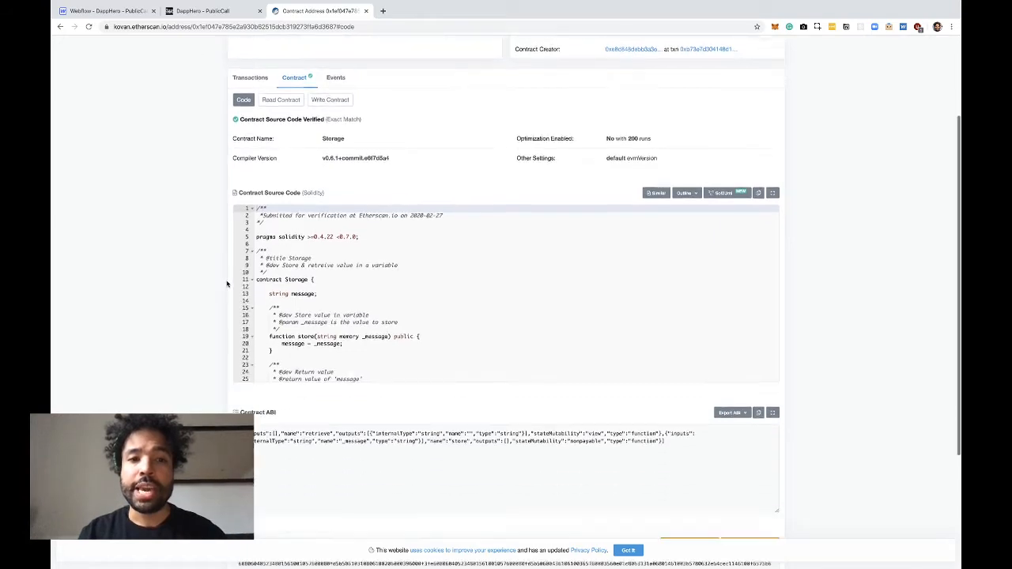
left_click(281, 89)
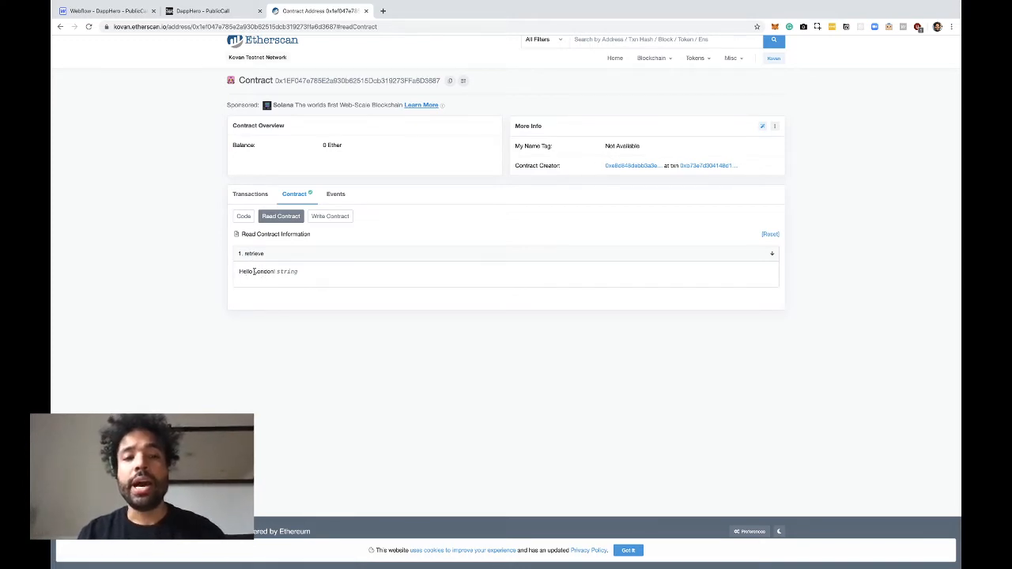
left_click(323, 217)
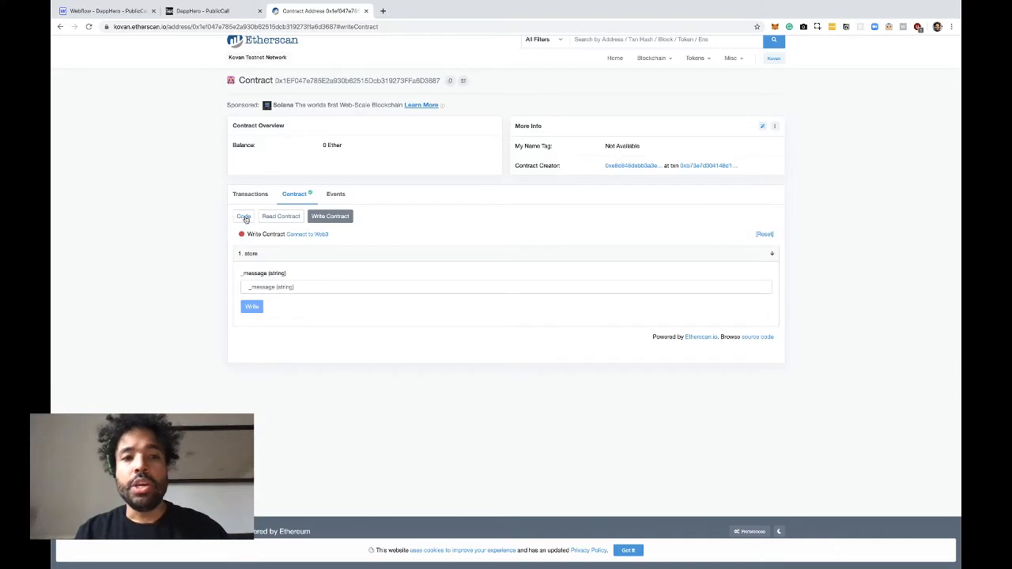
left_click(244, 219)
scroll(283, 277, "down", 3)
scroll(283, 278, "down", 1)
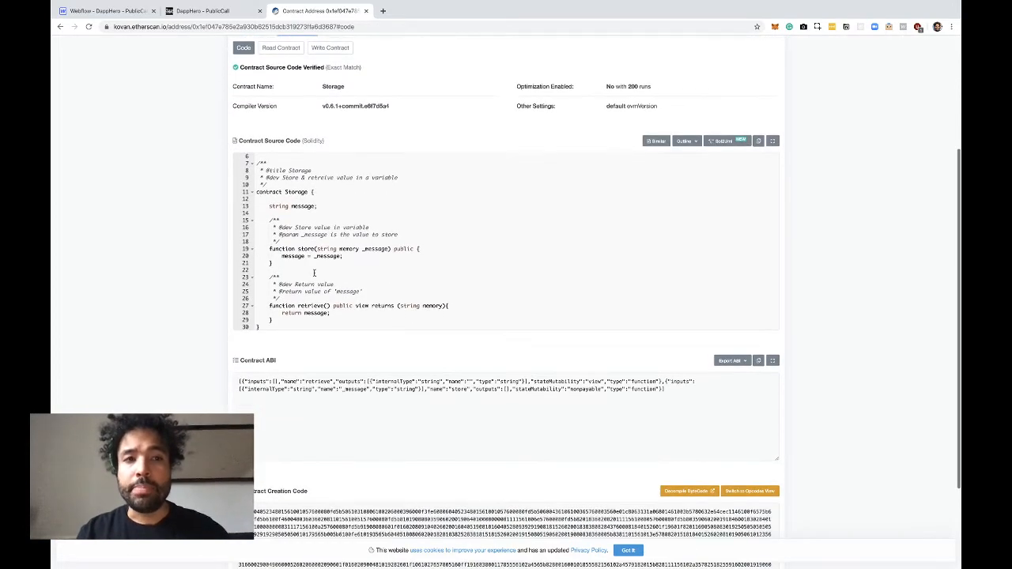
Switch back to the Webflow designer and view the page's Contract Details and Contract Source Code sections
left_click(129, 12)
scroll(378, 311, "down", 15)
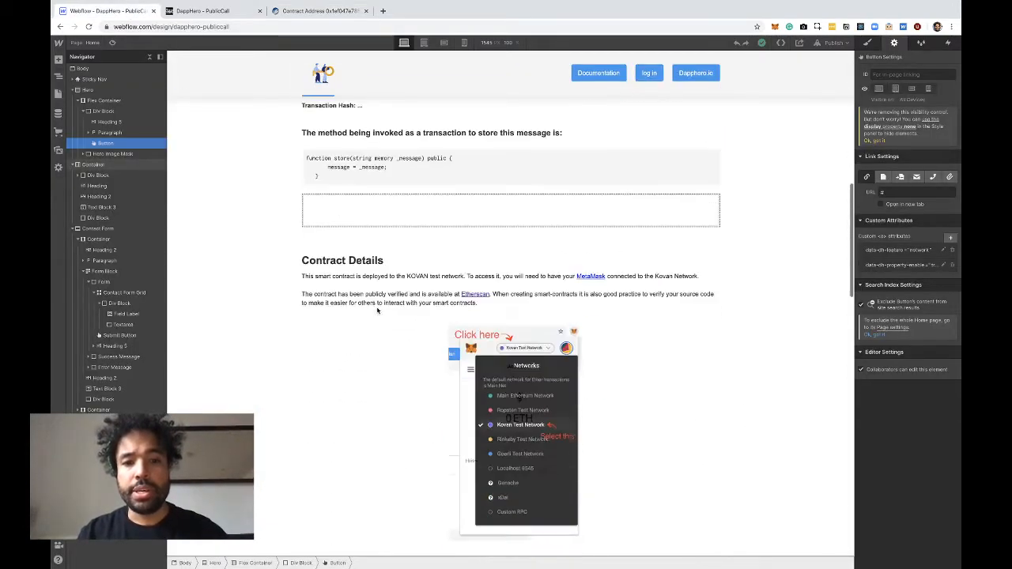
scroll(377, 311, "down", 3)
scroll(378, 311, "up", 5)
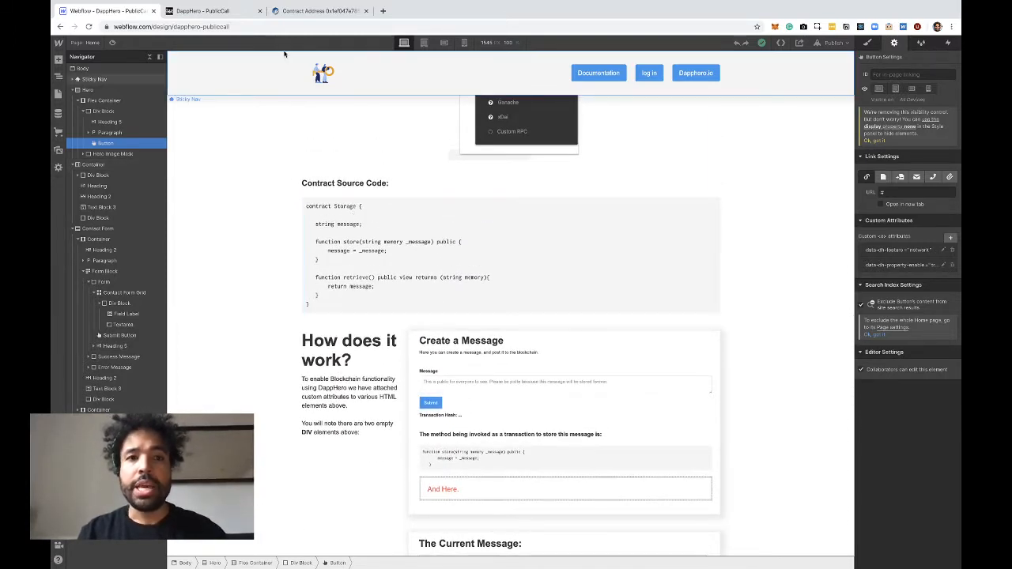
Return to the Etherscan contract page and highlight the Storage contract's source code down to its last line
left_click(299, 13)
left_click(297, 227)
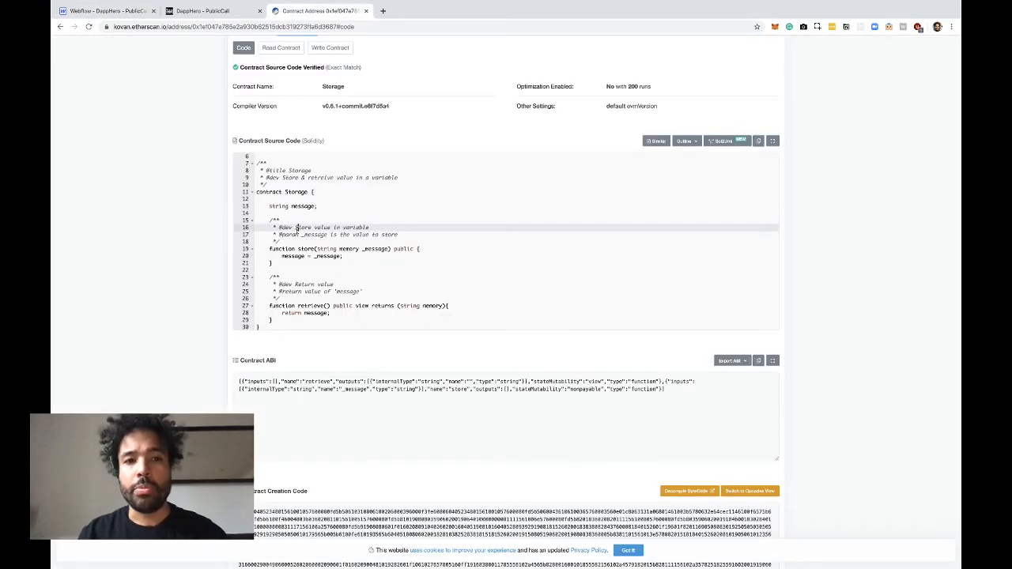
left_click_drag(285, 191, 296, 341)
left_click(284, 173)
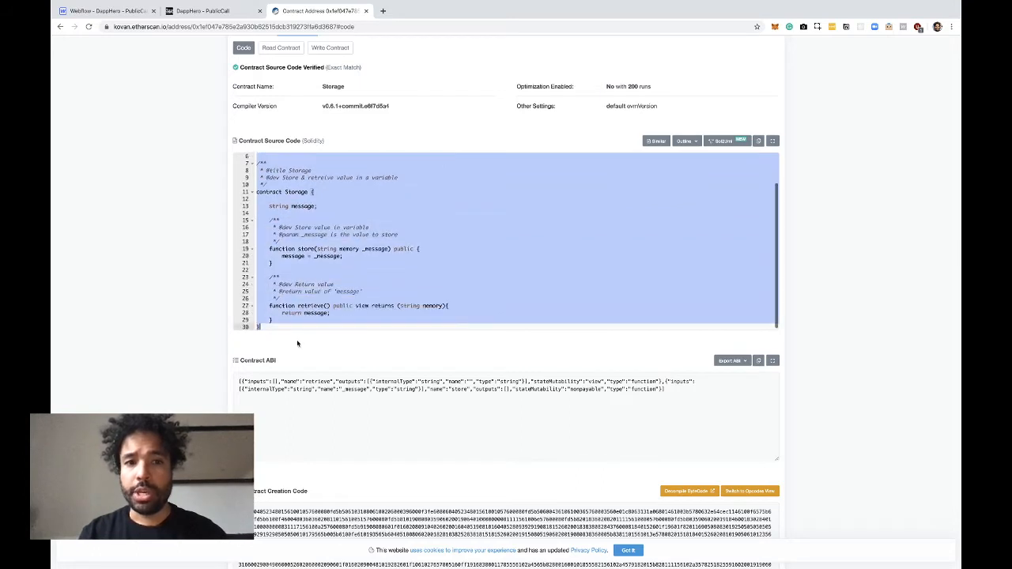
Switch to the Webflow designer and select the current-message placeholder heading to view its custom attributes
left_click(111, 16)
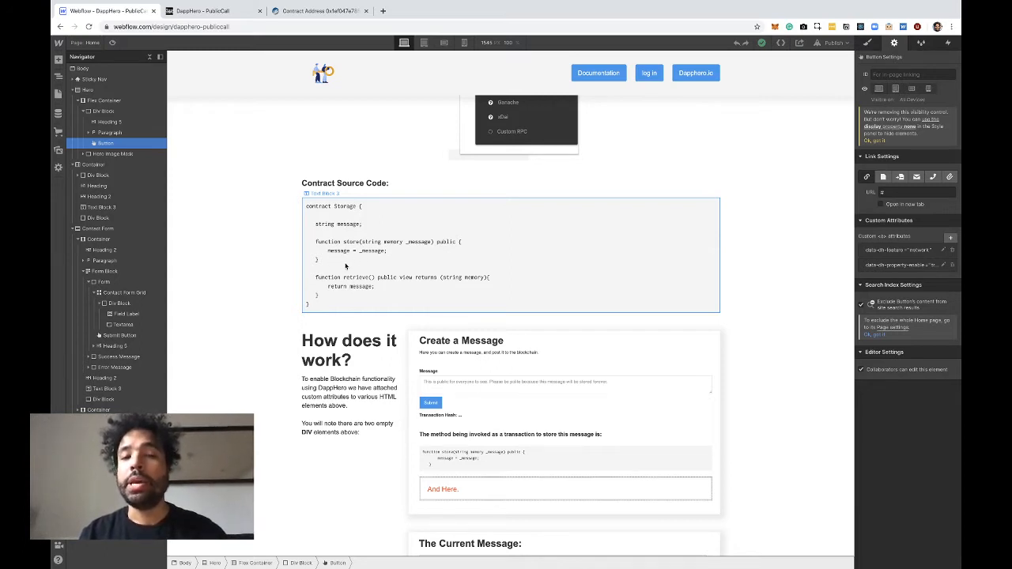
scroll(372, 299, "up", 15)
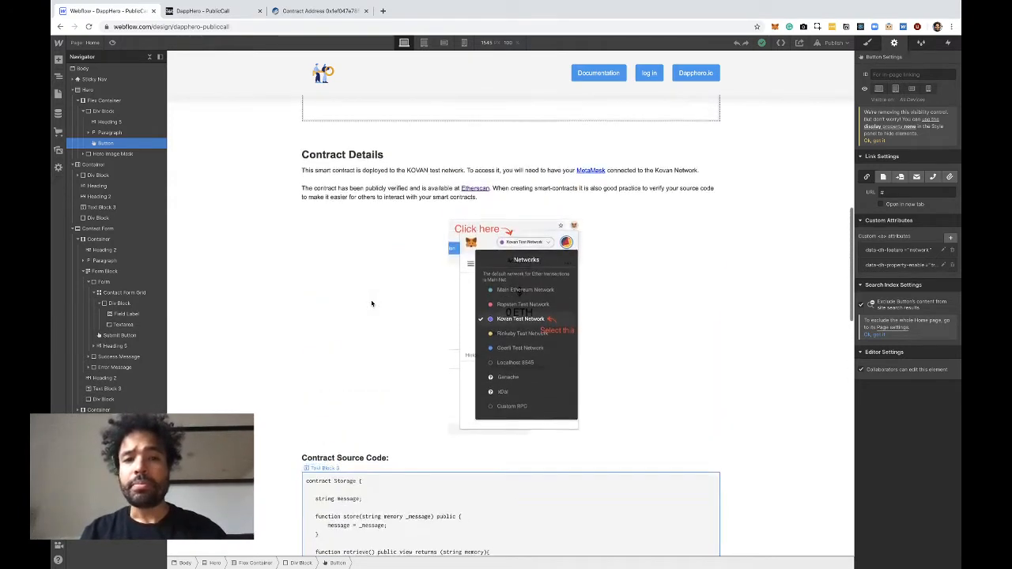
scroll(371, 301, "up", 10)
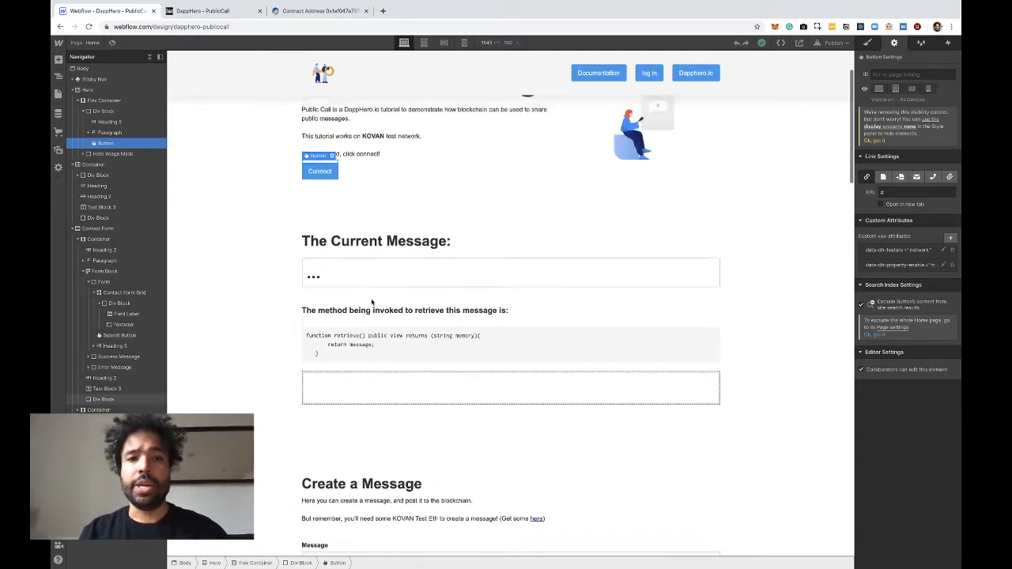
left_click(375, 301)
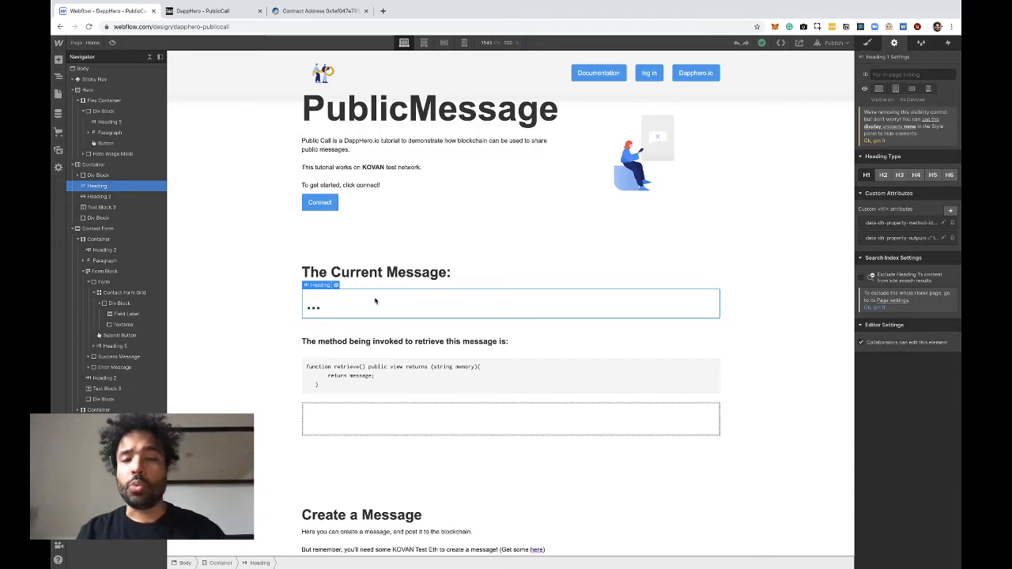
Inspect the custom attributes of the empty div blocks below the retrieve and store code, ending on the retrieve one
left_click(393, 423)
scroll(395, 420, "down", 2)
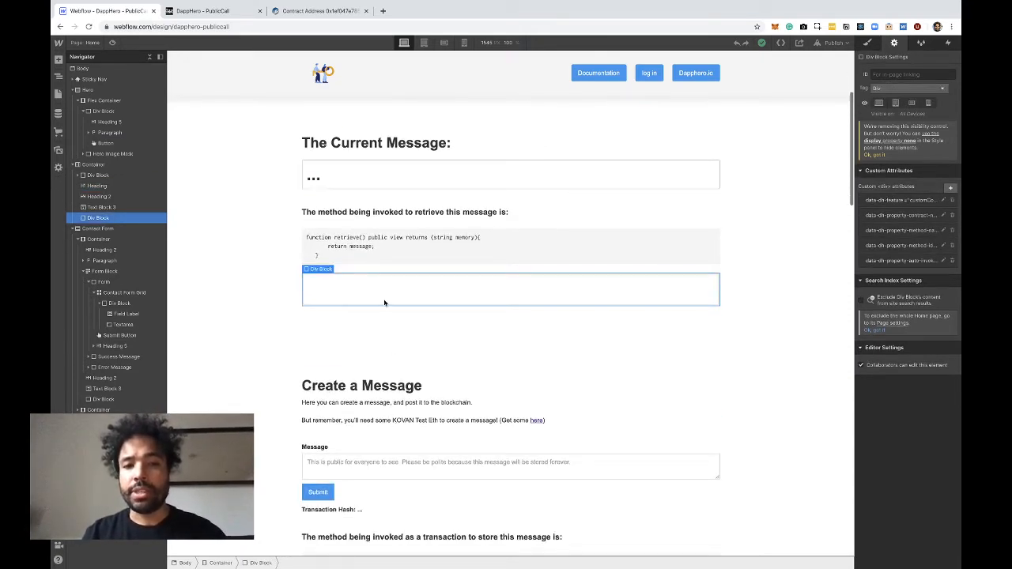
scroll(384, 299, "down", 2)
scroll(384, 300, "down", 2)
left_click(398, 434)
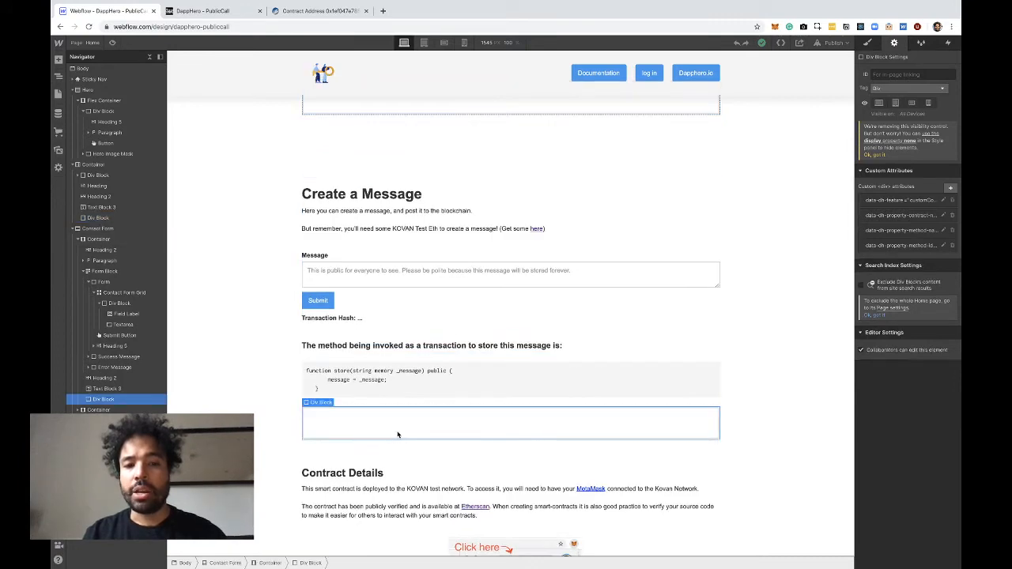
scroll(430, 297, "up", 4)
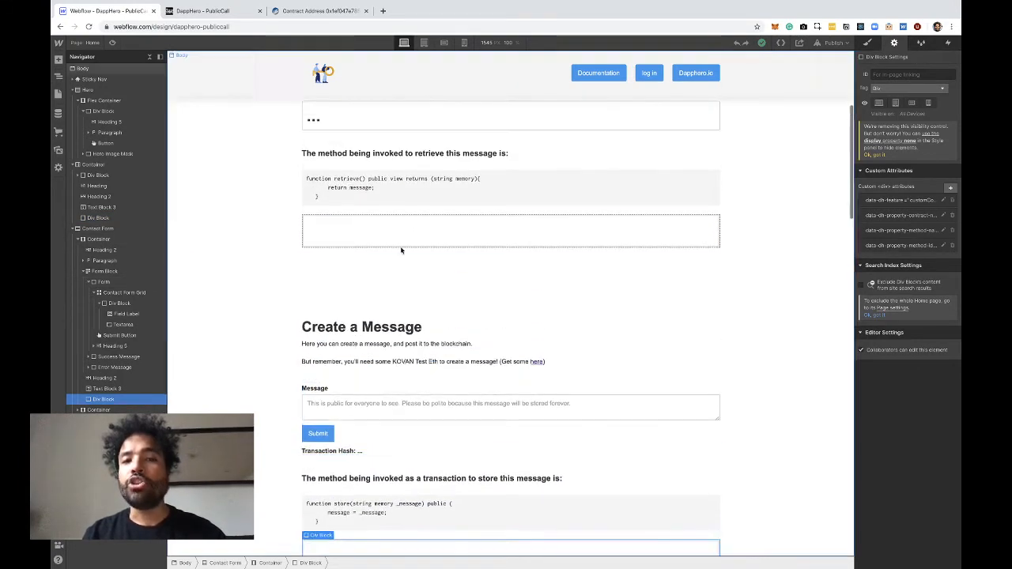
left_click(399, 242)
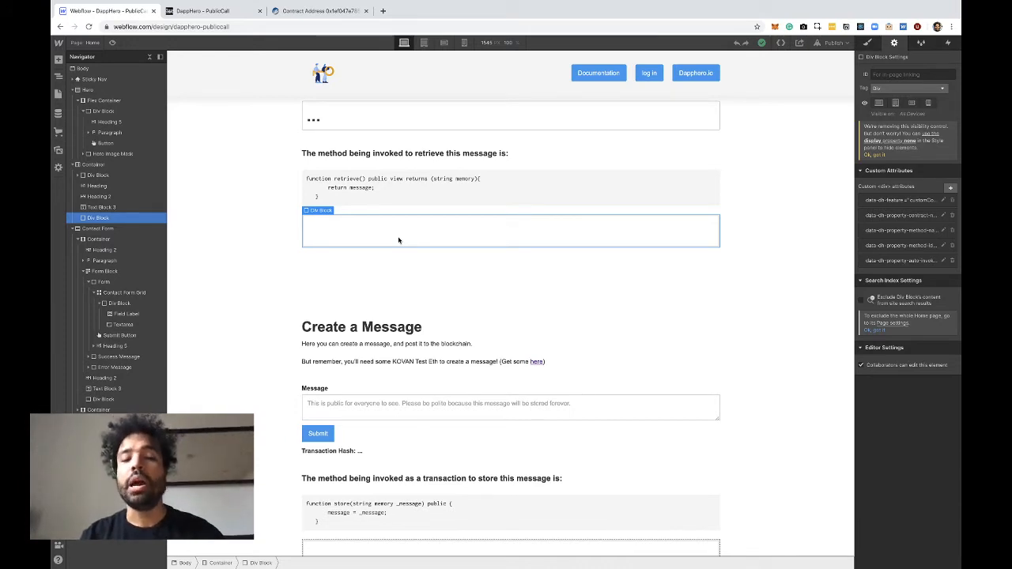
Reselect the empty div block below the store code and compare the Current Message and Create a Message sections
scroll(420, 514, "down", 1)
left_click(420, 515)
scroll(418, 337, "up", 1)
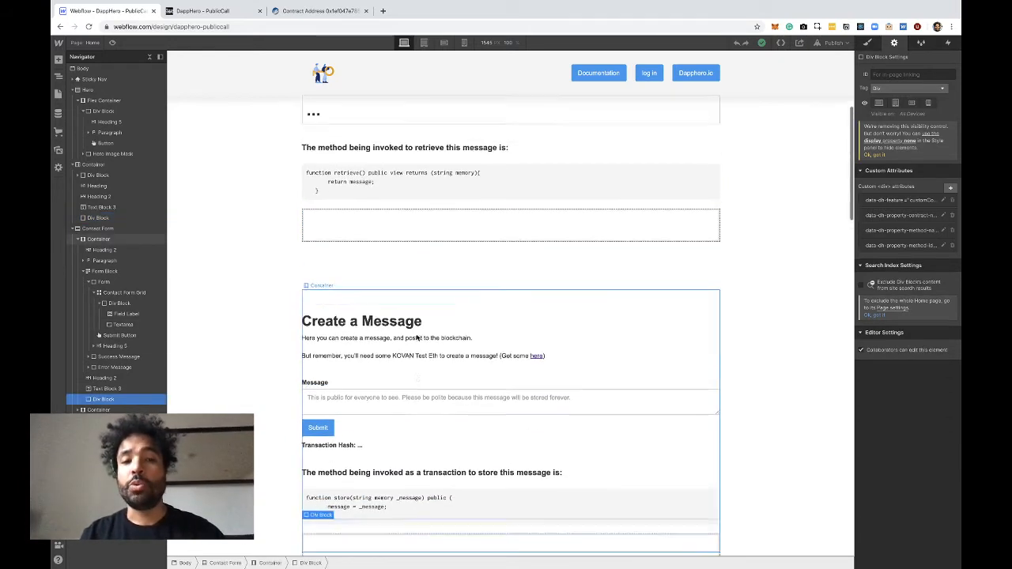
scroll(418, 337, "up", 3)
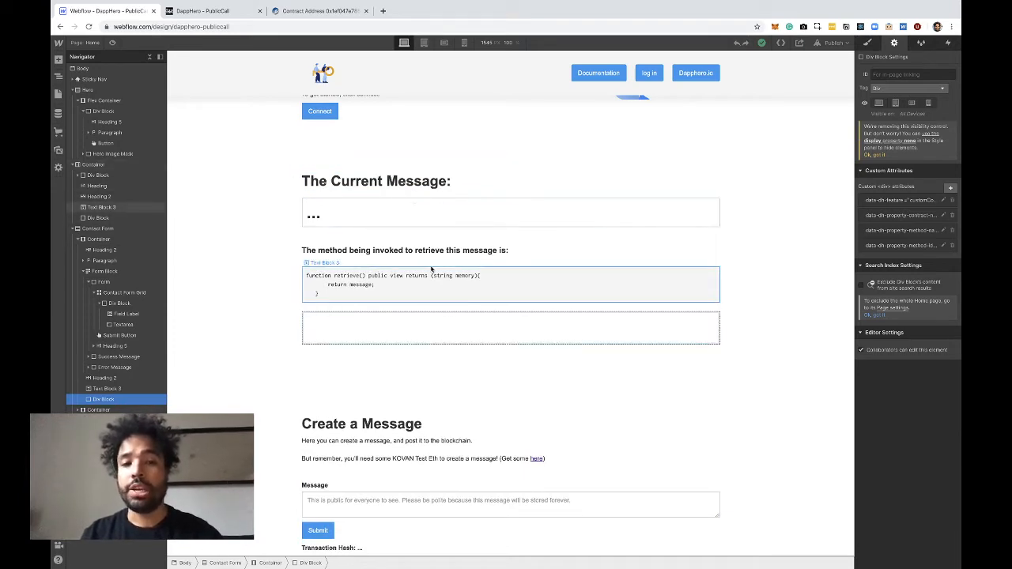
scroll(431, 270, "down", 5)
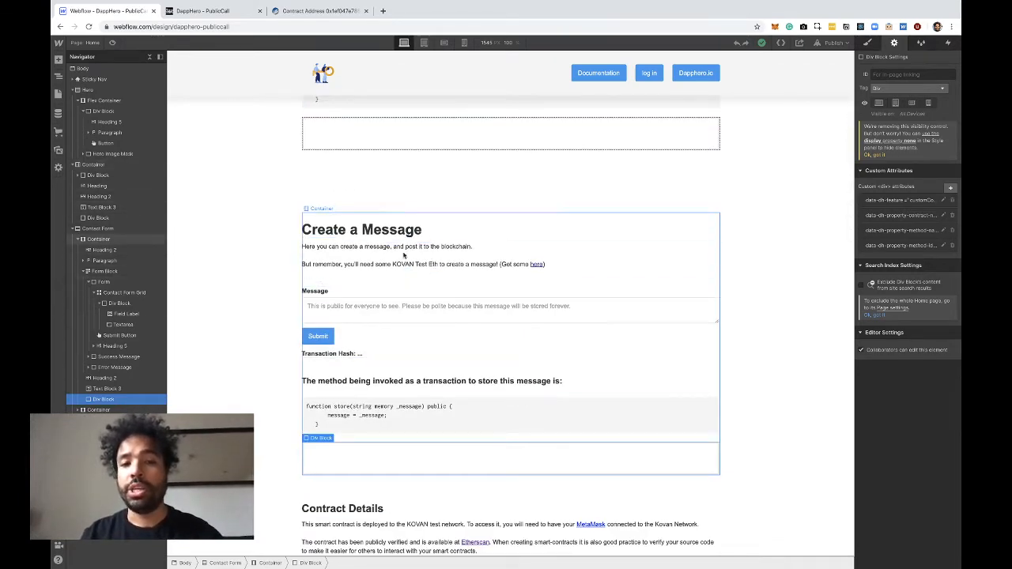
scroll(403, 255, "up", 6)
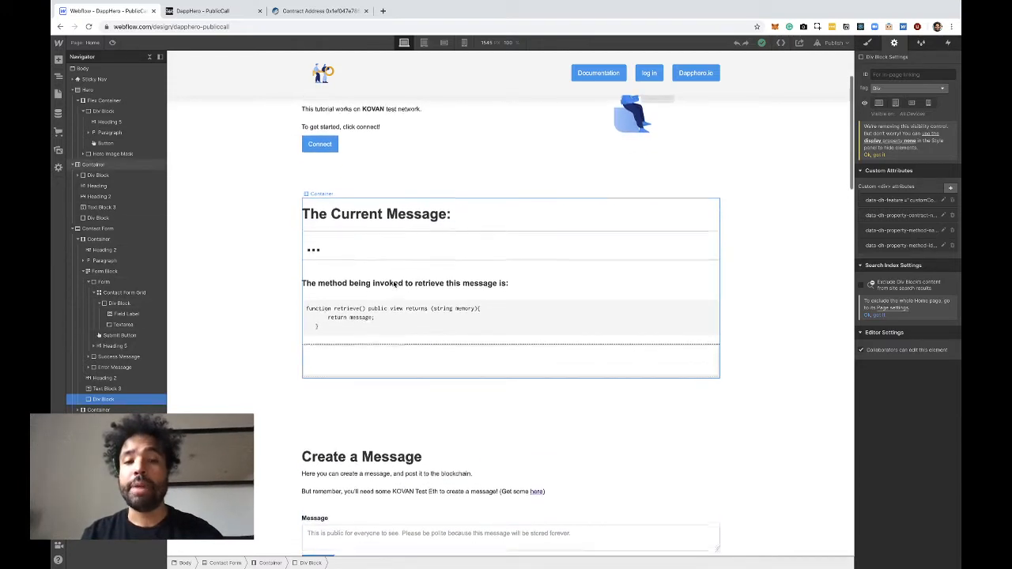
scroll(356, 310, "down", 6)
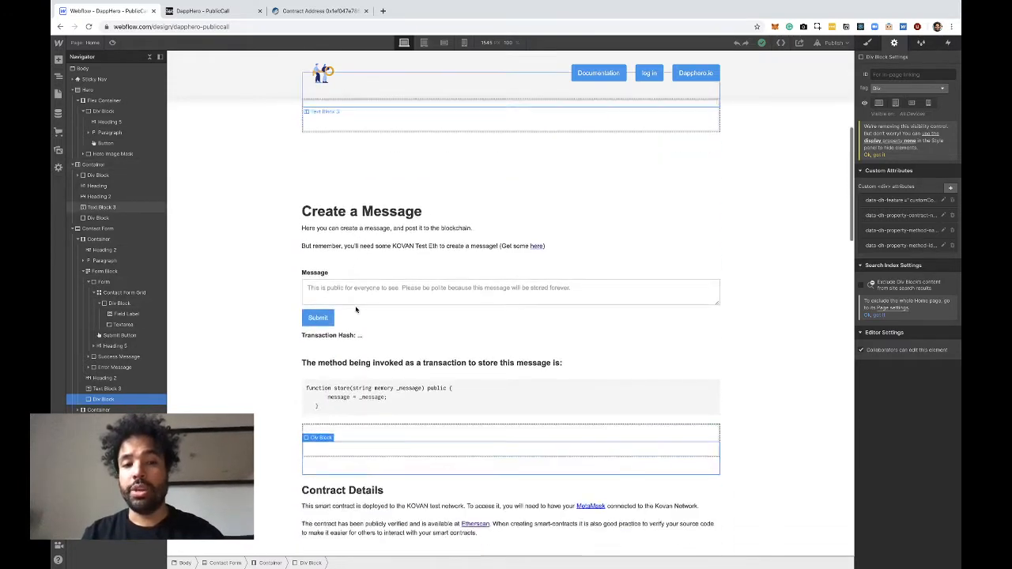
scroll(354, 223, "up", 4)
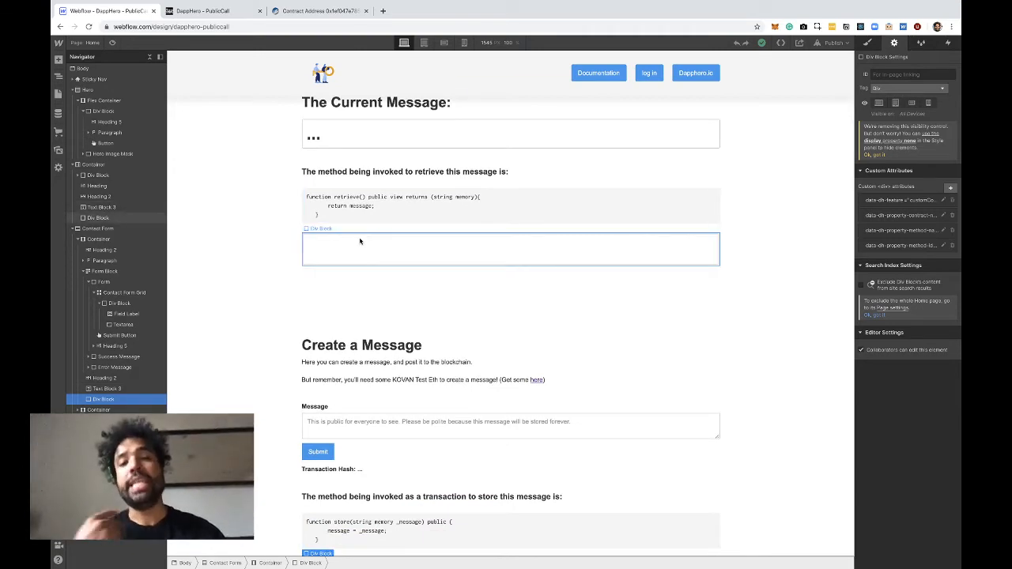
Hide the empty div block below the retrieve code by setting its display to none, and restore it to block
left_click(385, 261)
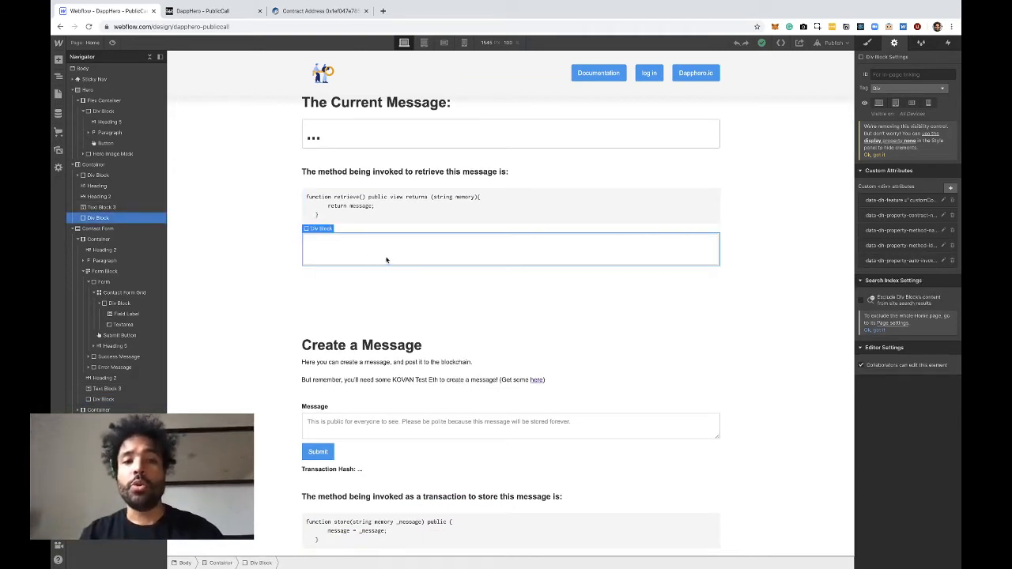
scroll(391, 266, "down", 3)
scroll(392, 271, "up", 3)
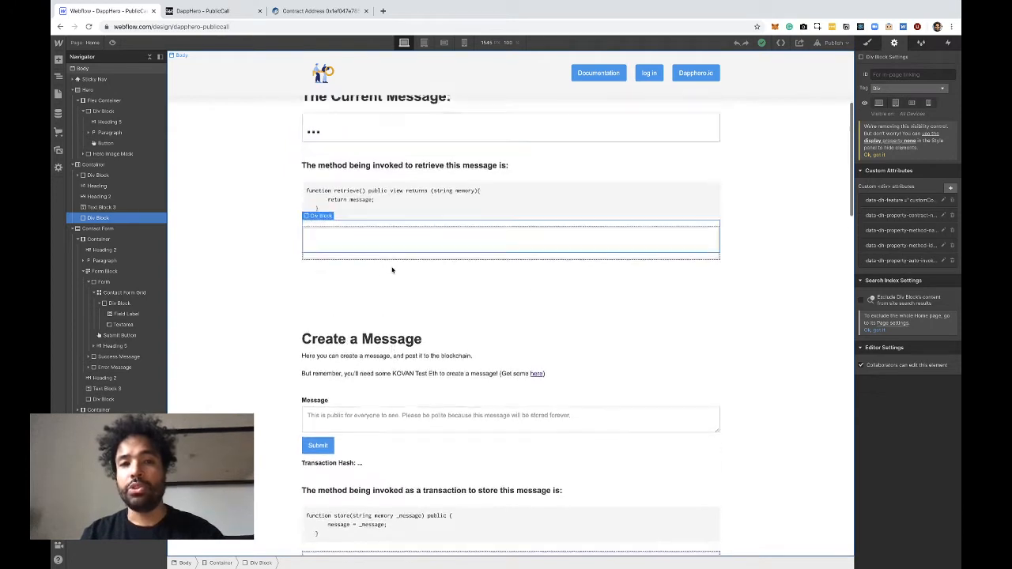
left_click(868, 44)
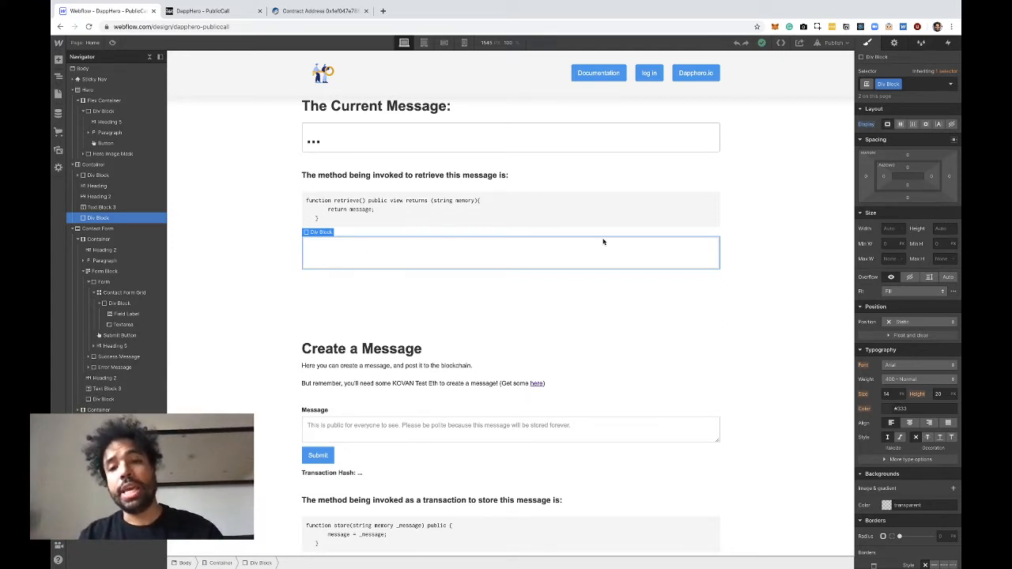
left_click(952, 125)
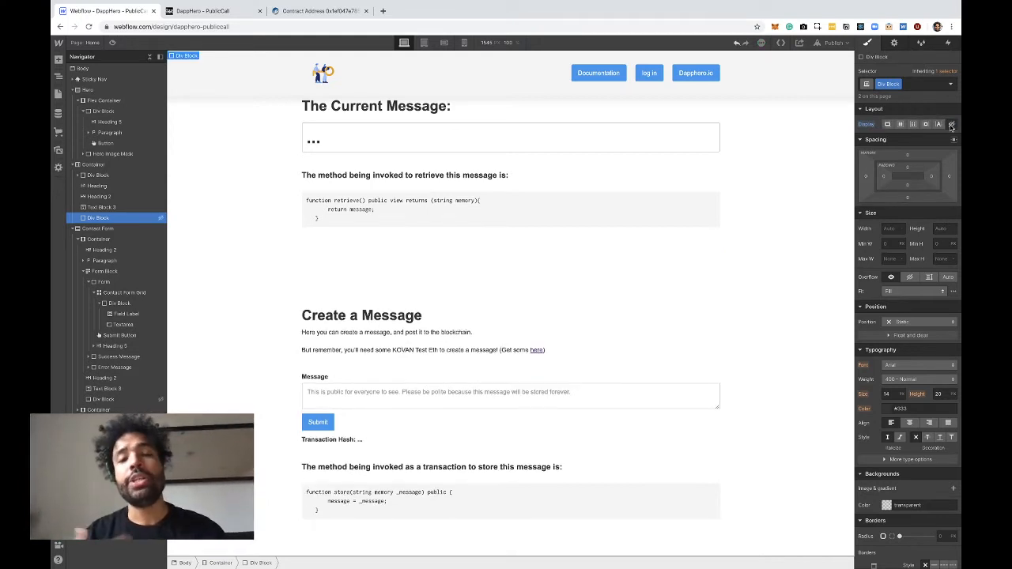
left_click(887, 125)
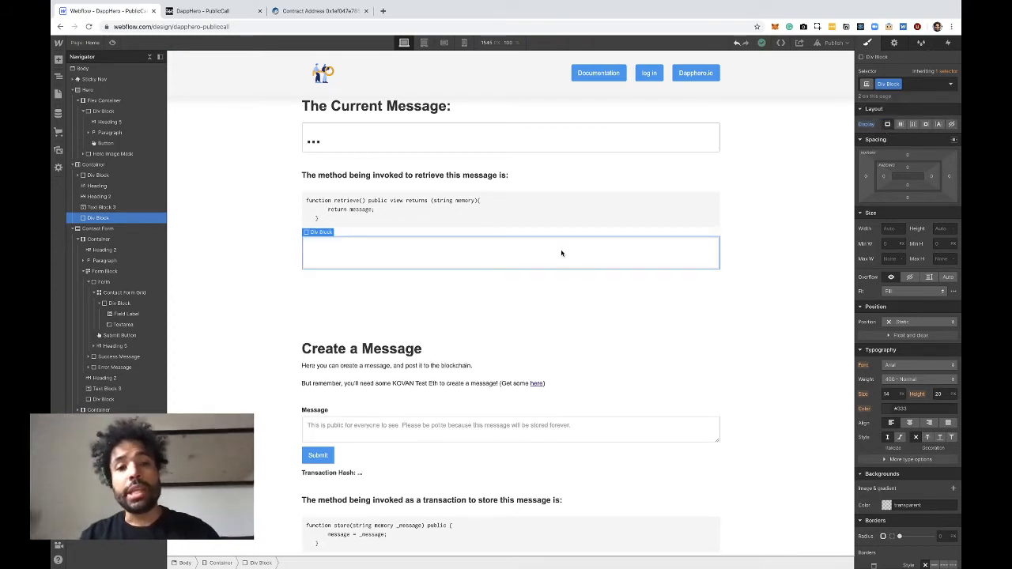
Inspect the empty div block's data-dh-feature attribute, close it unchanged, and open the data-dh-property-contract-name attribute
left_click(894, 44)
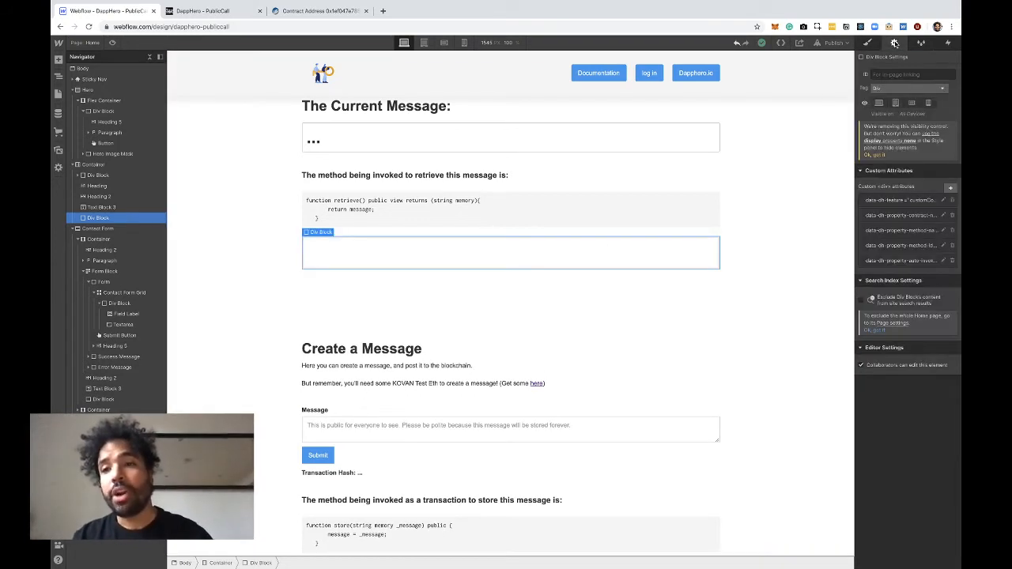
left_click(883, 202)
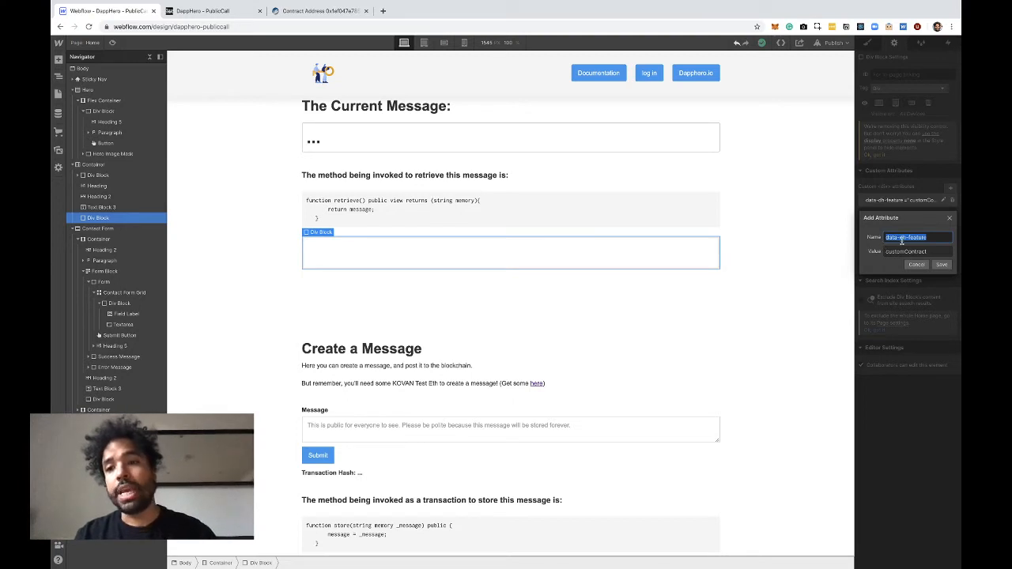
left_click(916, 265)
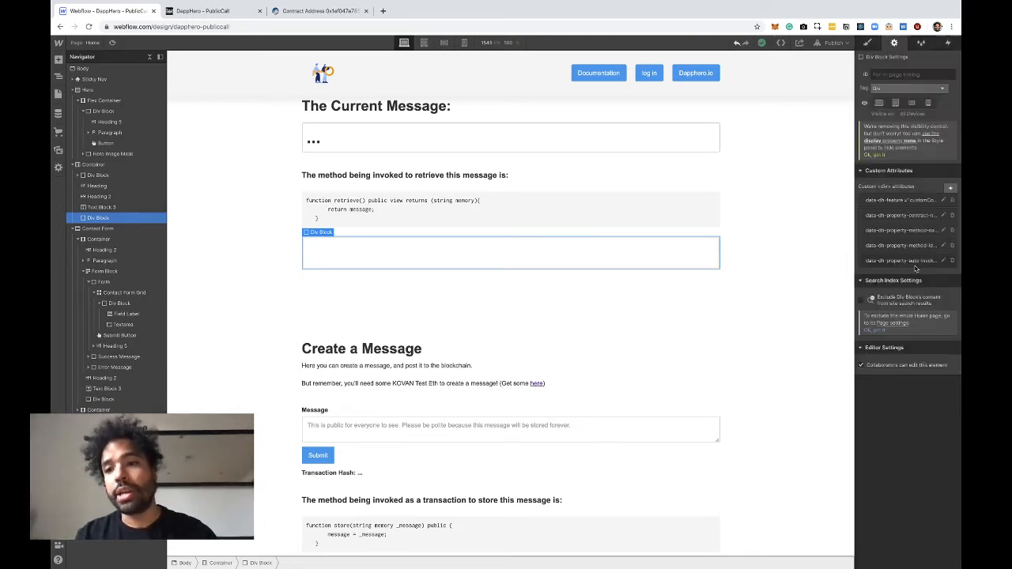
left_click(890, 216)
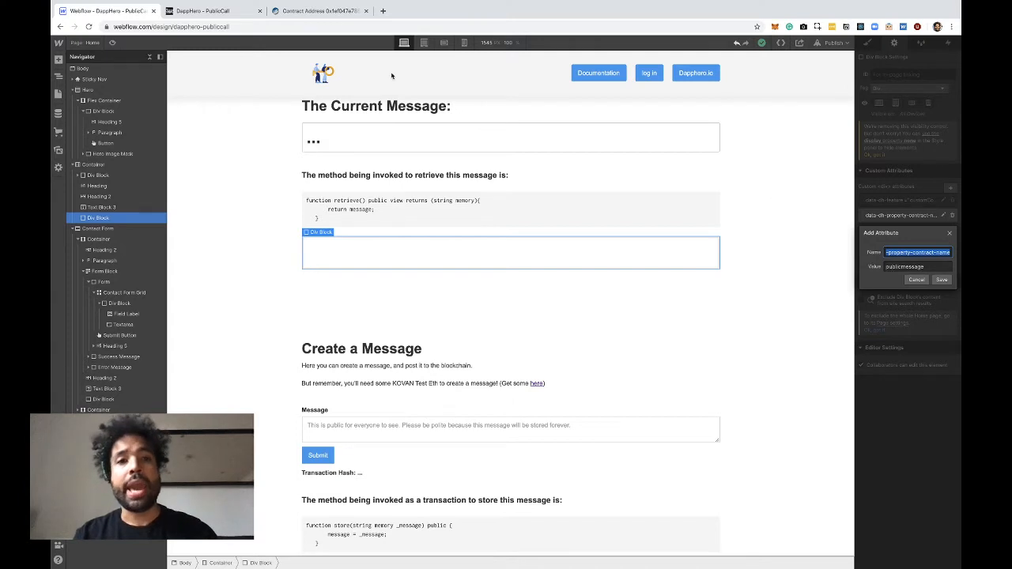
Open the admin.dapphero.io dashboard in a new browser tab and open the PublicMessage project for editing
left_click(383, 10)
type("adm")
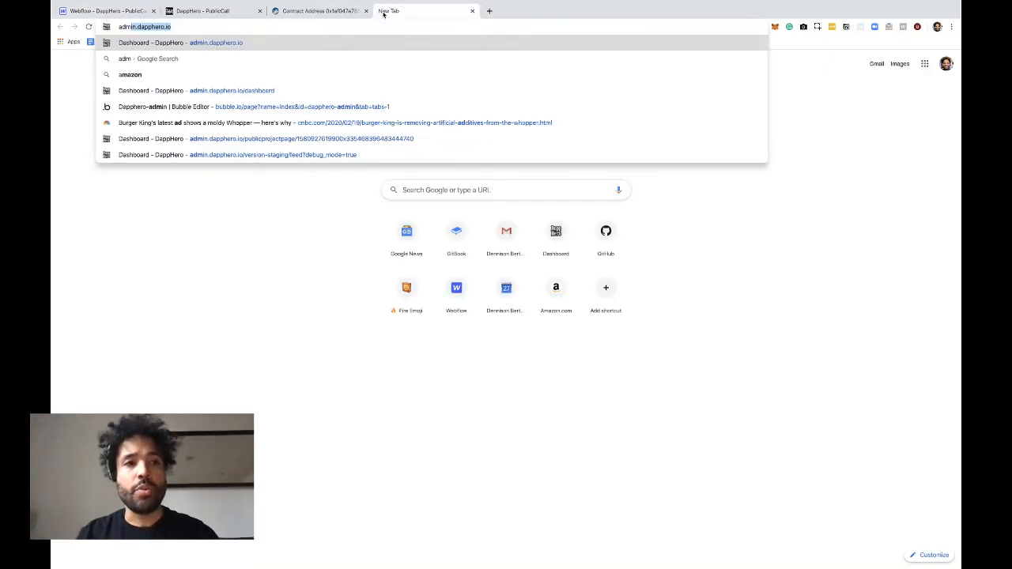
key("Return")
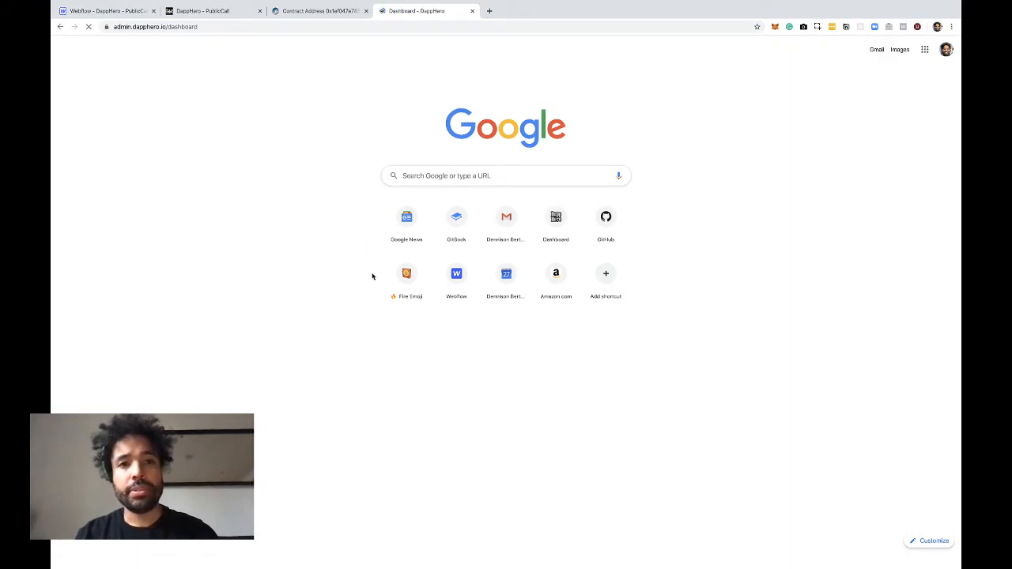
scroll(506, 355, "down", 3)
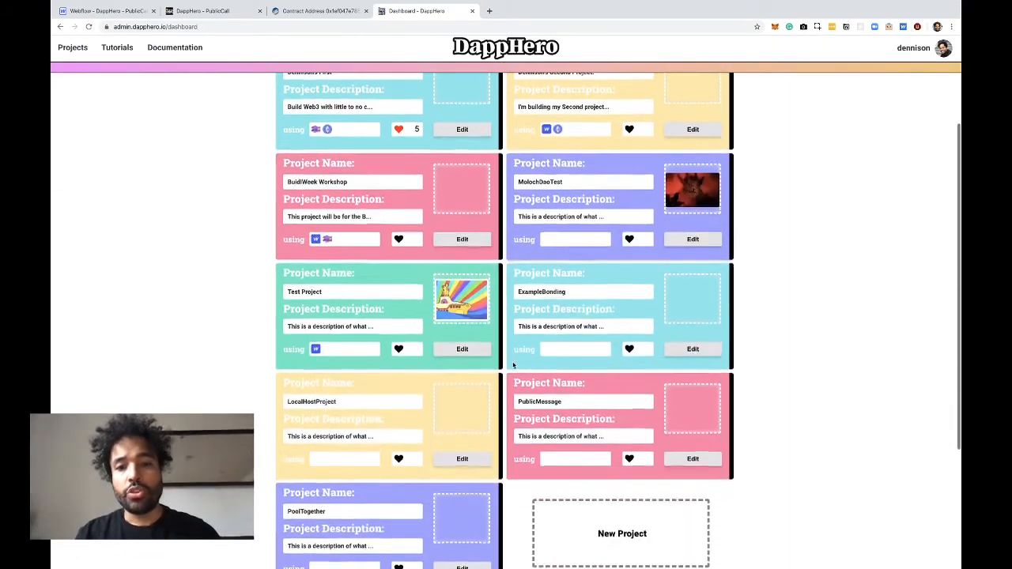
scroll(512, 365, "down", 1)
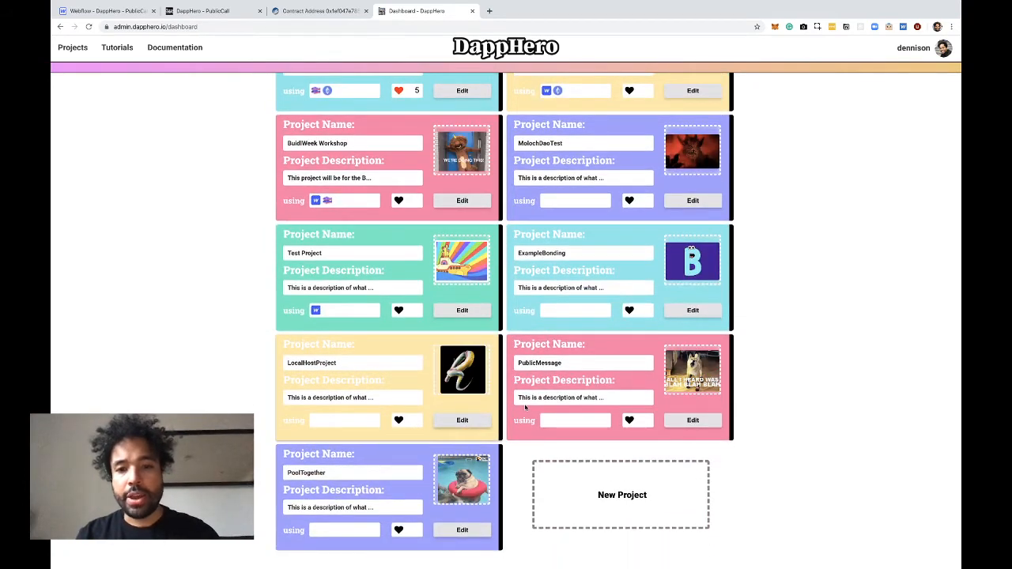
left_click(693, 425)
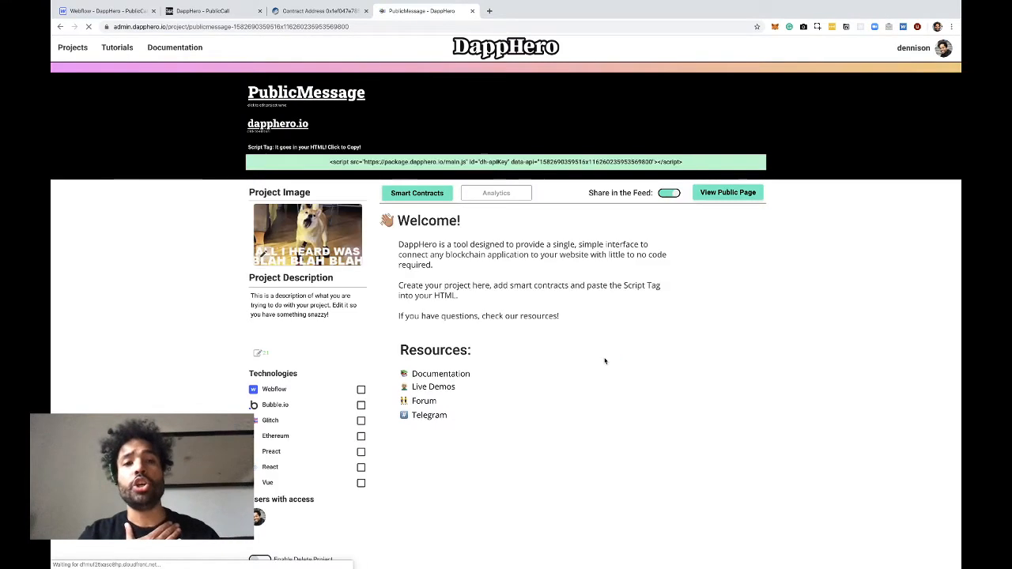
Copy the project's script tag and open the publicmessage contract from the project's smart contracts
left_click(490, 163)
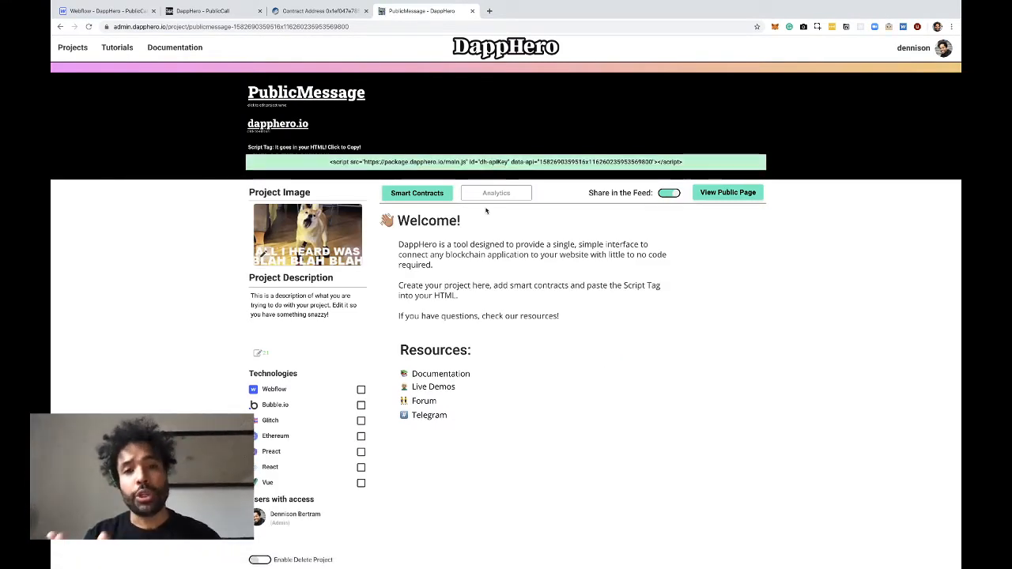
left_click(435, 196)
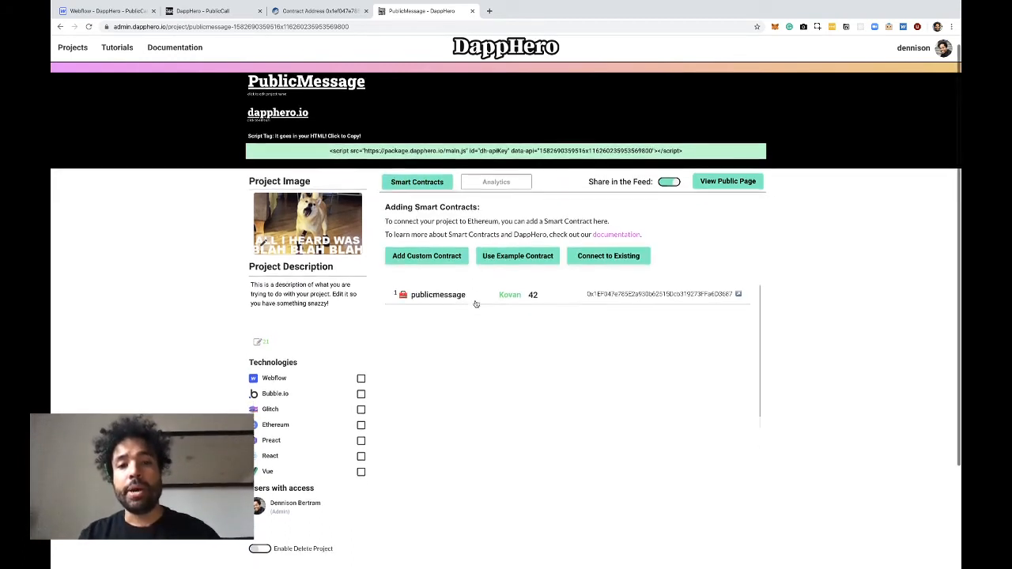
scroll(435, 300, "down", 1)
left_click(457, 292)
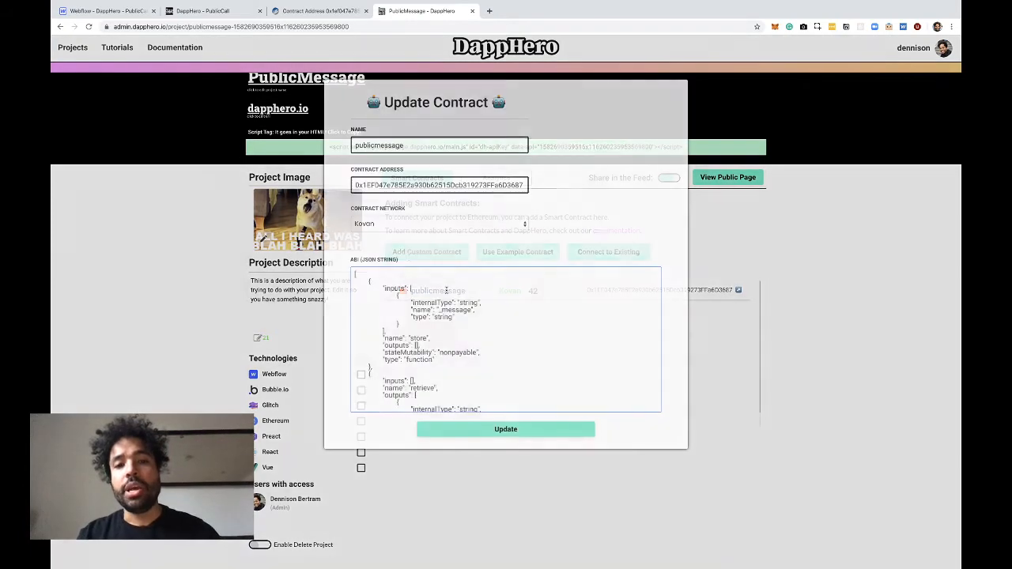
Review the publicmessage contract's name, address and ABI, and view the blank custom contract form, closing both without saving
double_click(411, 145)
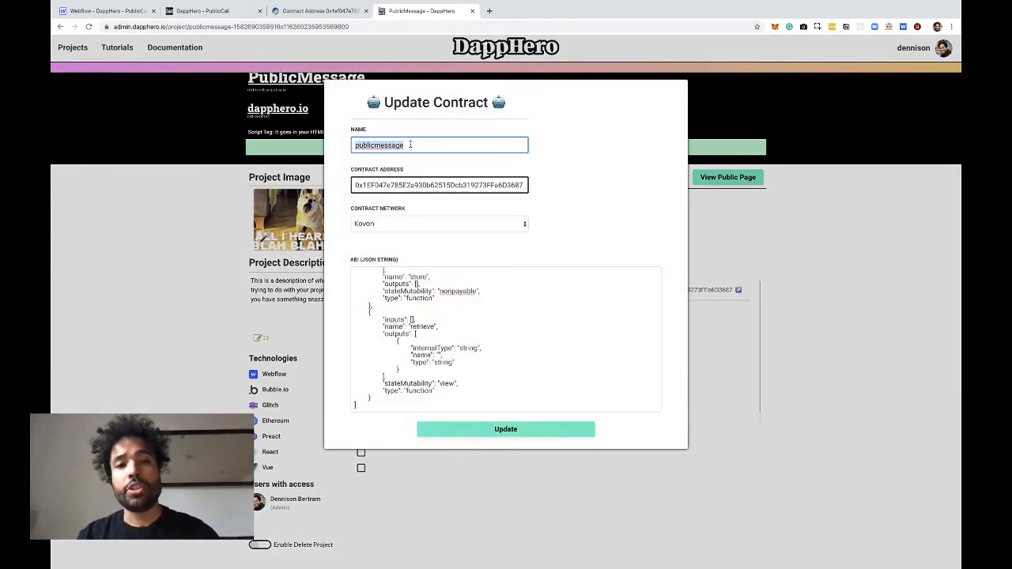
double_click(407, 184)
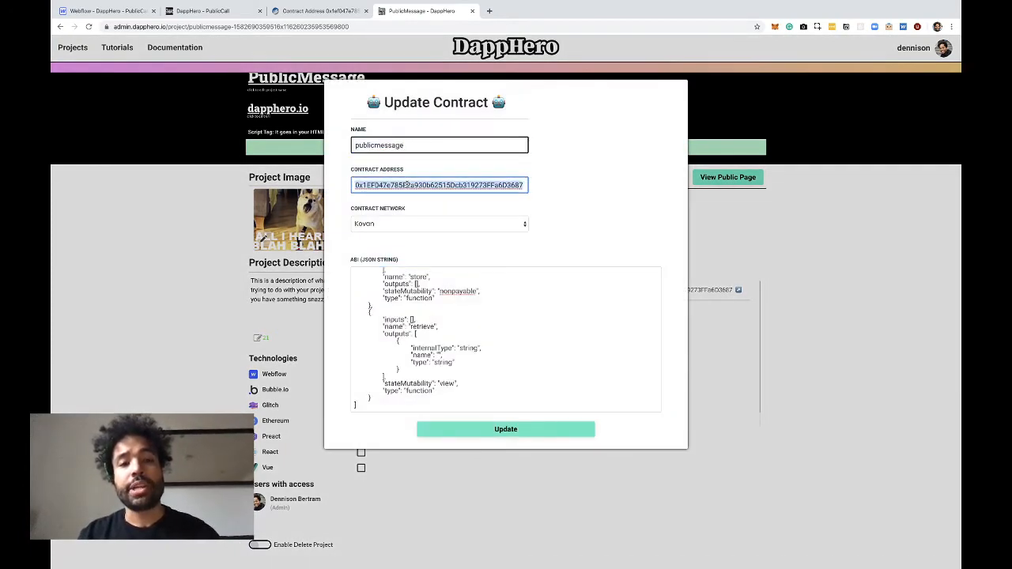
scroll(471, 326, "up", 2)
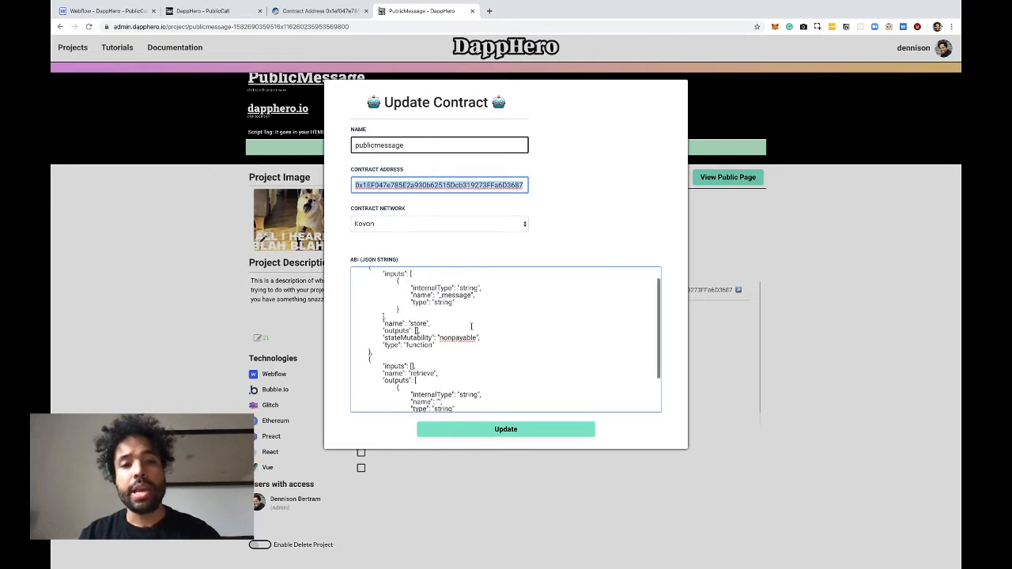
scroll(471, 325, "down", 2)
scroll(471, 326, "up", 3)
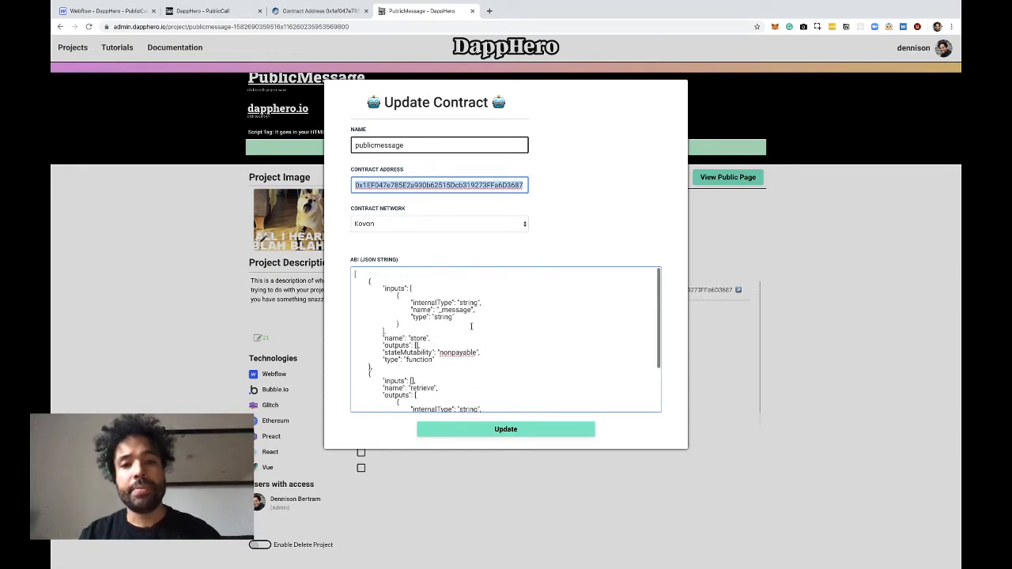
left_click(739, 246)
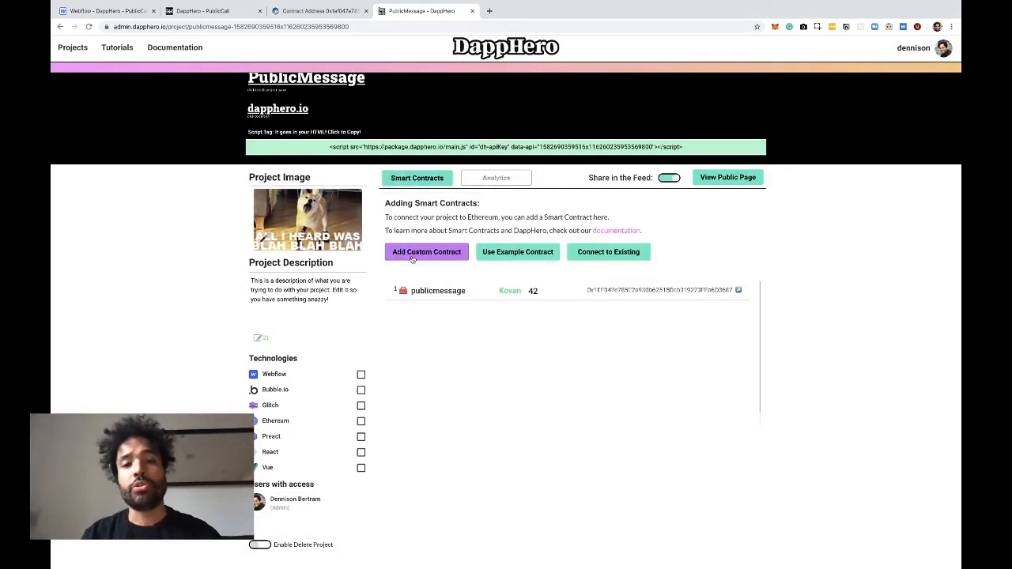
left_click(412, 253)
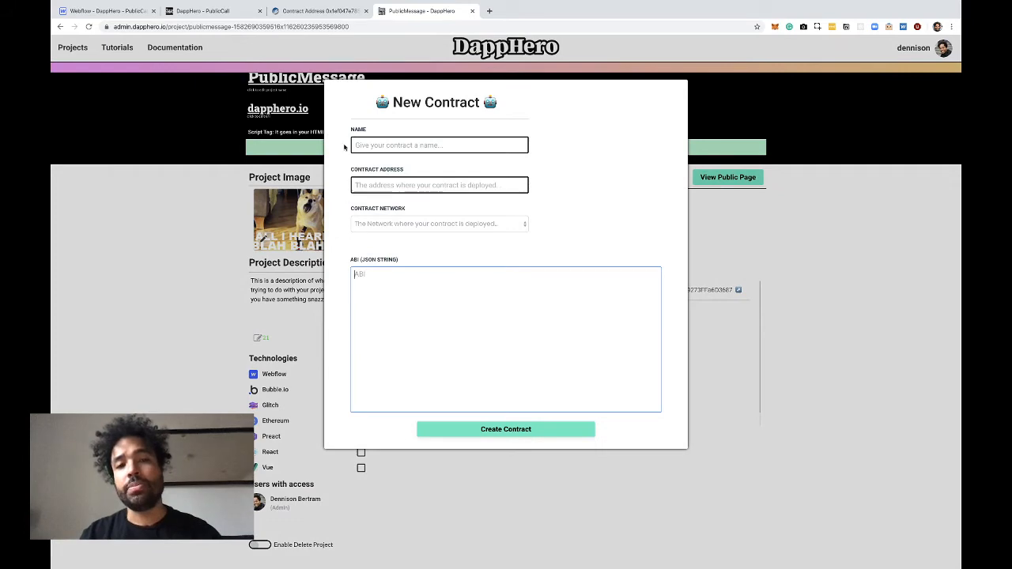
left_click(791, 272)
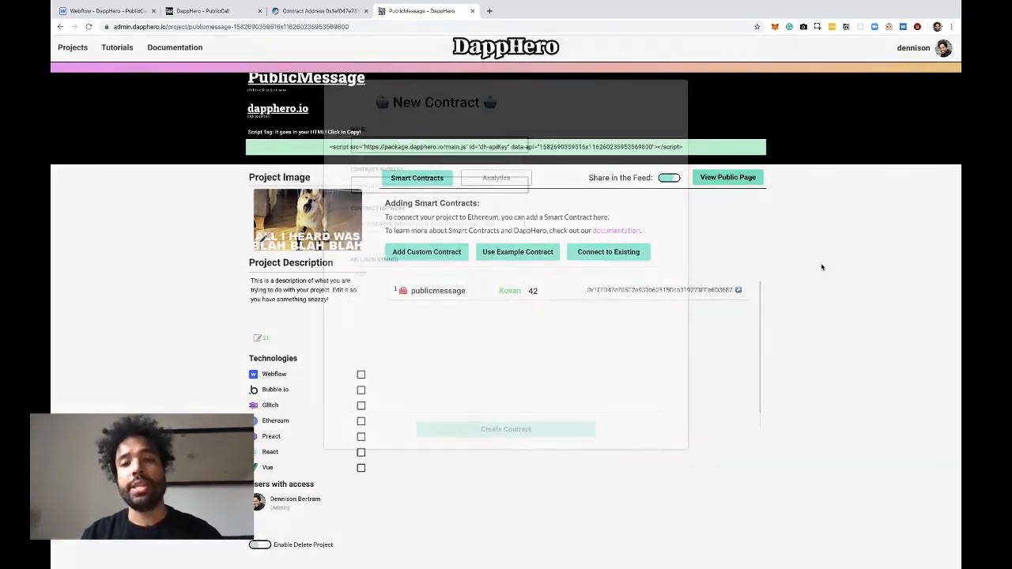
Switch back to the Webflow designer and check the div block's contract-name attribute, closing it without changes
left_click(111, 12)
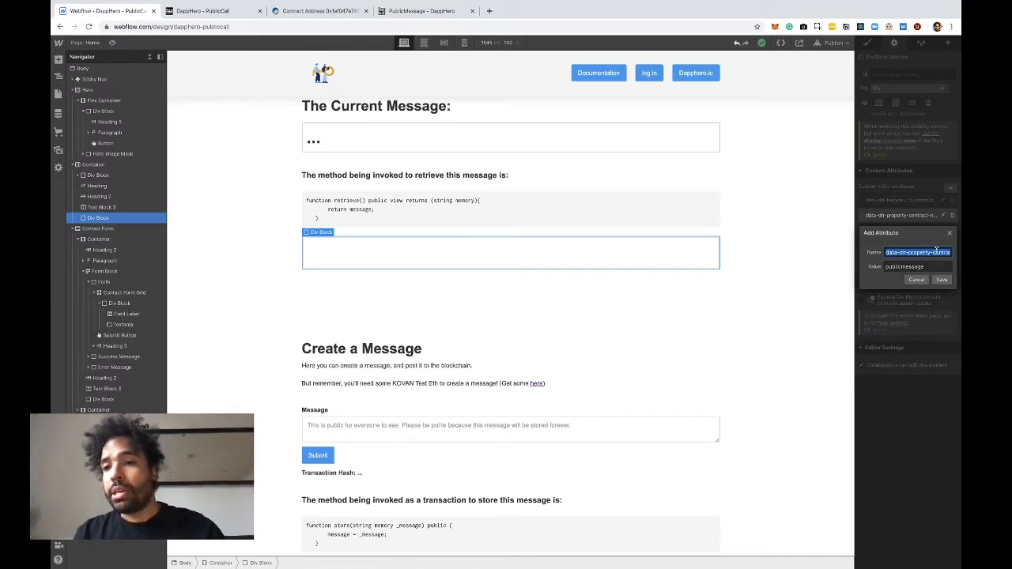
left_click(939, 253)
left_click_drag(940, 253, 961, 264)
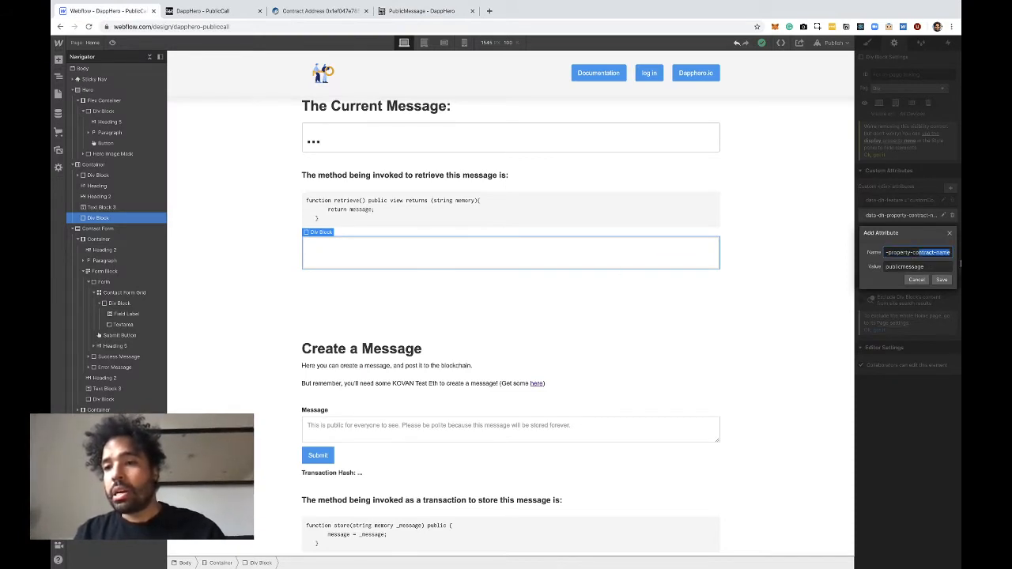
left_click(916, 280)
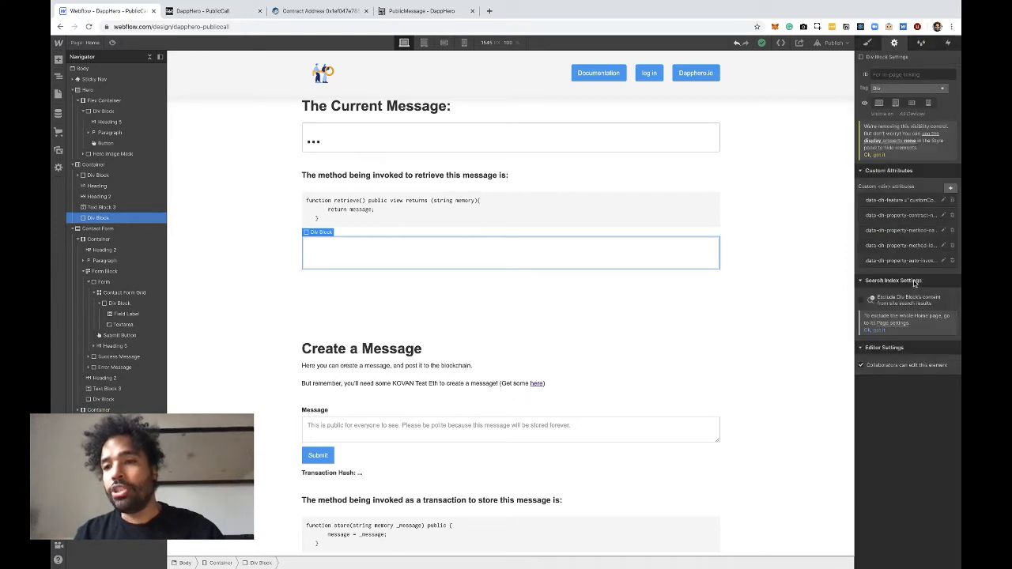
View the div block's data-dh-property-method-name attribute and highlight the matching retrieve function name in the code text
left_click(884, 233)
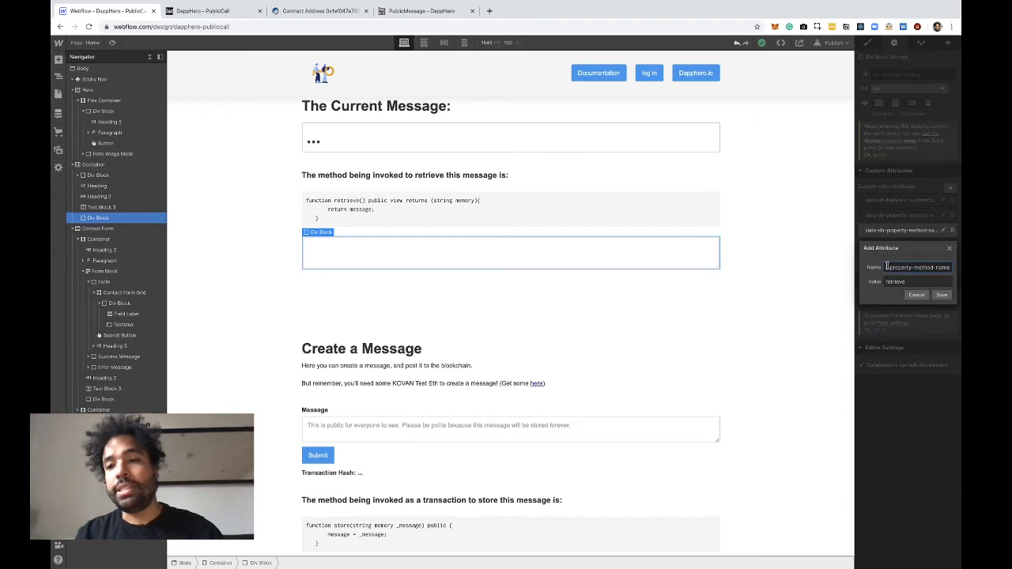
left_click_drag(888, 266, 948, 278)
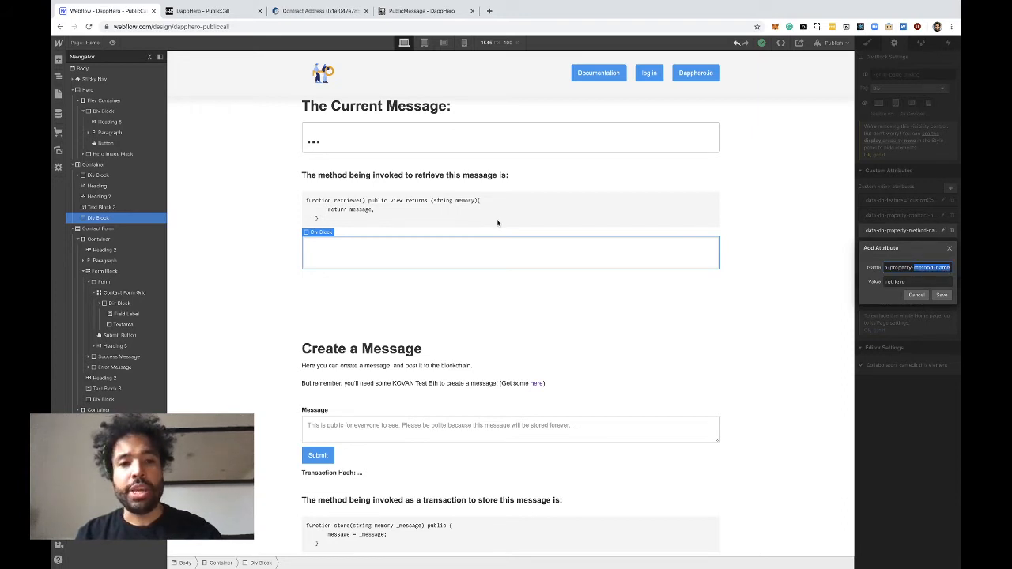
left_click(355, 202)
double_click(354, 202)
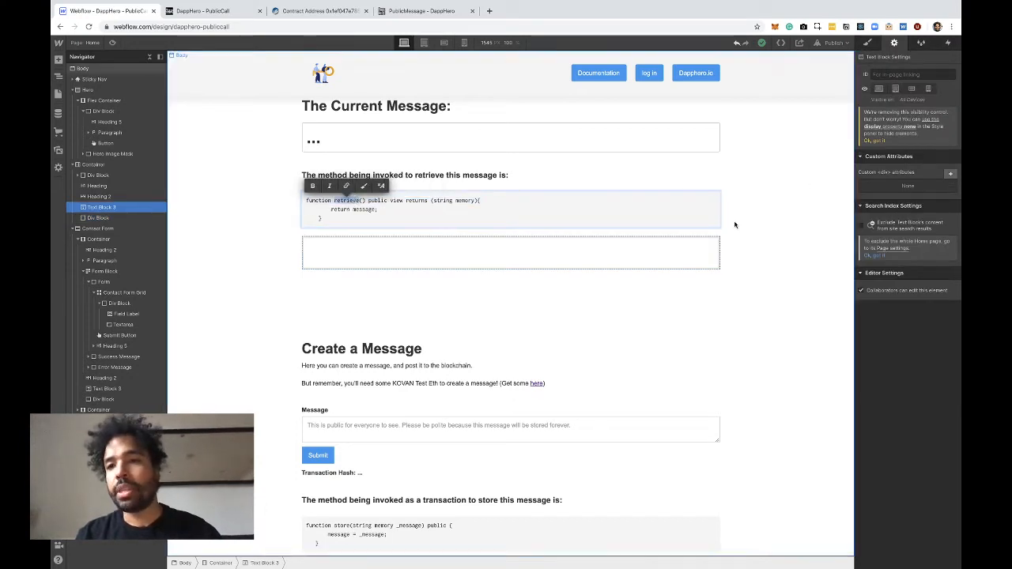
Reselect the empty div block below the retrieve code and view its method-id attribute without changing it
left_click(716, 232)
left_click(674, 253)
left_click(906, 245)
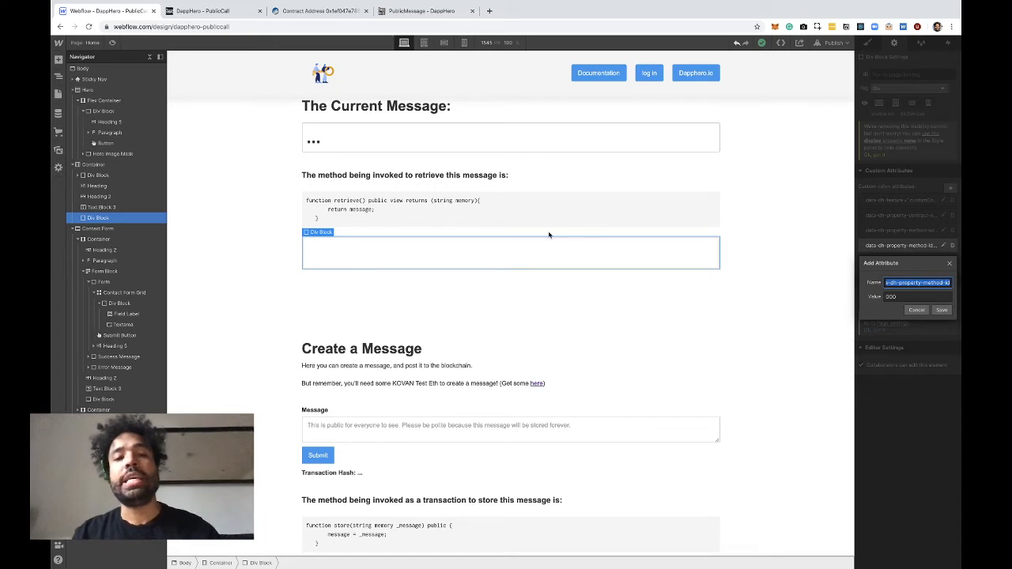
key("Escape")
Compare the custom attributes of the current-message placeholder heading with those of the empty div block, ending on the div block
left_click(383, 132)
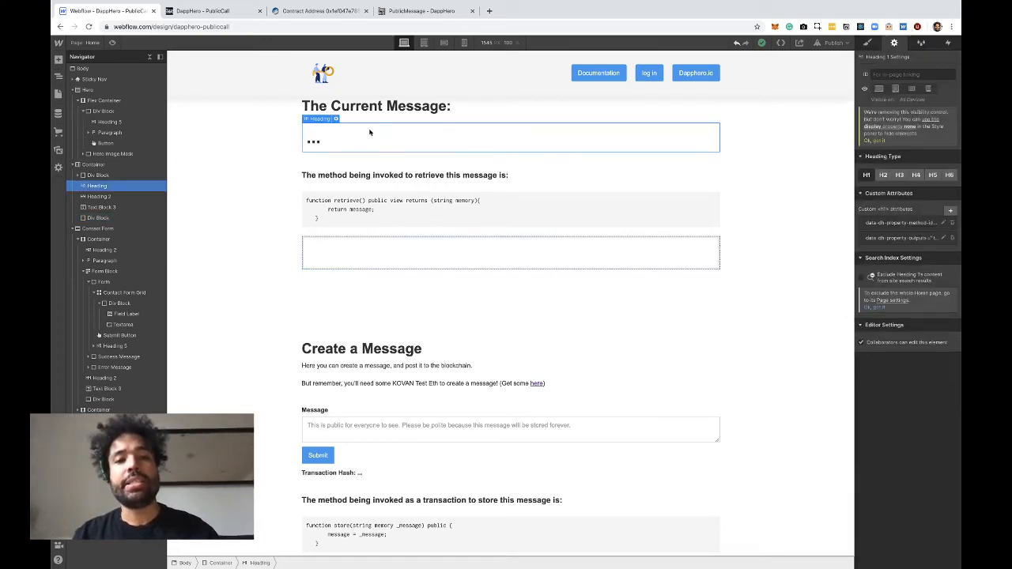
left_click(406, 253)
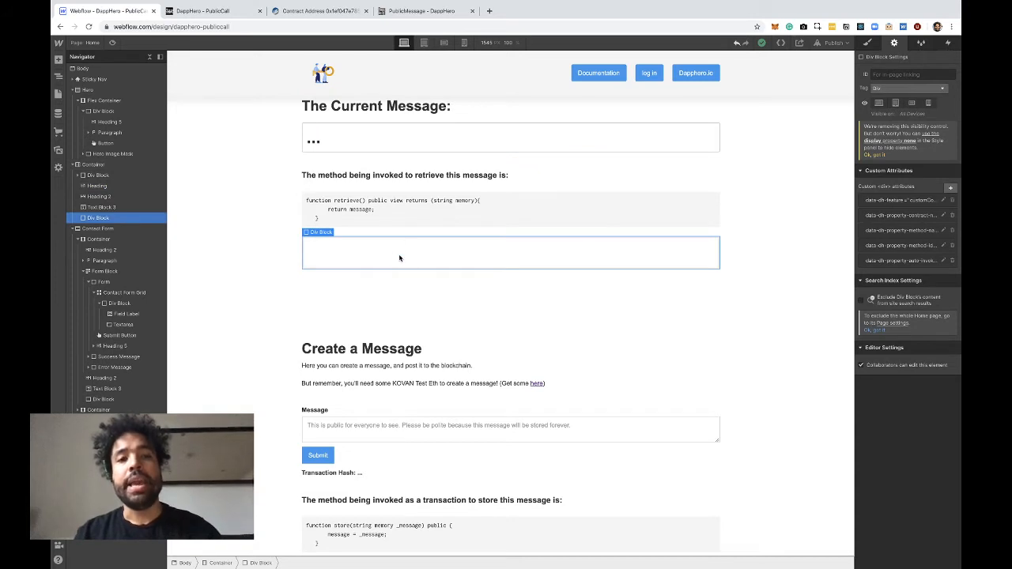
left_click(407, 148)
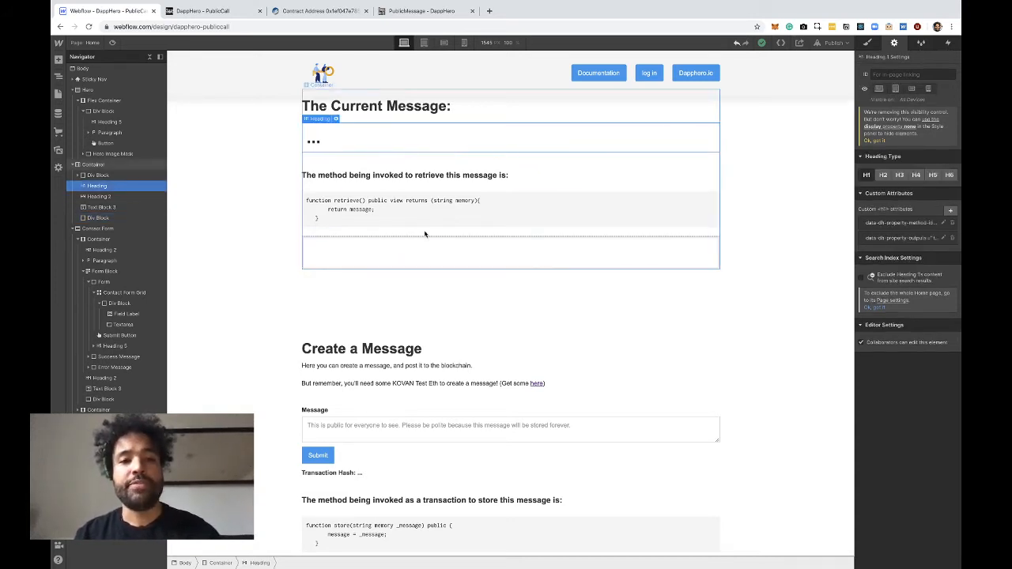
left_click(424, 256)
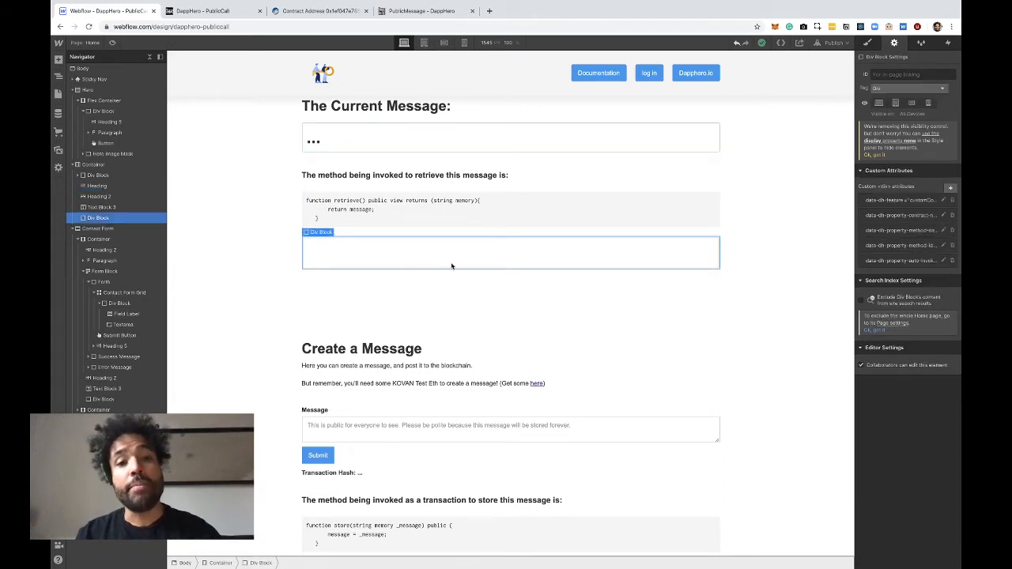
View the div block's data-dh-property-auto-invoke attribute and its method-id attribute again, closing both without changes
left_click(899, 261)
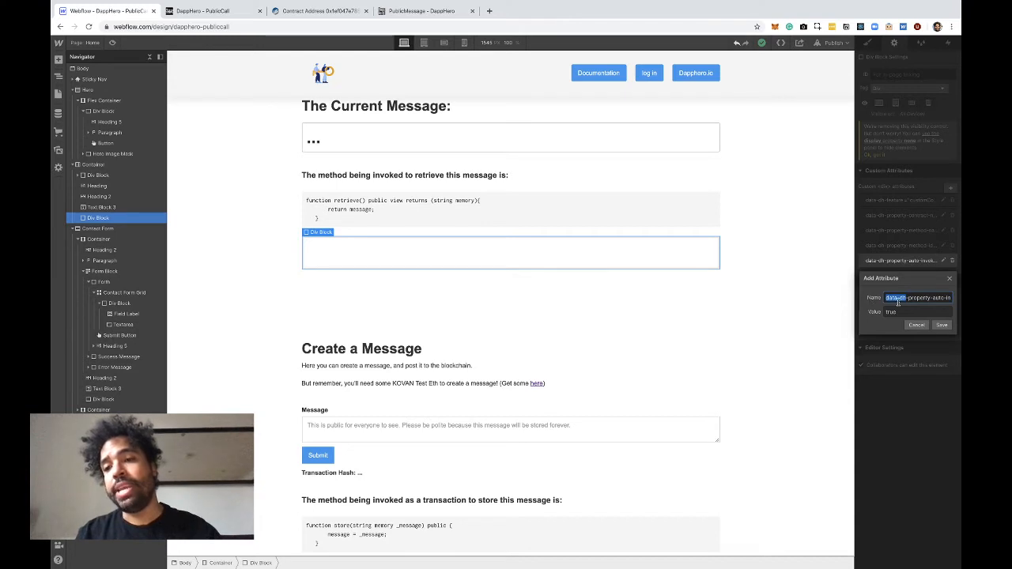
left_click_drag(899, 299, 957, 303)
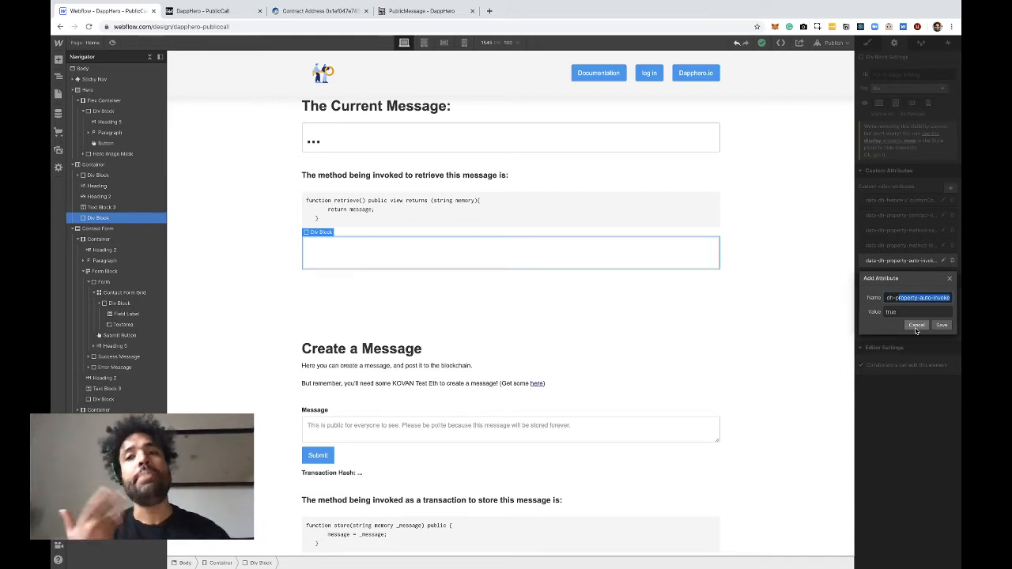
left_click(916, 330)
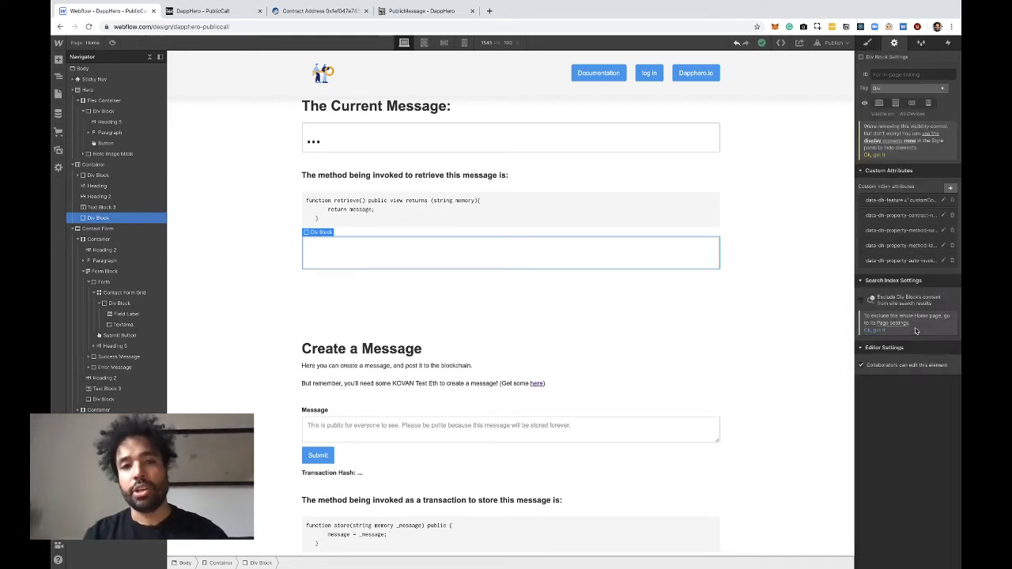
left_click(920, 248)
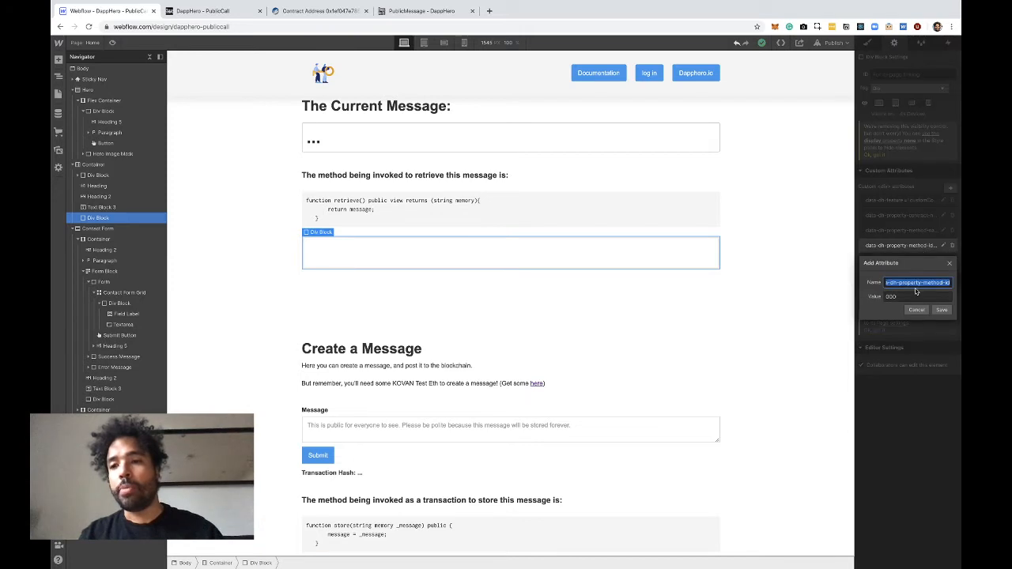
left_click(915, 311)
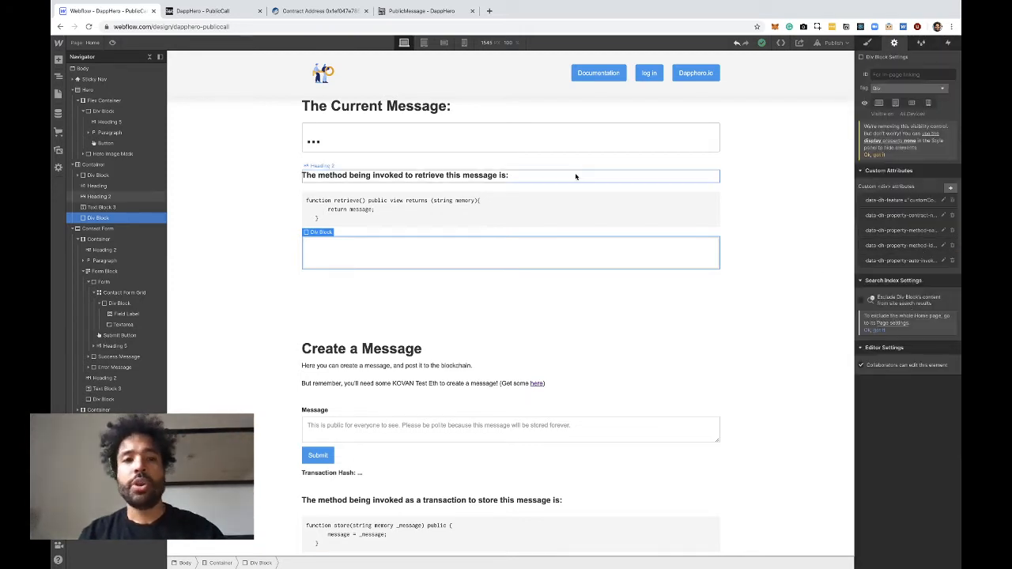
Select the current-message placeholder heading and view its data-dh-property-method-id attribute without changing it
left_click(374, 143)
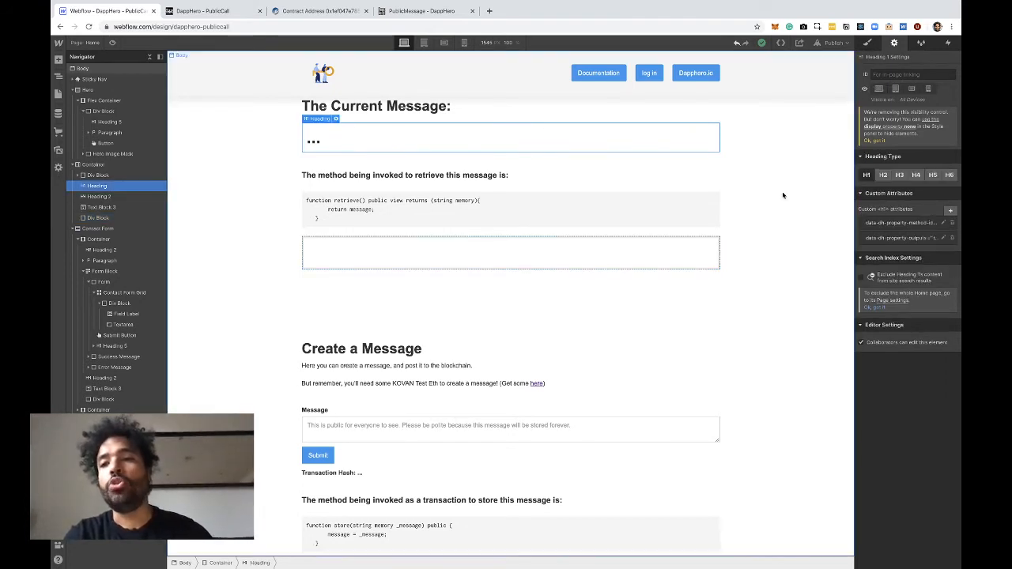
left_click(904, 225)
left_click(894, 262)
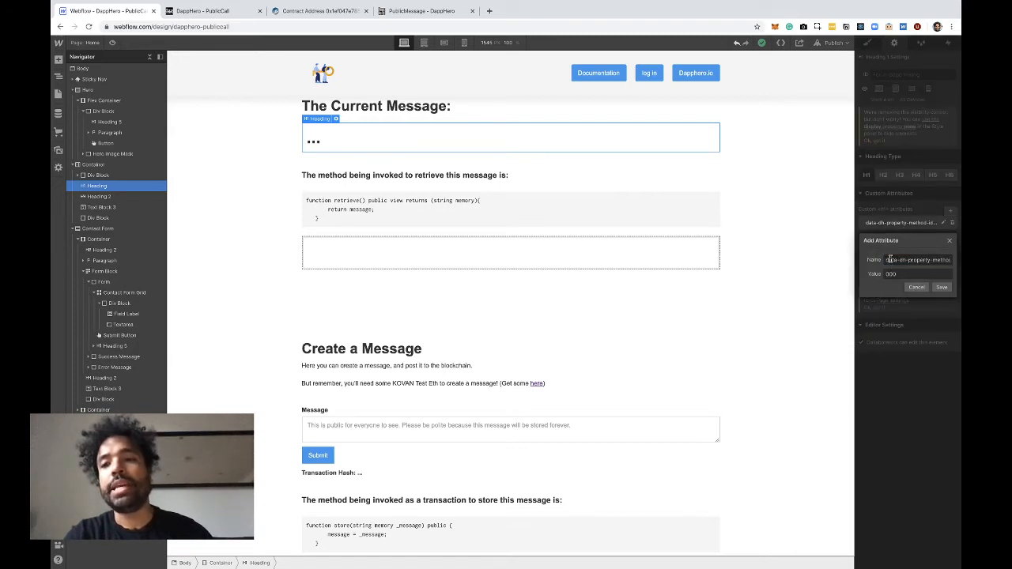
left_click_drag(894, 262, 957, 270)
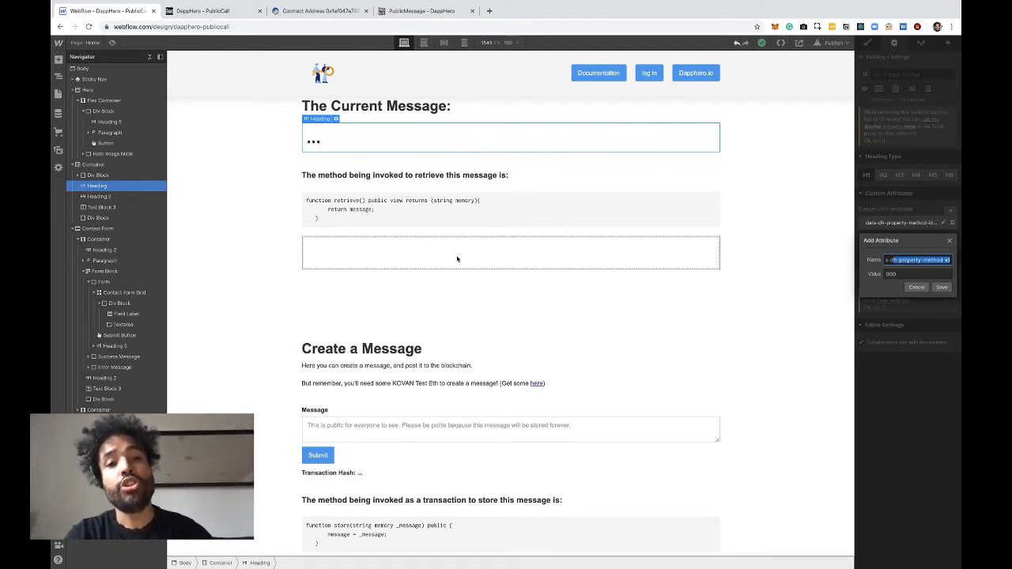
key("Return")
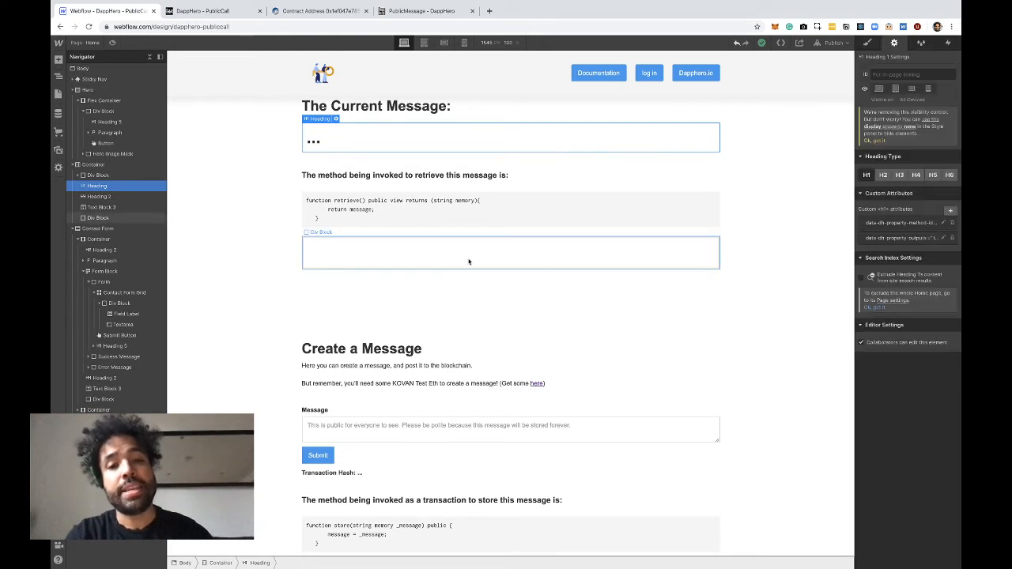
View the placeholder heading's method-id attribute again and its data-dh-property-outputs attribute, closing both without changes
left_click(943, 223)
left_click(916, 288)
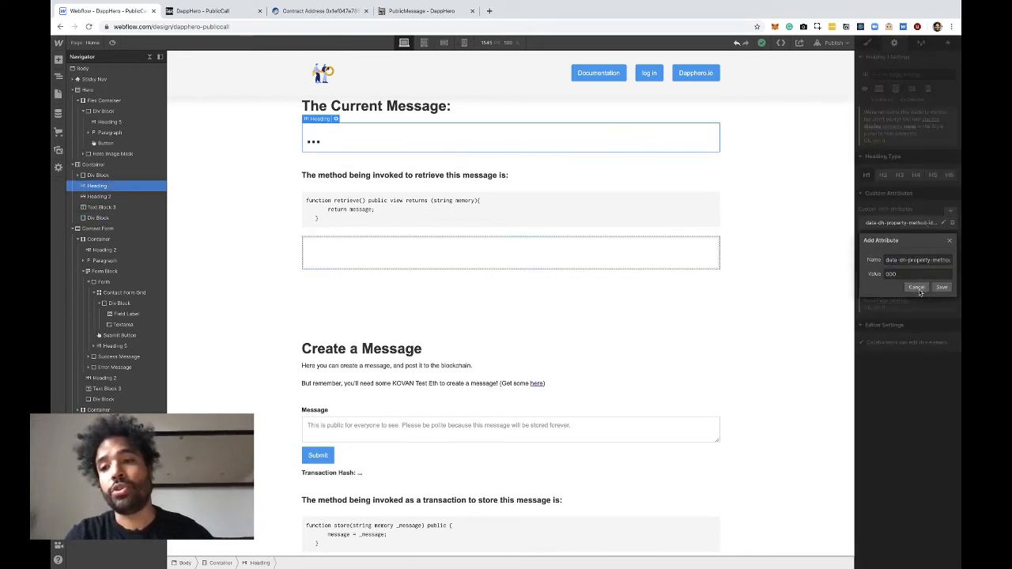
left_click(882, 243)
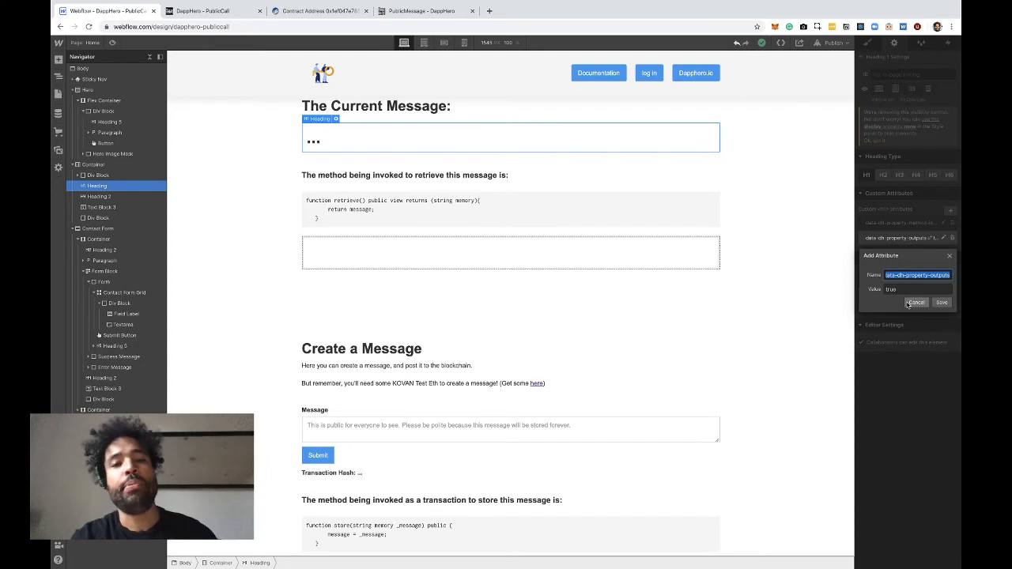
left_click(911, 304)
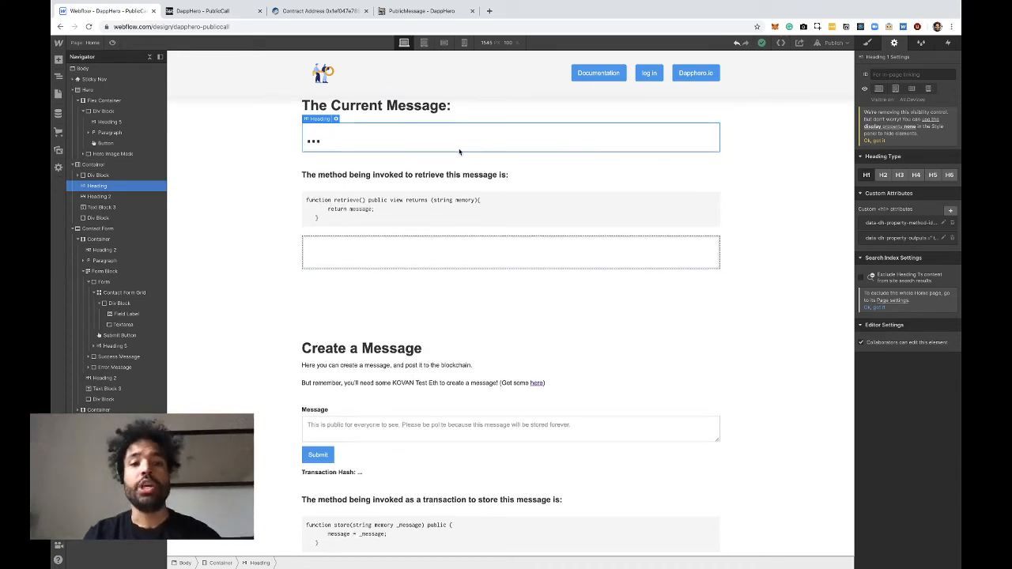
Select the empty div block below the store function code in the Create a Message section
scroll(460, 152, "down", 2)
scroll(460, 152, "down", 4)
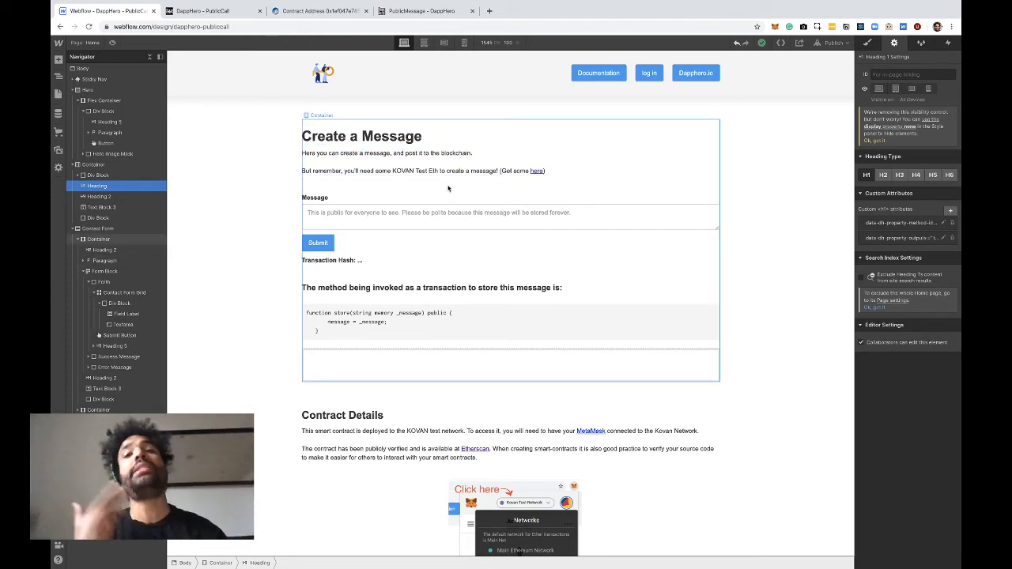
scroll(447, 188, "down", 1)
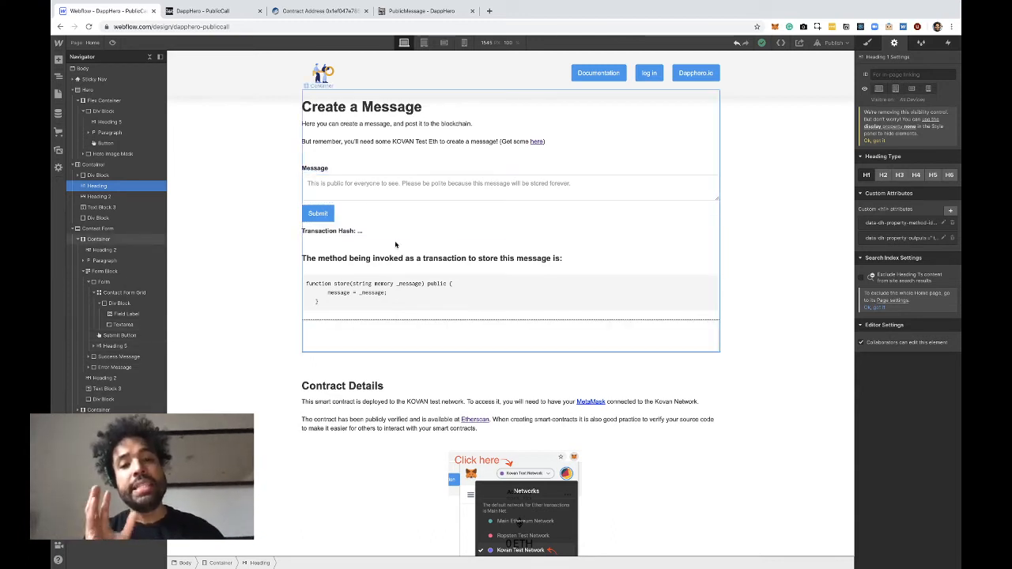
left_click(431, 338)
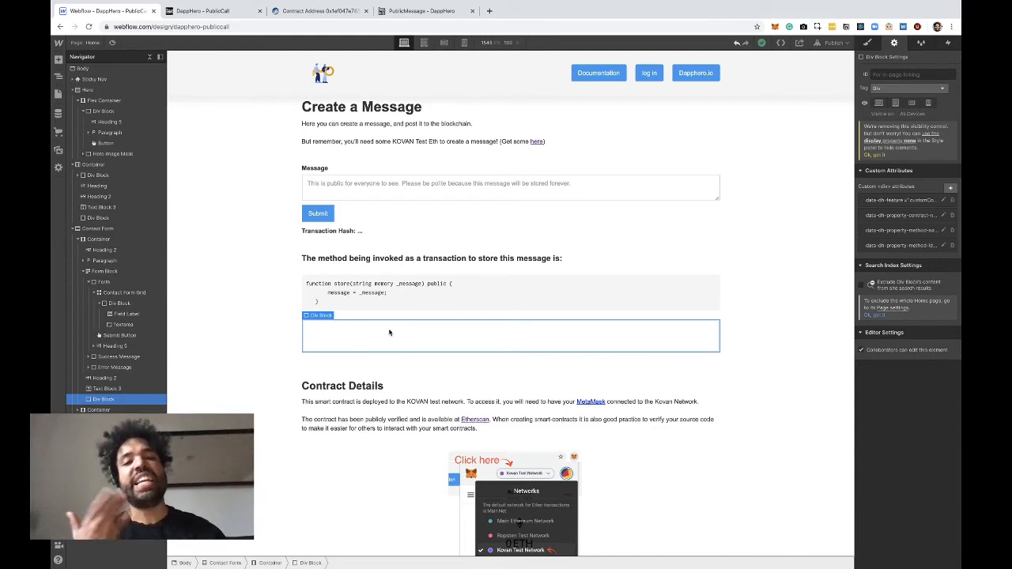
Compare the message text area with the _message parameter highlighted in the store function code, ending on the text area
left_click(351, 195)
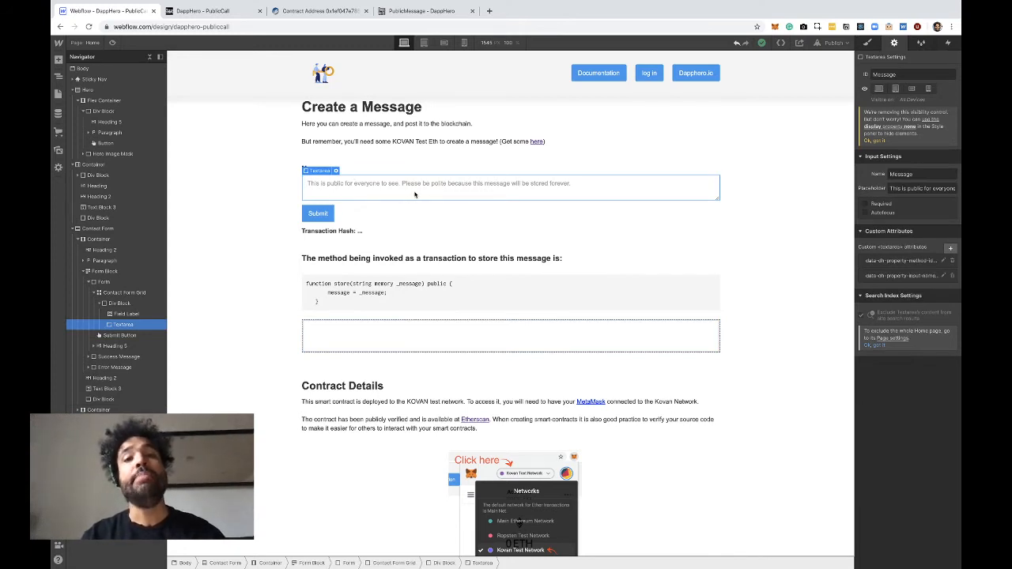
left_click(402, 283)
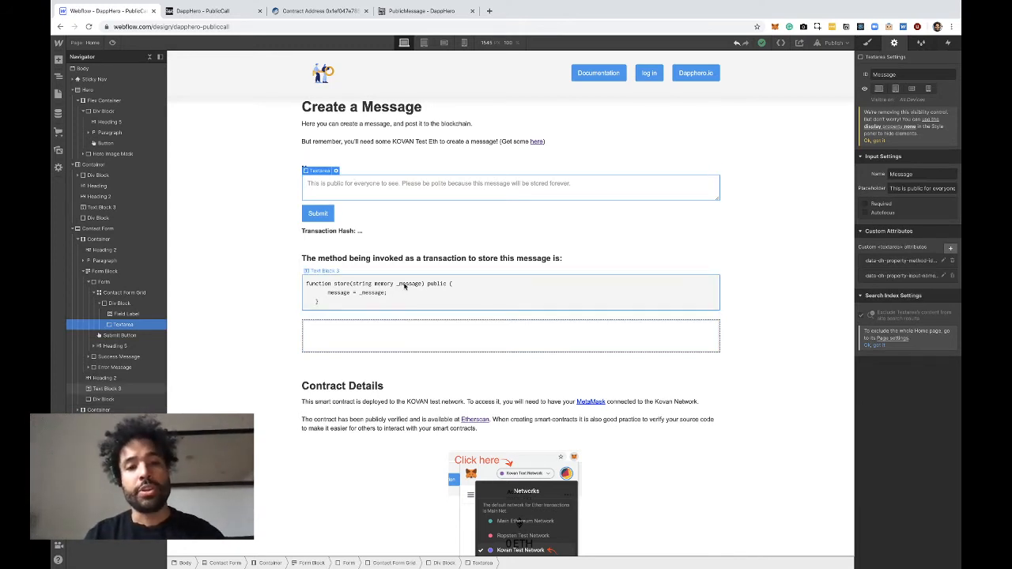
left_click_drag(396, 283, 423, 284)
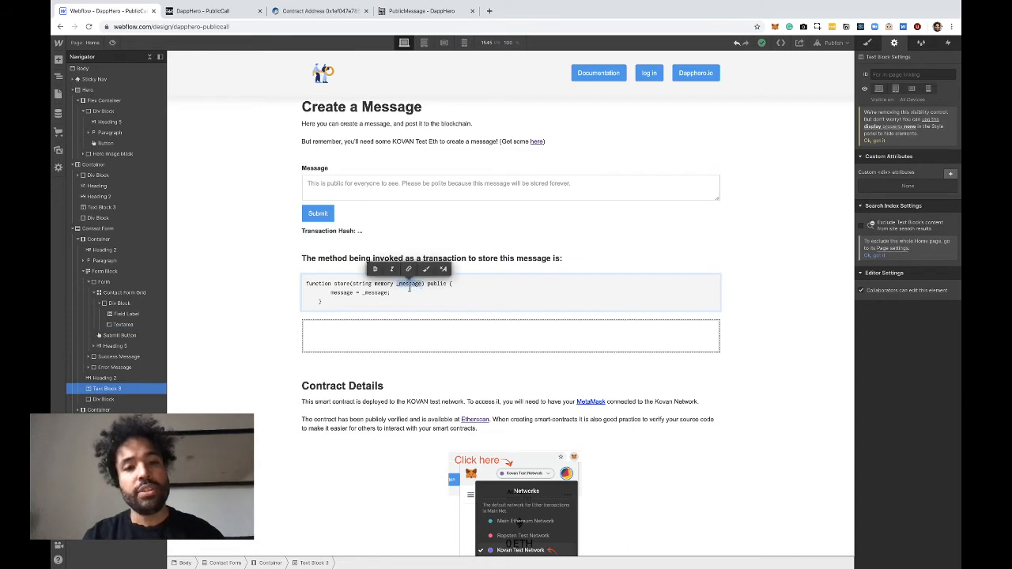
left_click(364, 191)
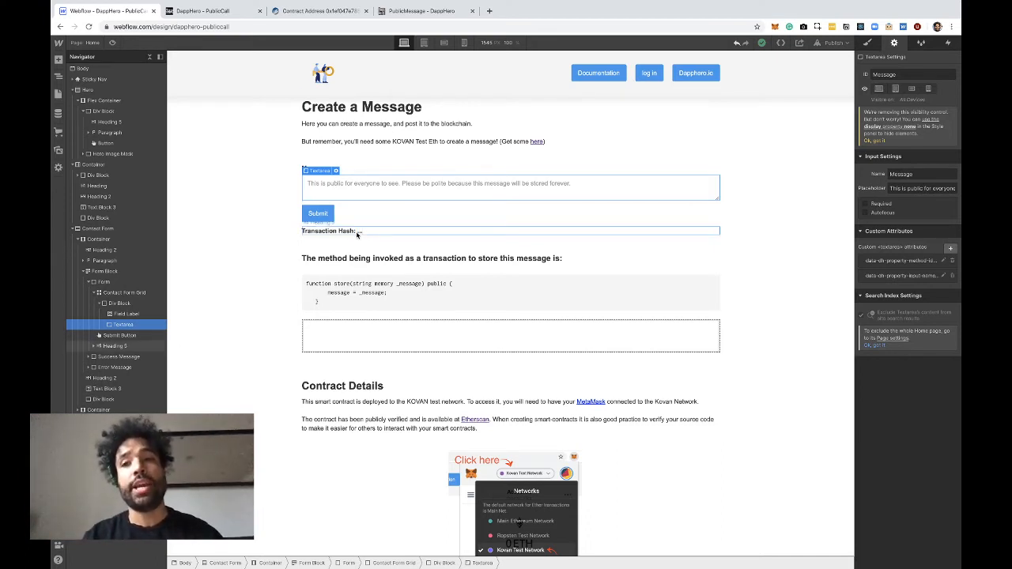
Reselect the empty div block below the store code and view its data-dh-feature attribute without changing it
left_click(406, 335)
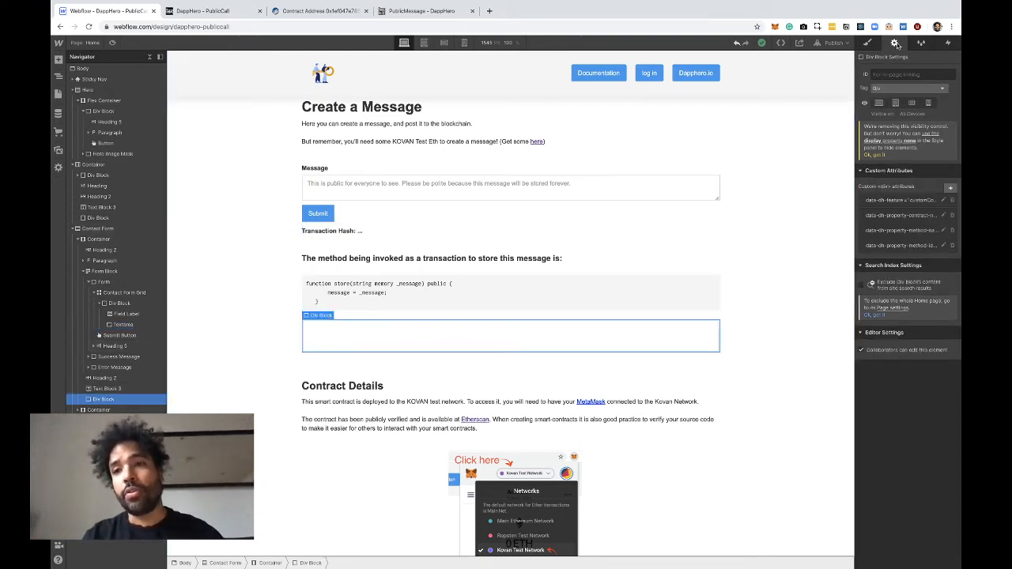
left_click(892, 205)
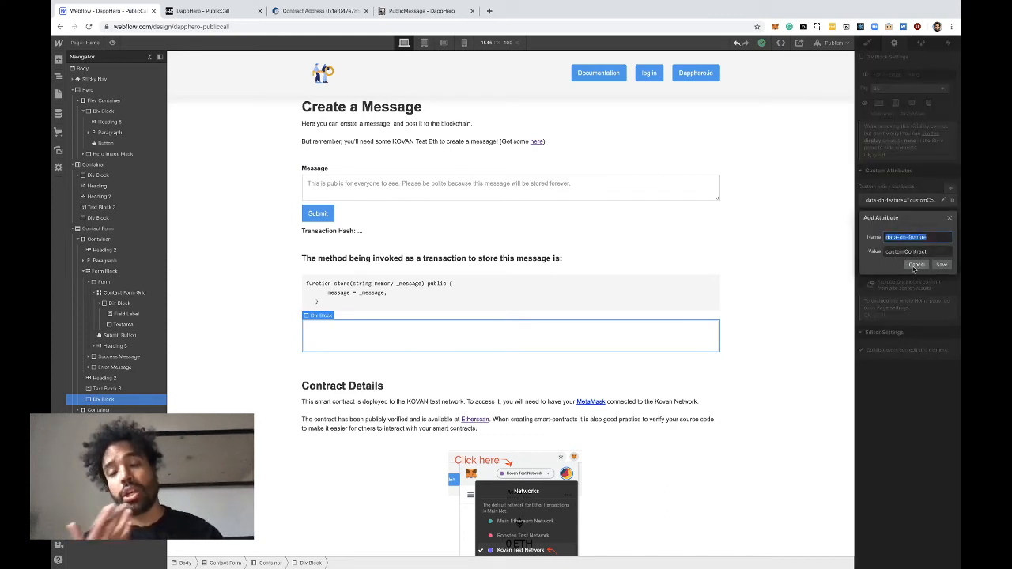
left_click(915, 269)
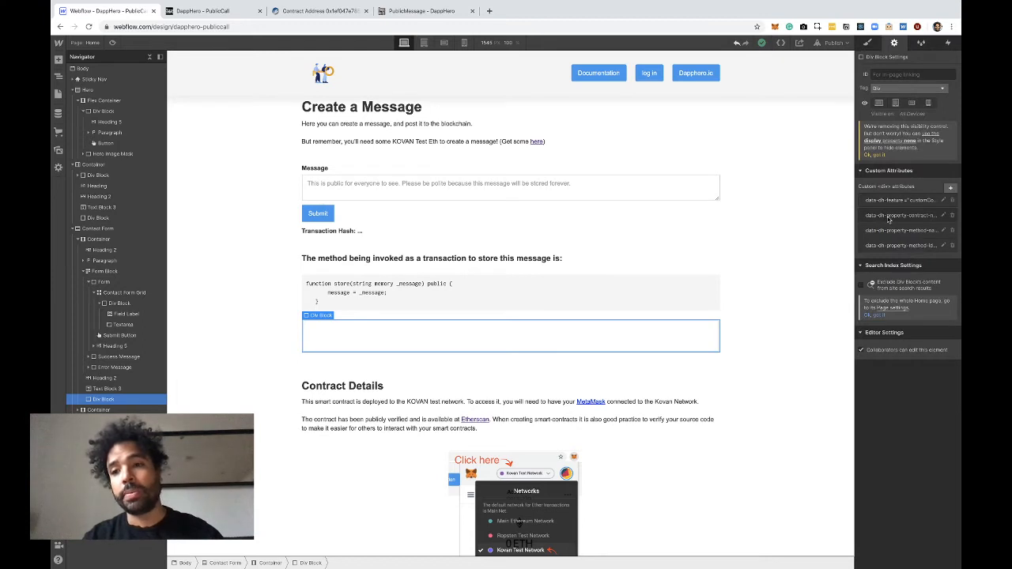
Check the div block's data-dh-property-contract-name attribute against the contract name in the DappHero project, leaving the attribute unchanged
left_click(889, 215)
left_click(890, 255)
left_click_drag(891, 256, 955, 255)
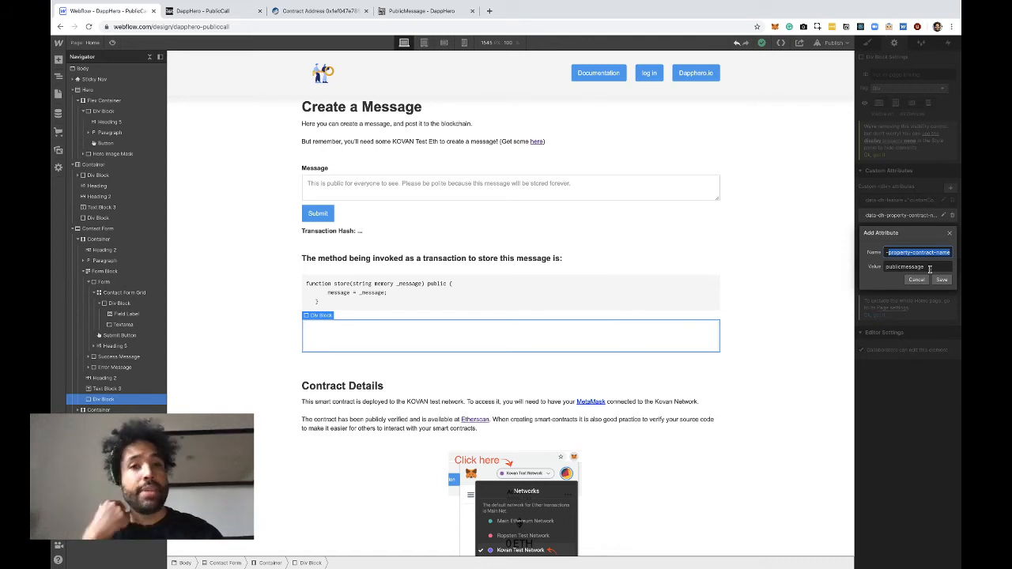
left_click(449, 11)
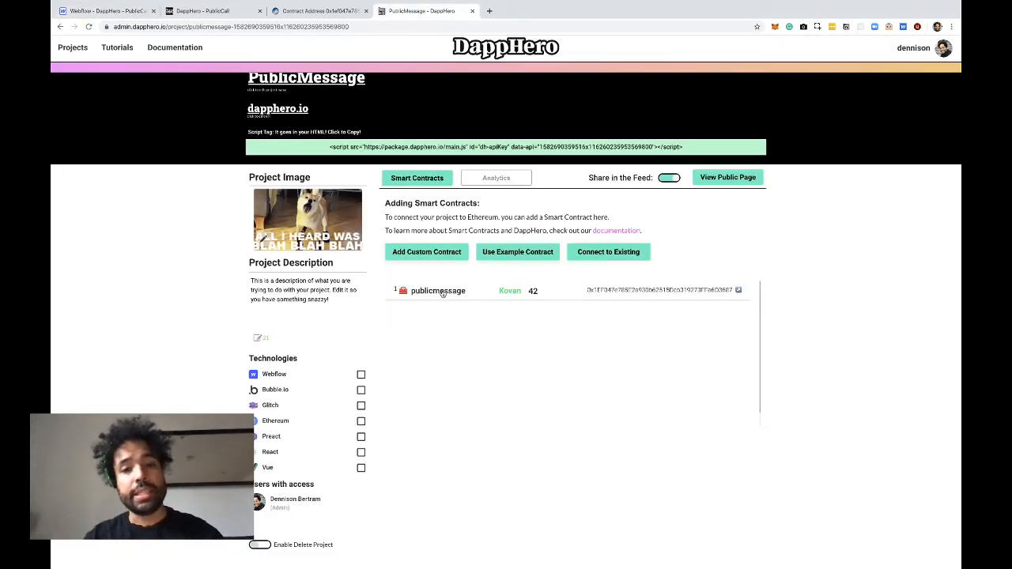
left_click(102, 11)
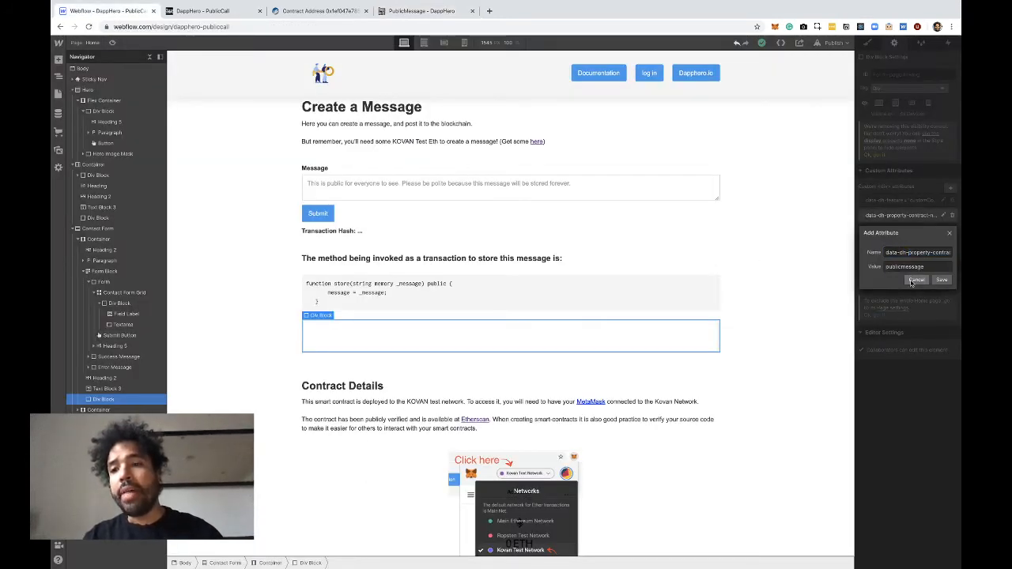
left_click(916, 280)
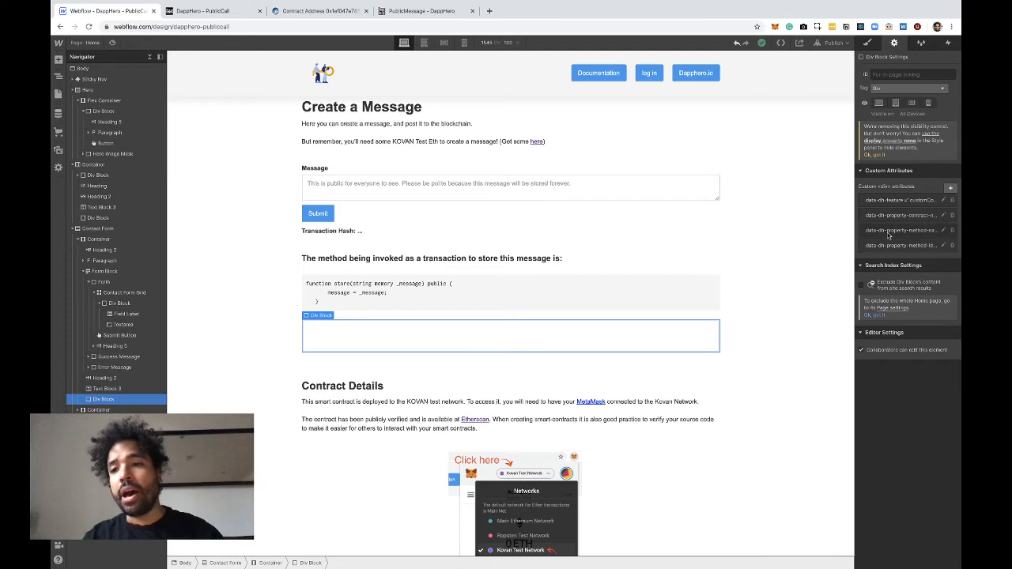
View the store div block's data-dh-property-method-name and data-dh-property-method-id attributes, closing both without changes
left_click(890, 229)
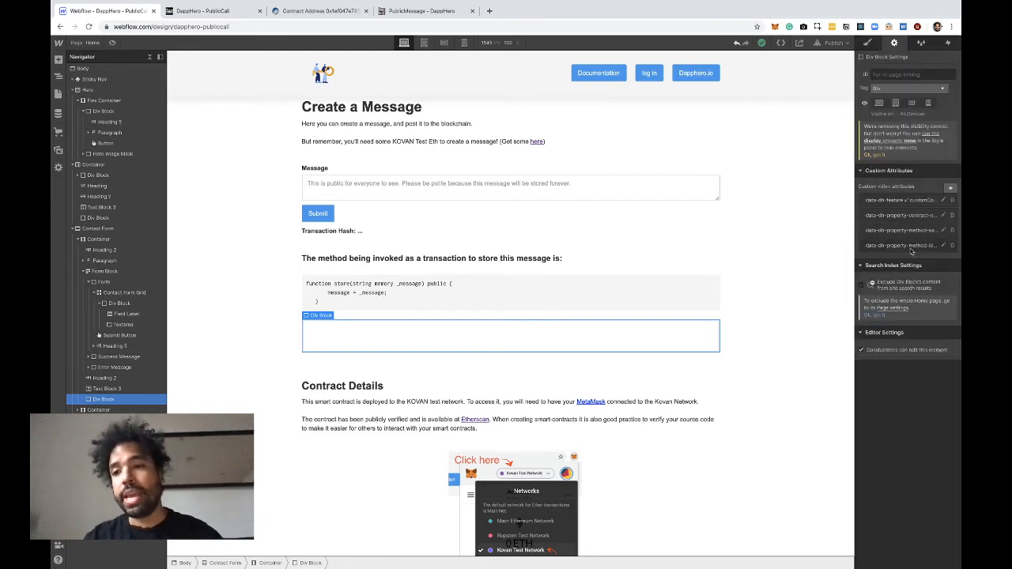
left_click(909, 250)
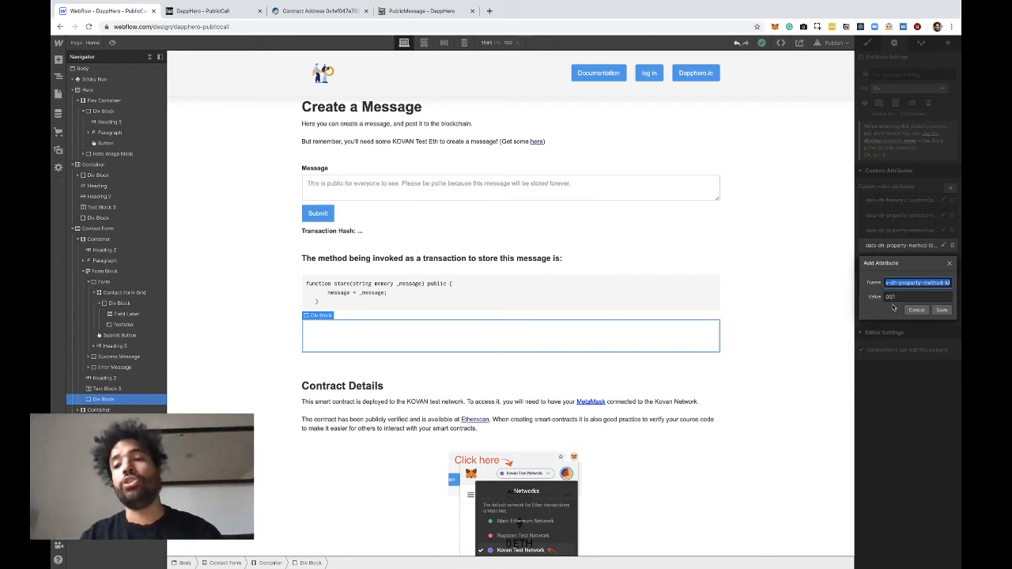
left_click(915, 311)
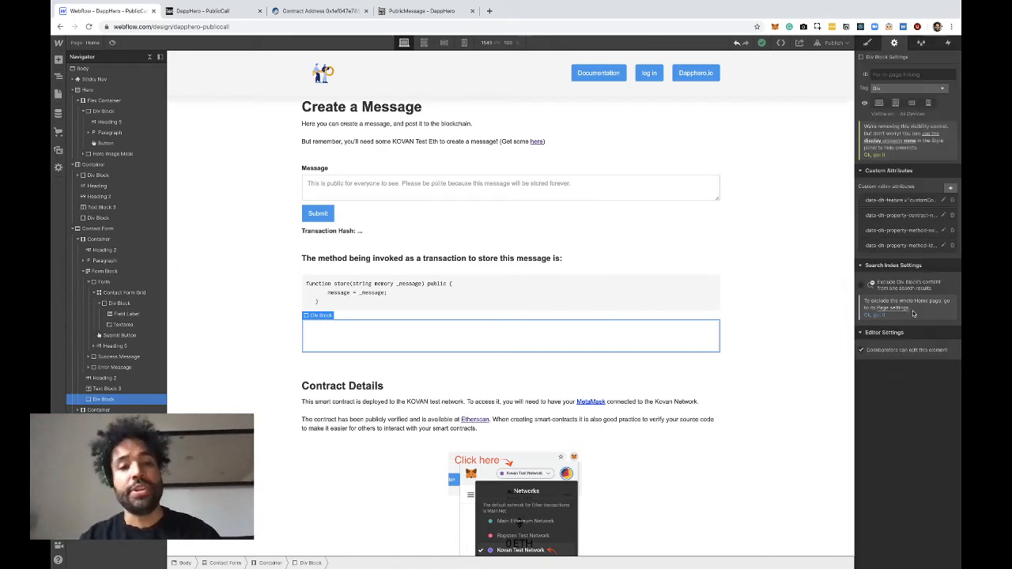
scroll(656, 274, "up", 3)
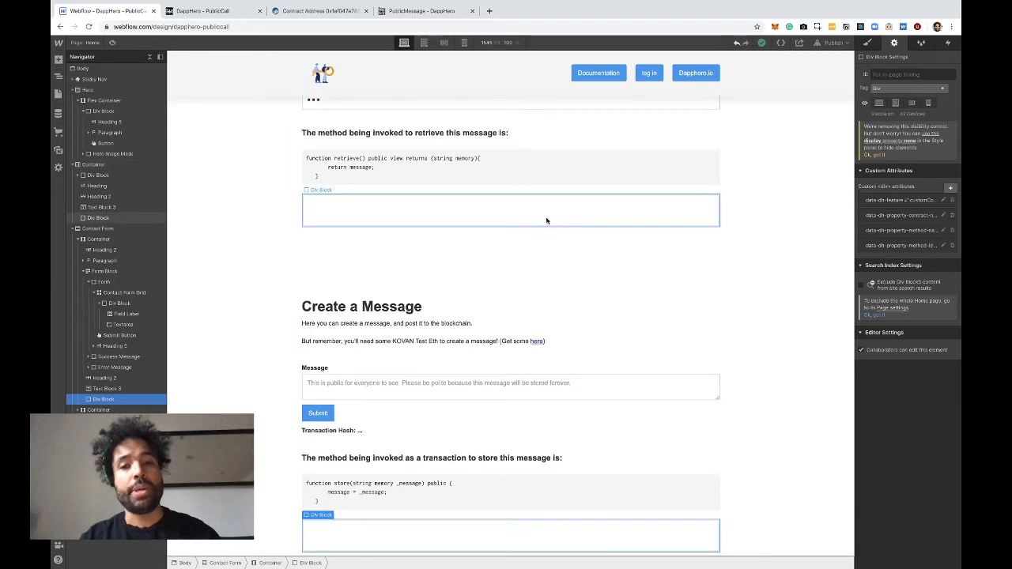
scroll(540, 212, "down", 3)
scroll(541, 219, "up", 1)
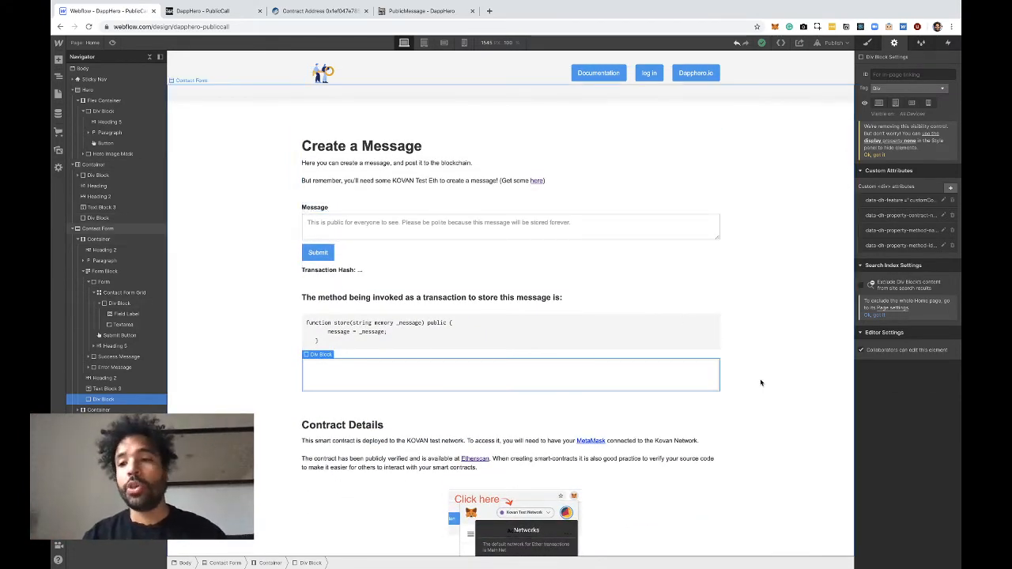
scroll(720, 332, "up", 2)
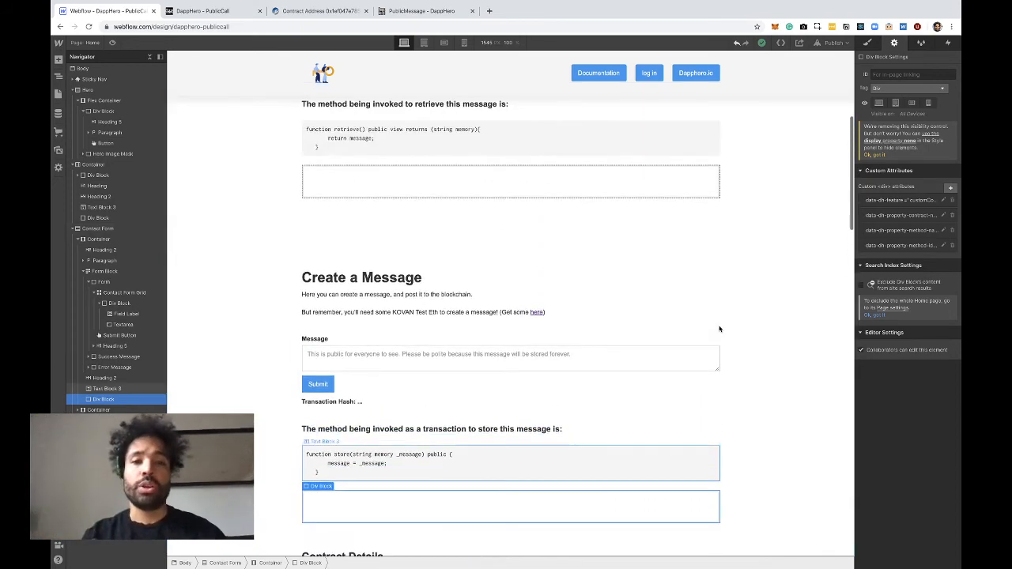
scroll(695, 326, "down", 1)
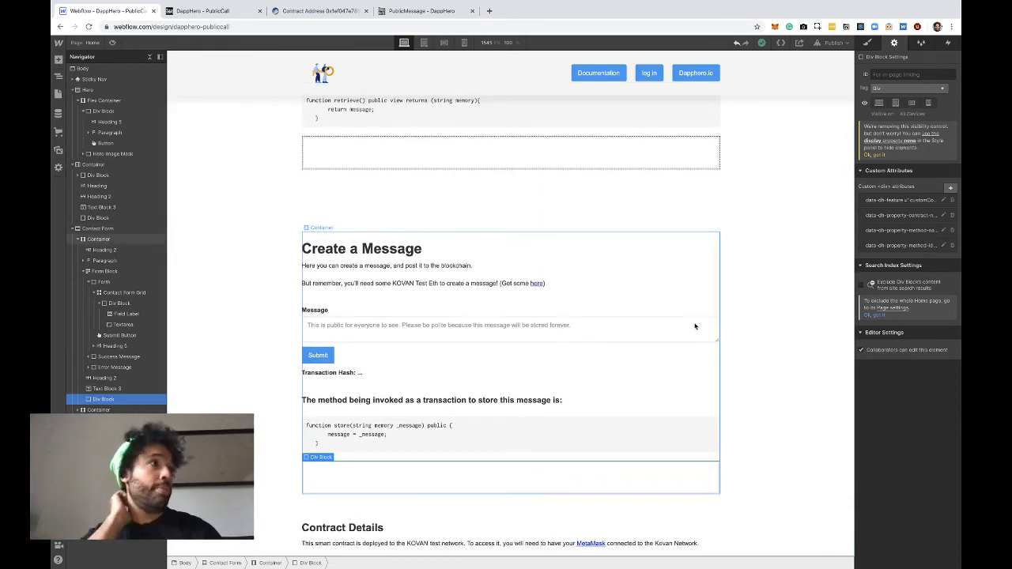
scroll(696, 348, "down", 2)
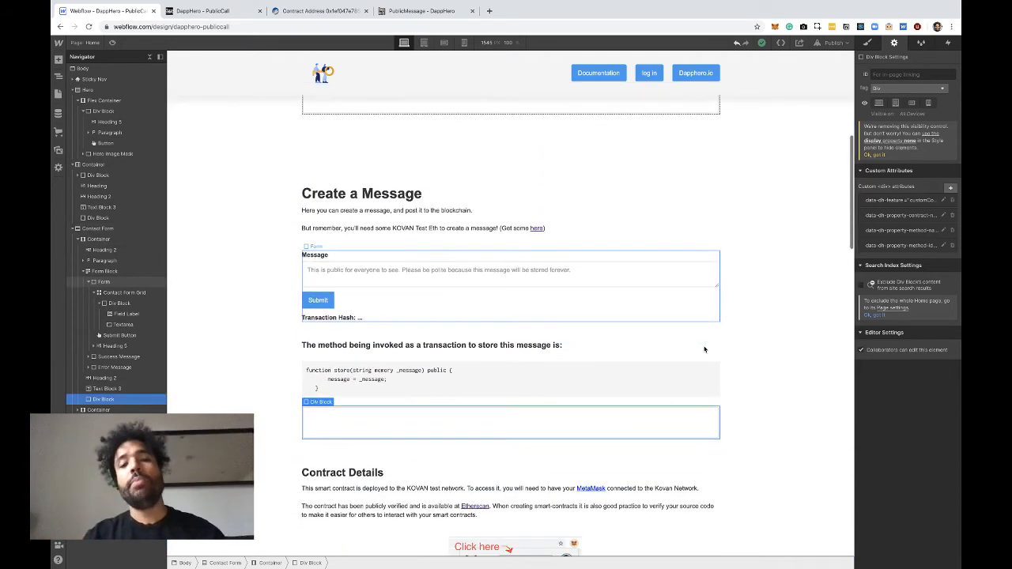
scroll(697, 367, "down", 1)
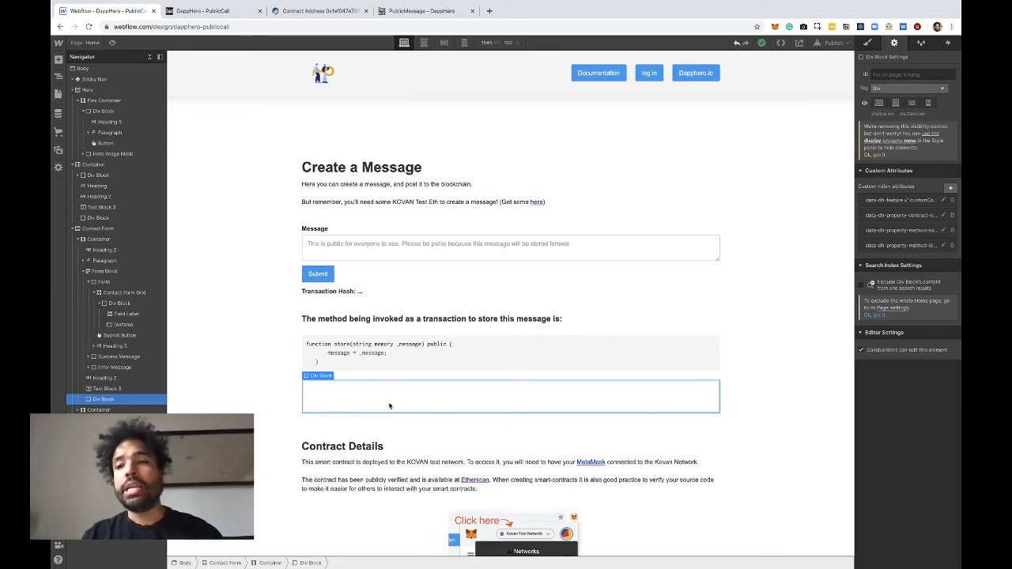
Select the message text area inside the contact form and view its data-dh-property-method-id attribute, closing it without changes
left_click(339, 253)
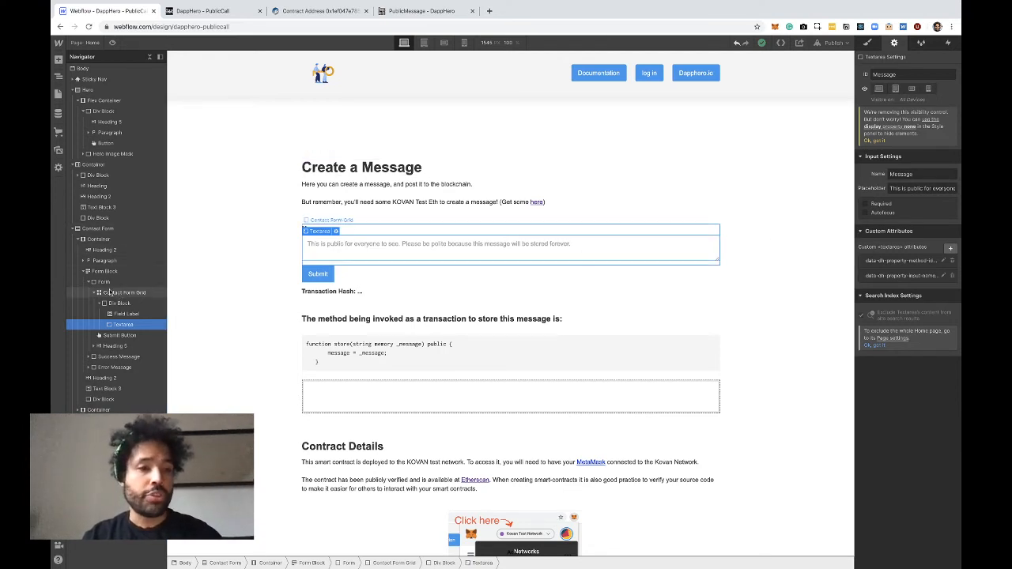
left_click(105, 282)
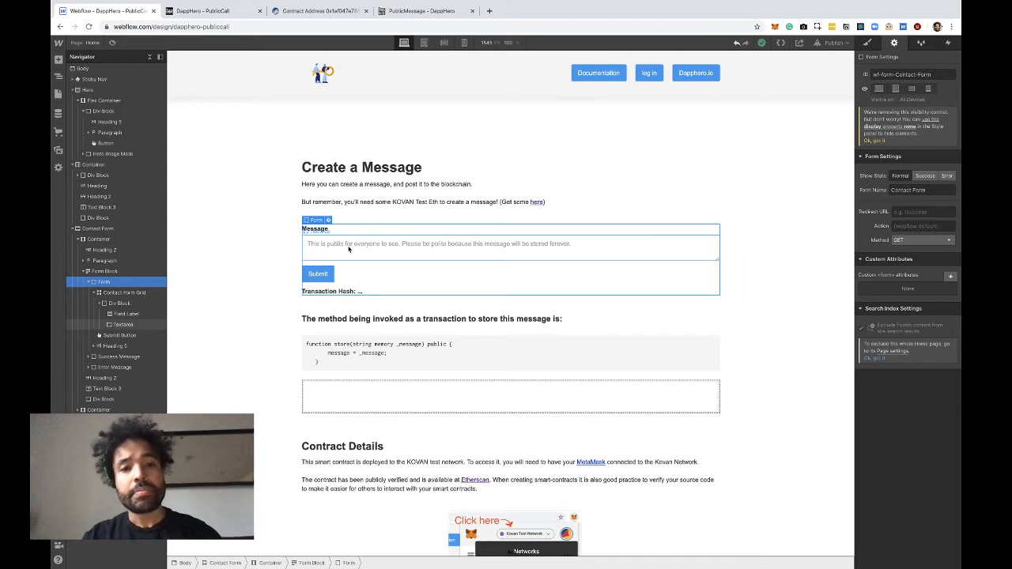
left_click(350, 252)
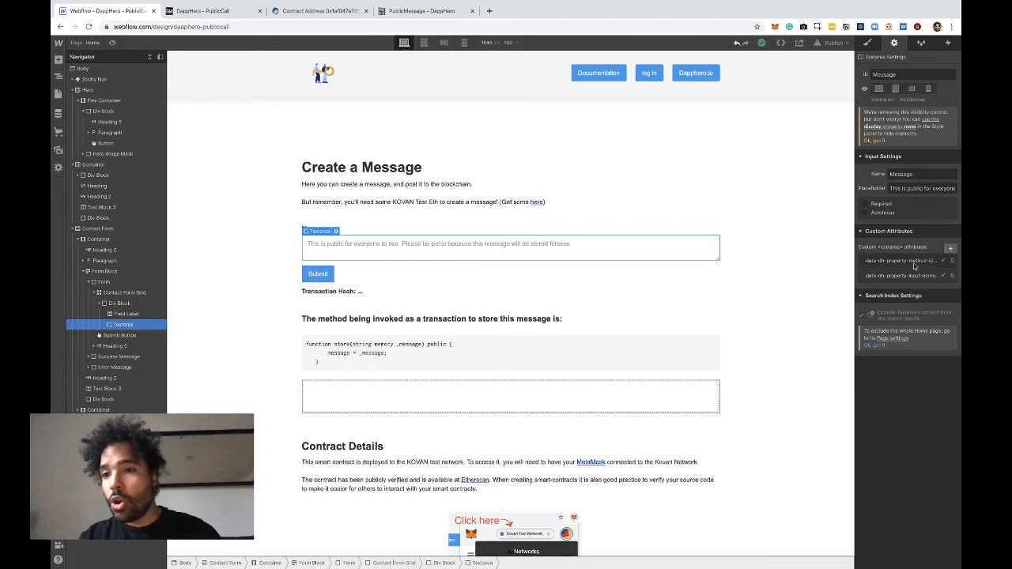
double_click(896, 189)
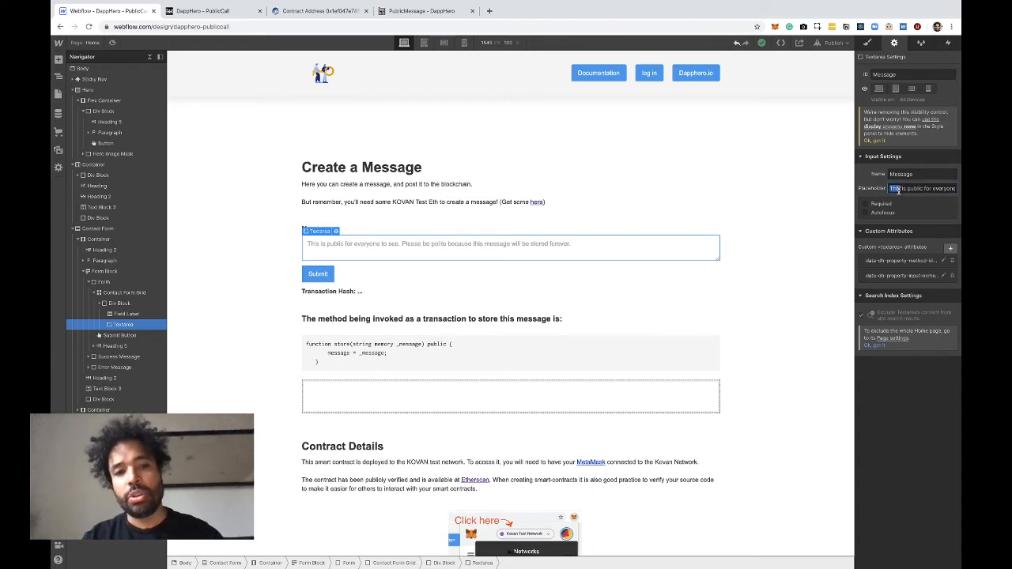
left_click(885, 261)
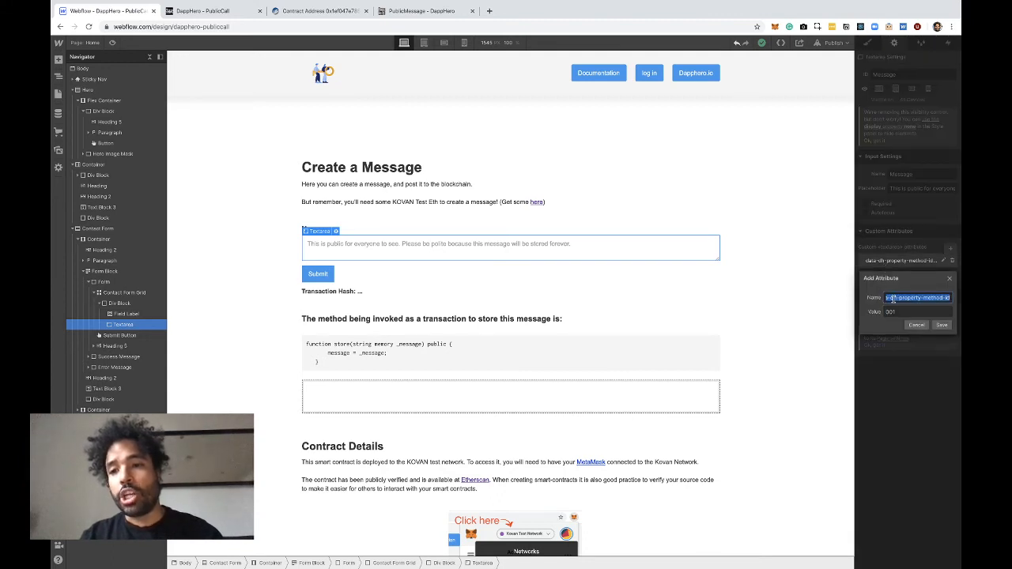
left_click_drag(893, 299, 952, 300)
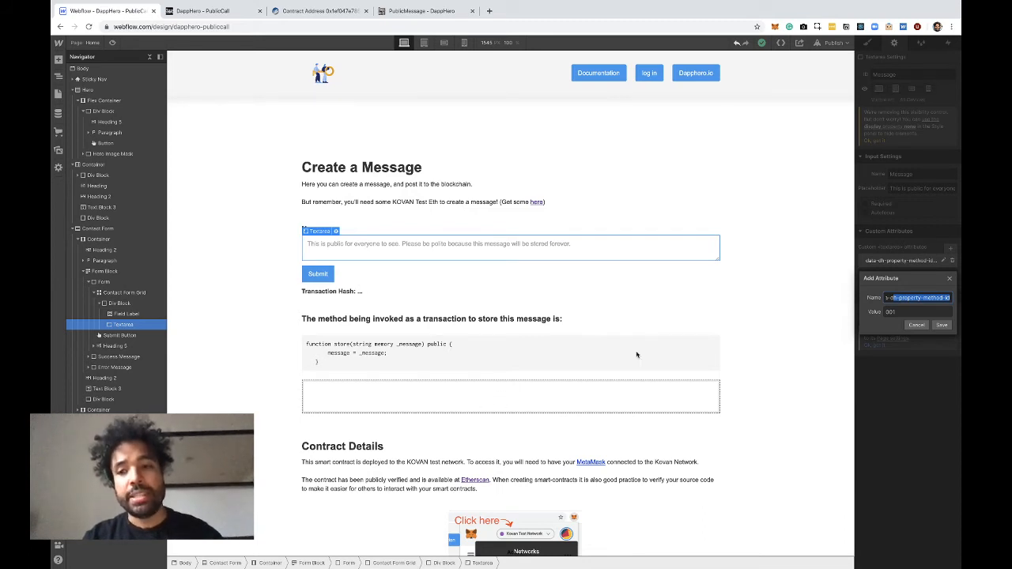
left_click(921, 330)
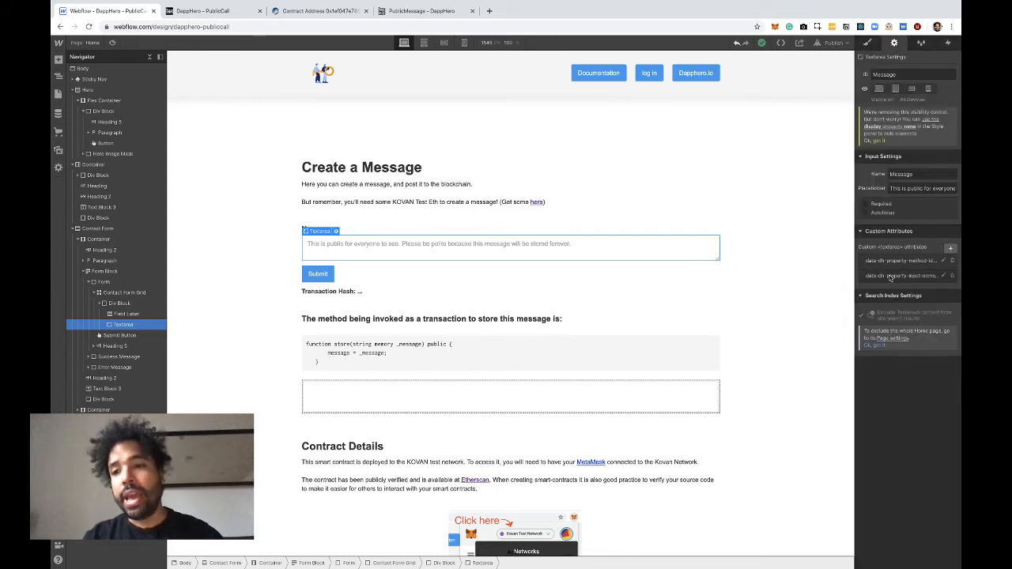
View the name and value of the message text area's data-dh-property-input-name attribute, leaving both as they are
left_click(893, 277)
left_click_drag(894, 314, 960, 326)
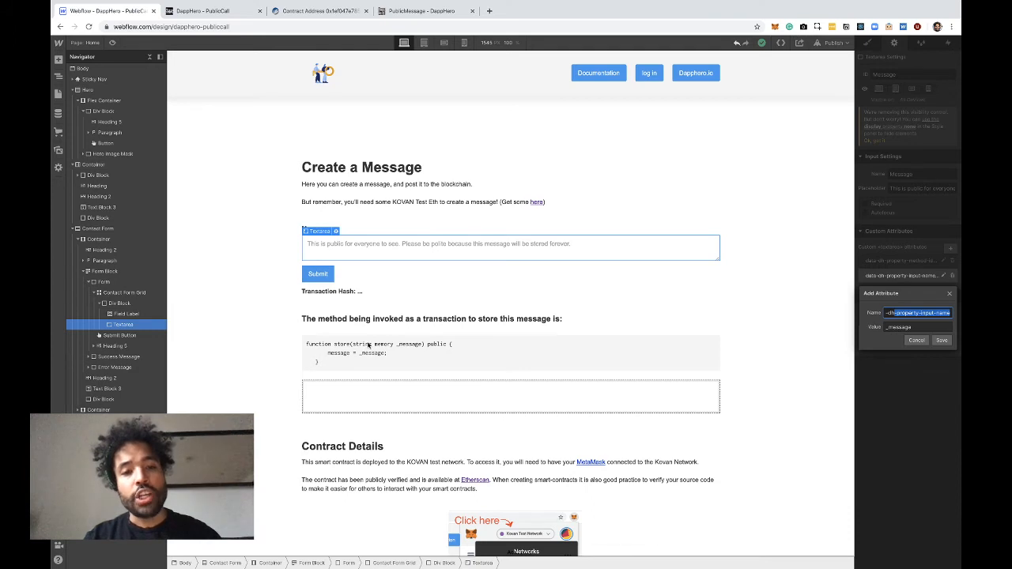
double_click(890, 327)
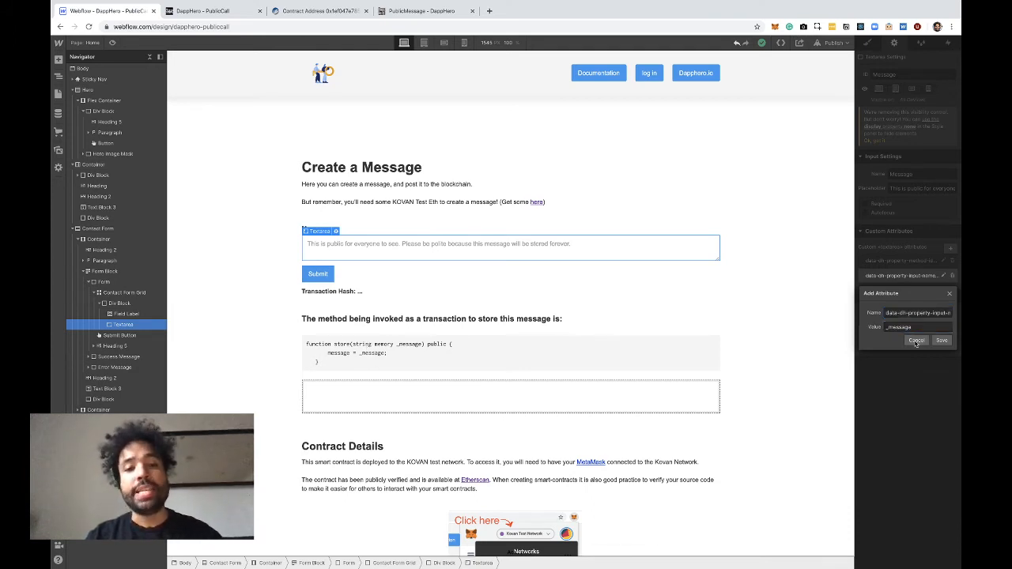
left_click(917, 340)
Highlight the _message parameter in the store function code and compare it with the text area's data-dh-property-input-name attribute
left_click(399, 345)
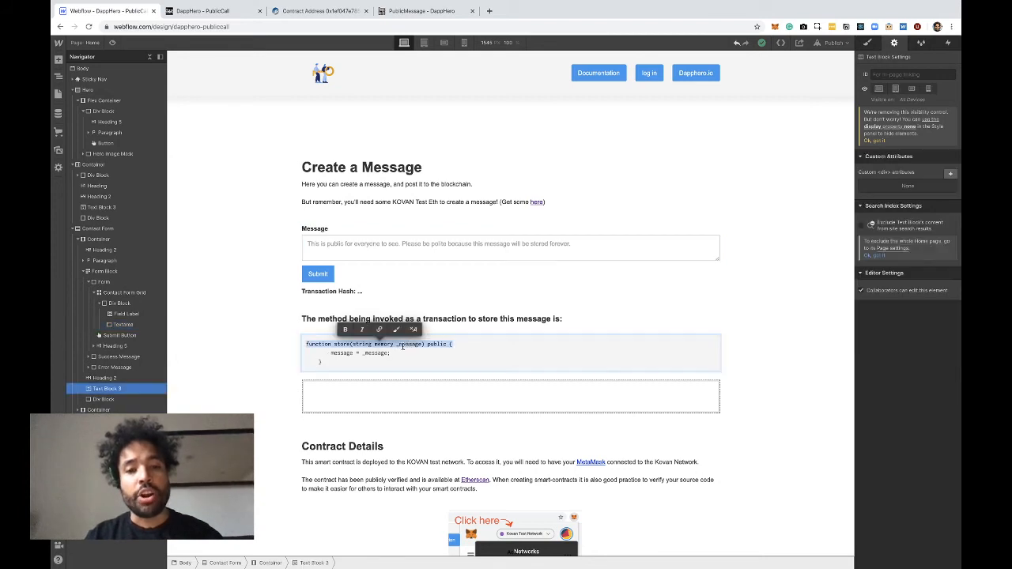
double_click(400, 345)
double_click(397, 346)
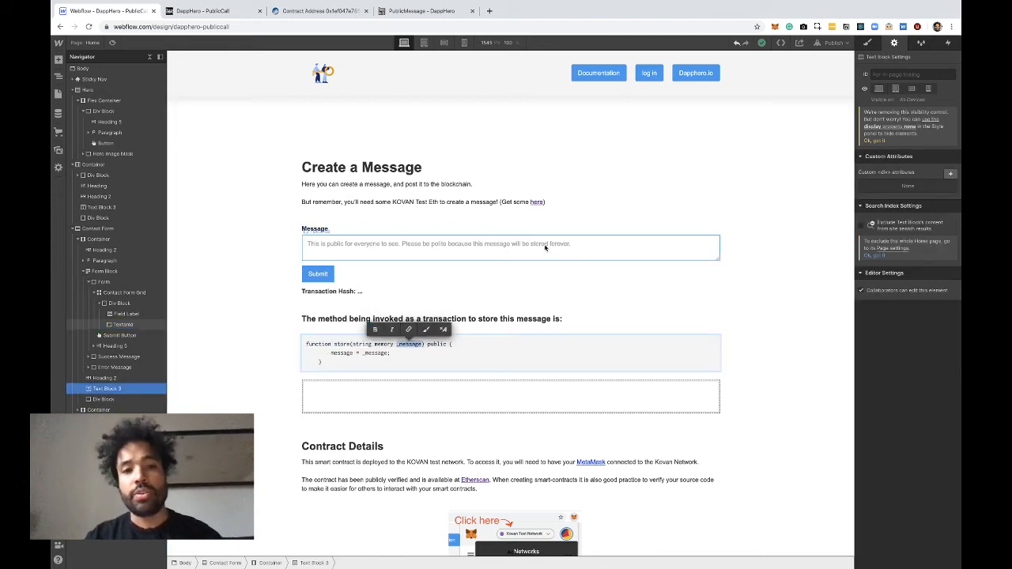
left_click(418, 355)
left_click(619, 251)
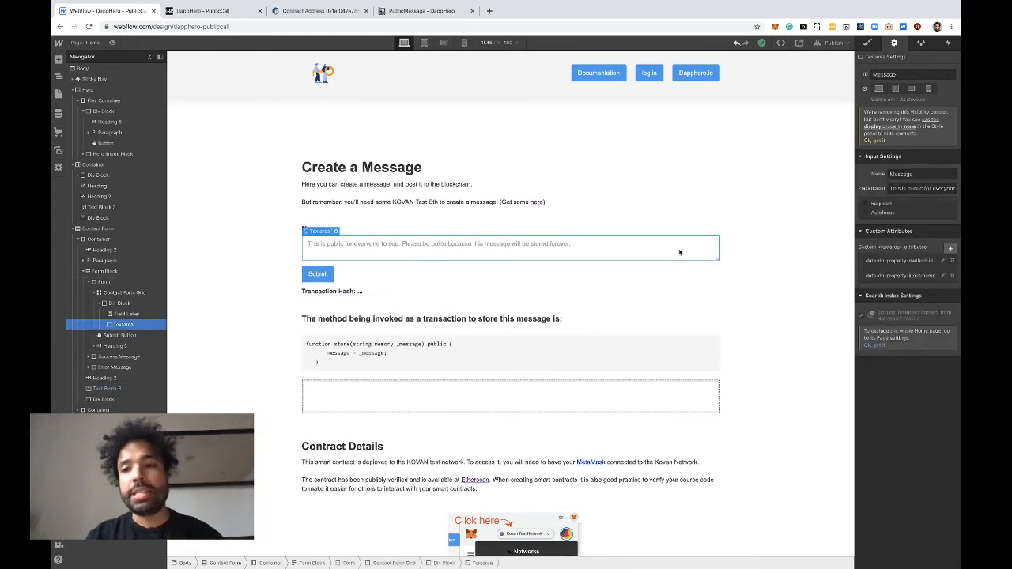
left_click(924, 281)
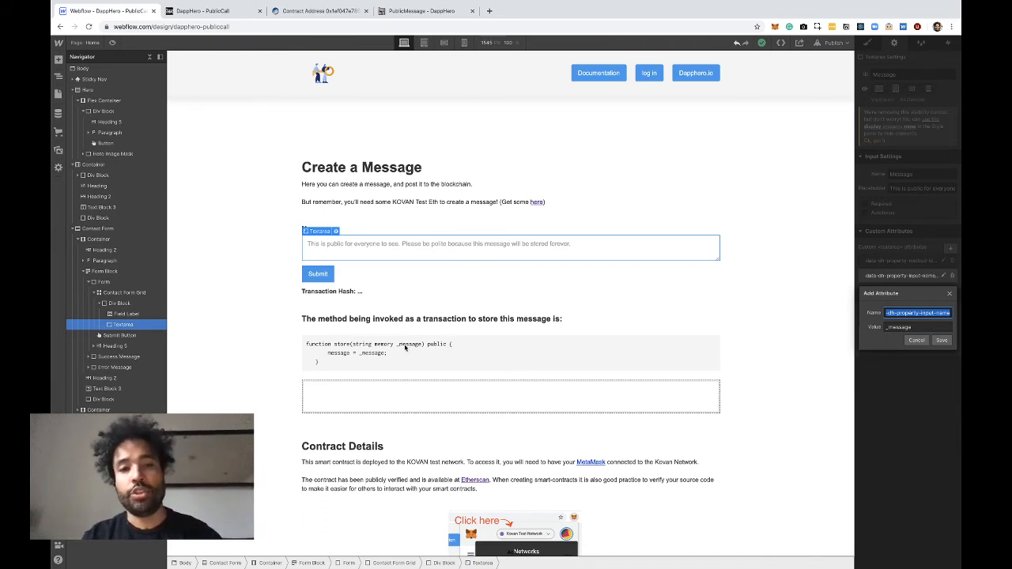
View the Submit button's data-dh-property-method-id and data-dh-property-invoke attributes, closing both without changes
left_click(320, 277)
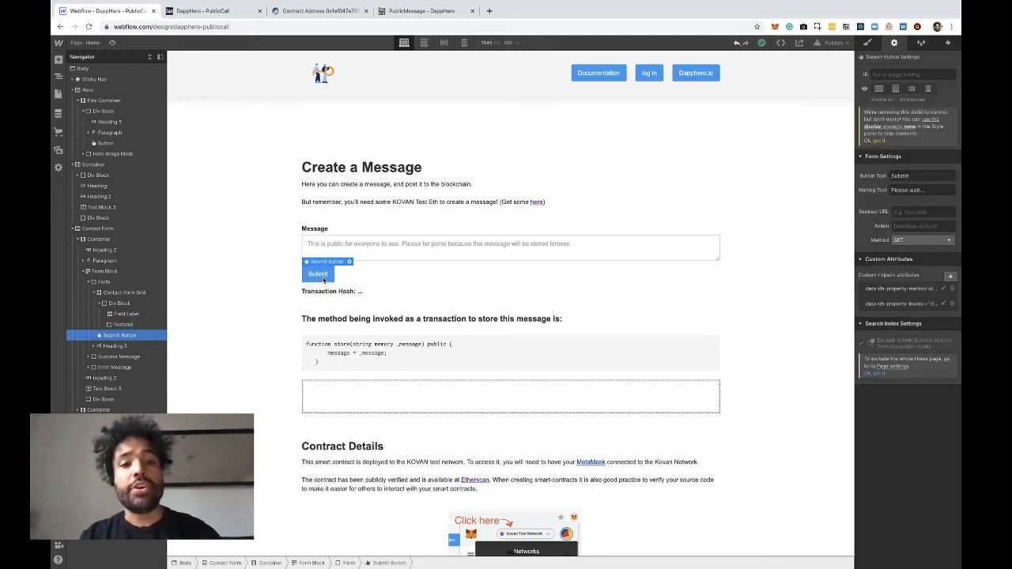
left_click(882, 289)
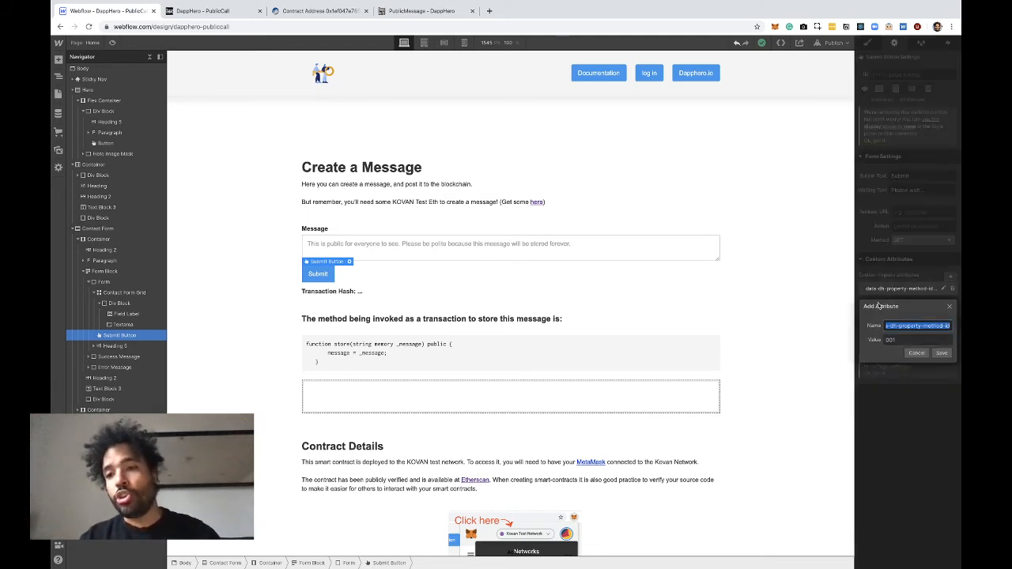
left_click(886, 324)
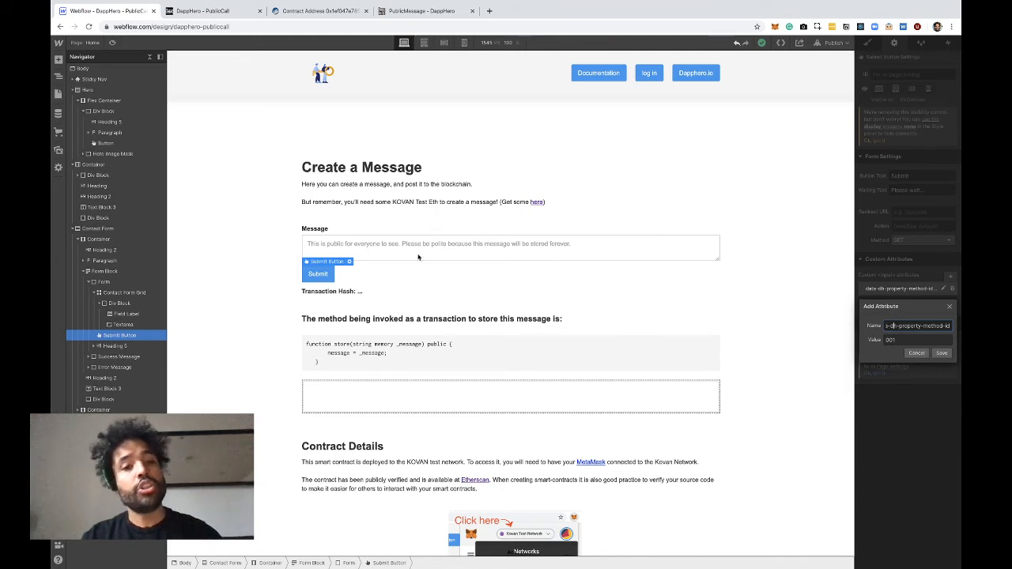
left_click(917, 354)
left_click(896, 306)
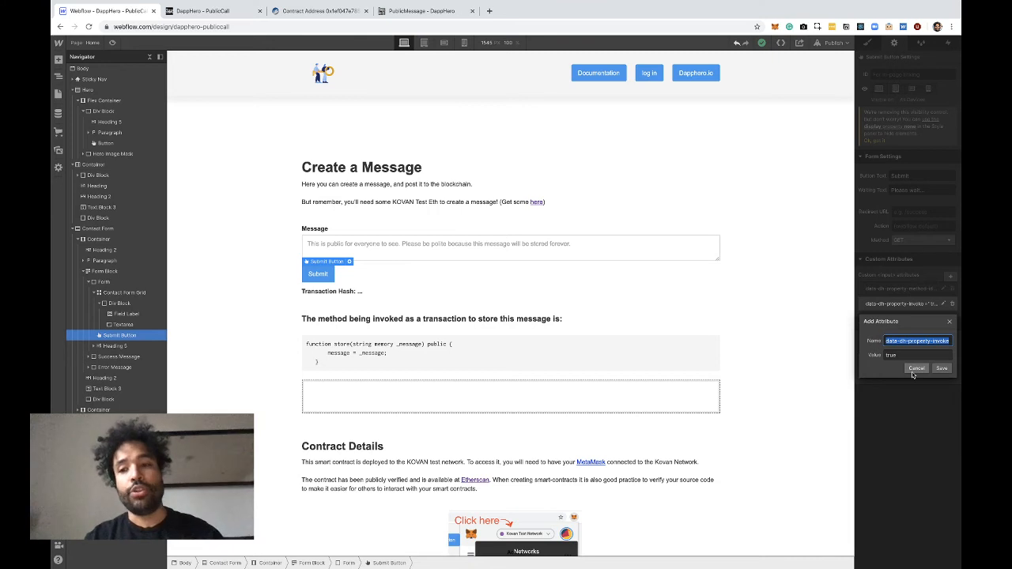
left_click(915, 370)
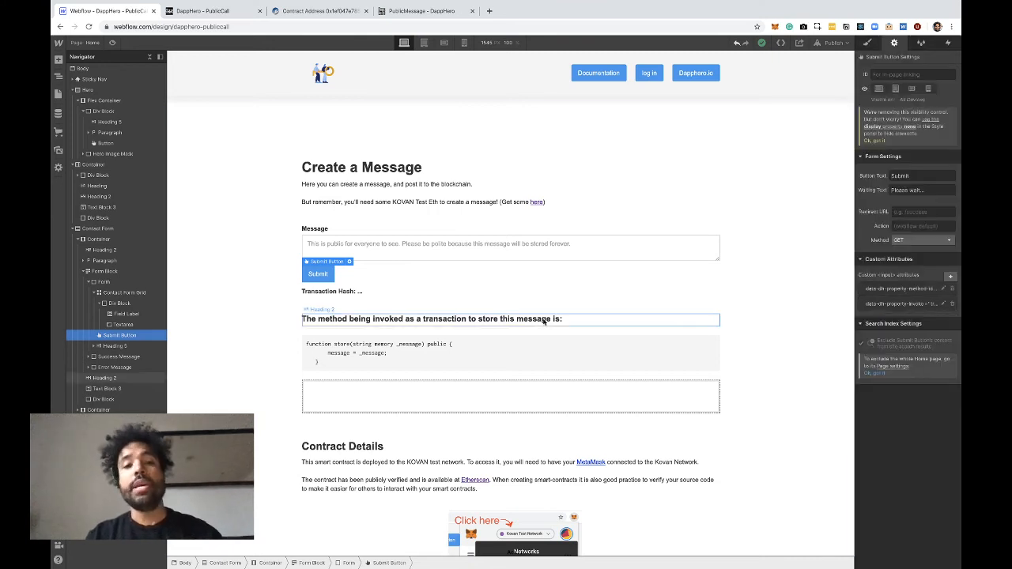
Select the text span after "Transaction Hash:" and view its data-dh-property-method-id and data-dh-property-outputs attributes, leaving both unchanged
left_click(350, 297)
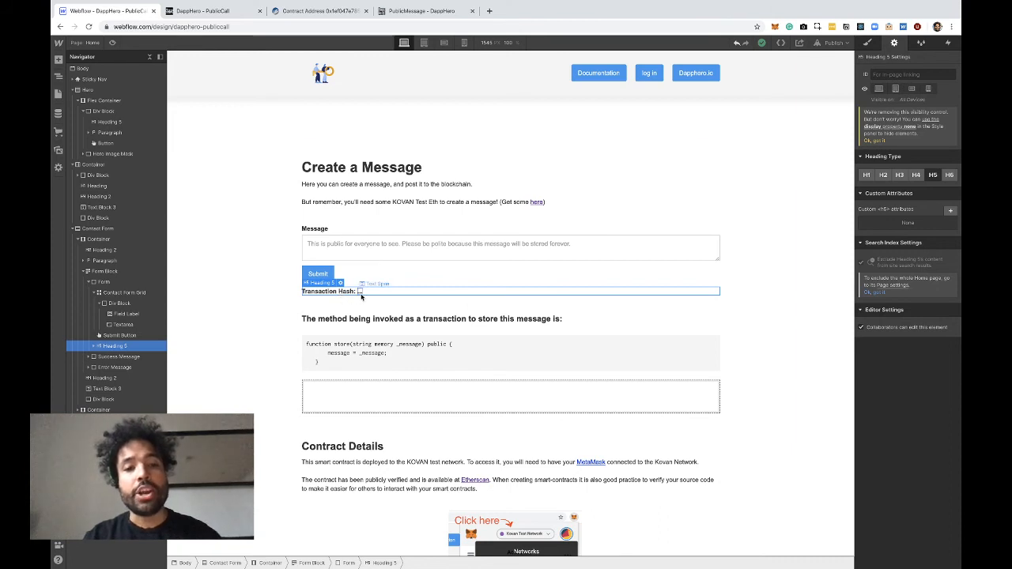
left_click(360, 292)
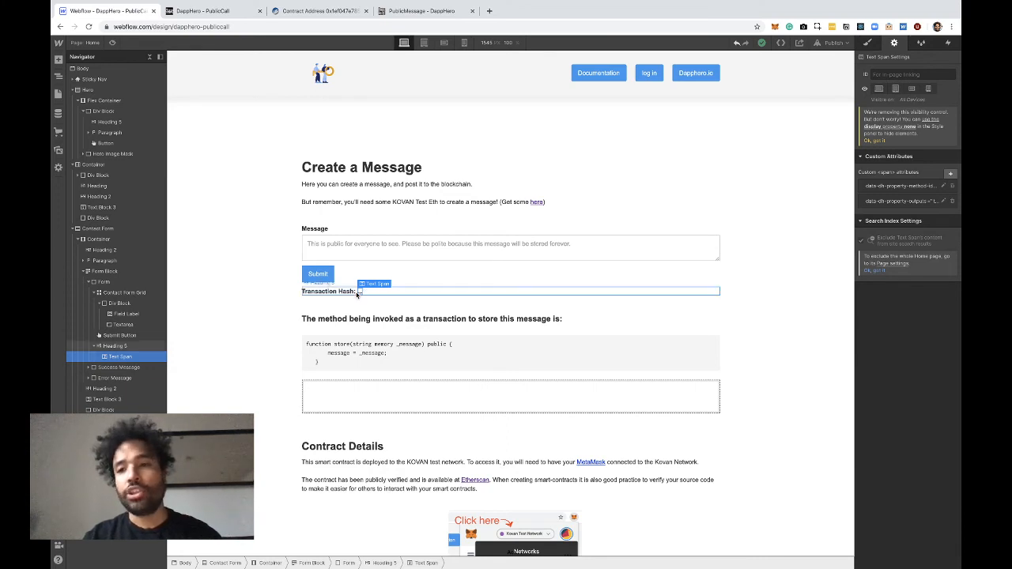
left_click(895, 187)
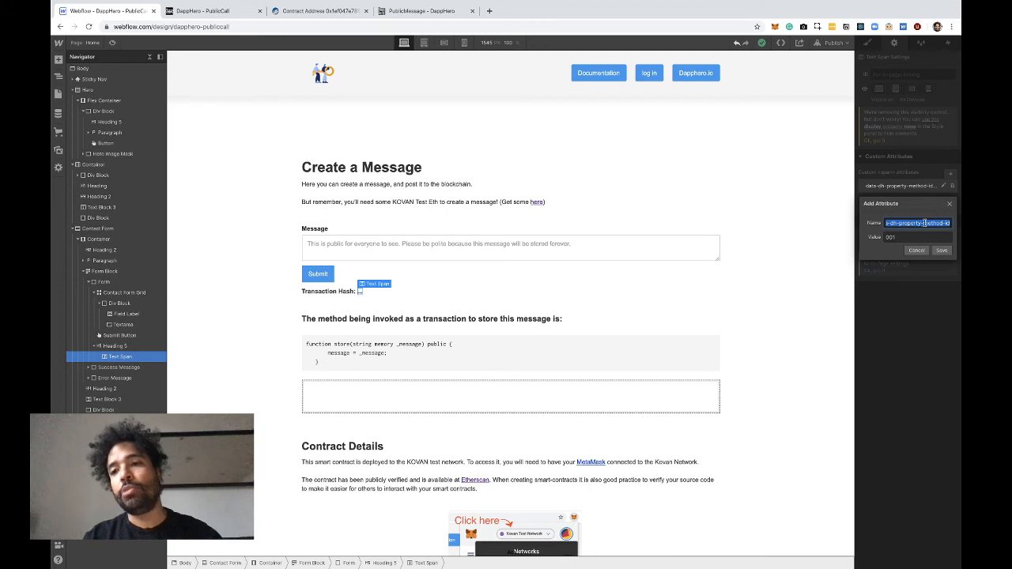
left_click(916, 250)
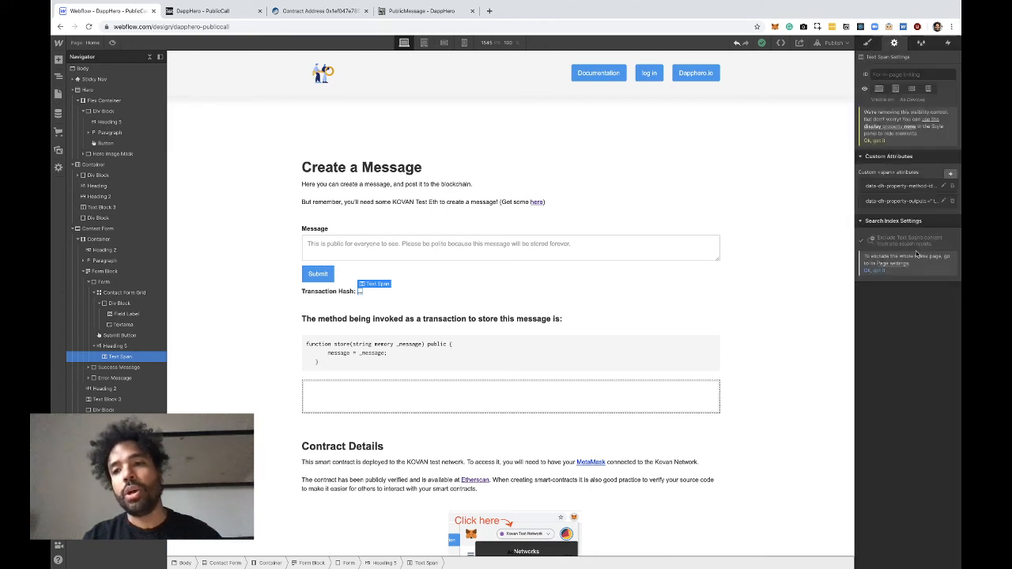
left_click(889, 203)
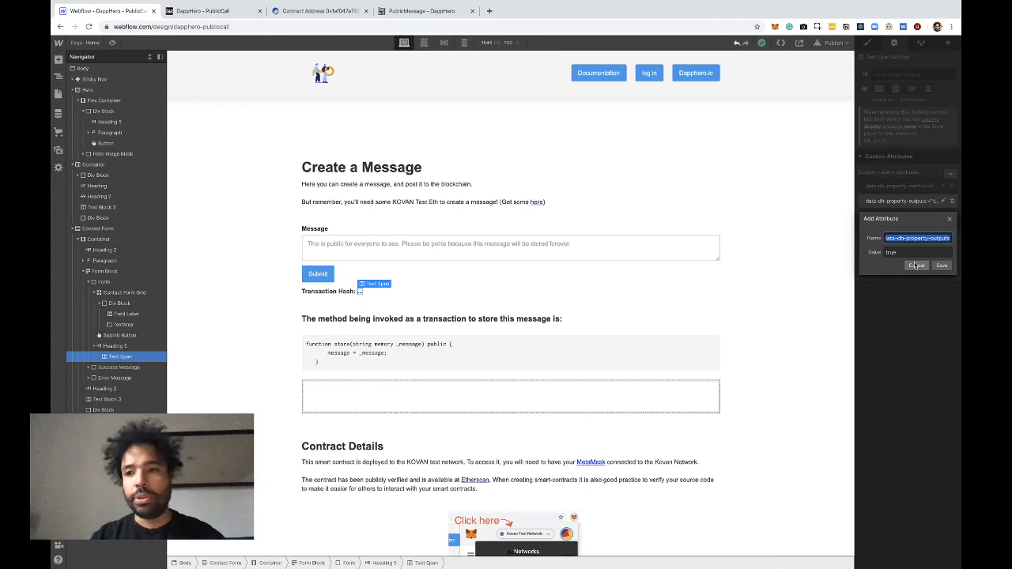
left_click(916, 265)
Reload the published PublicMessage site in the browser, and view the project's publish options in Webflow without publishing
scroll(779, 274, "down", 5)
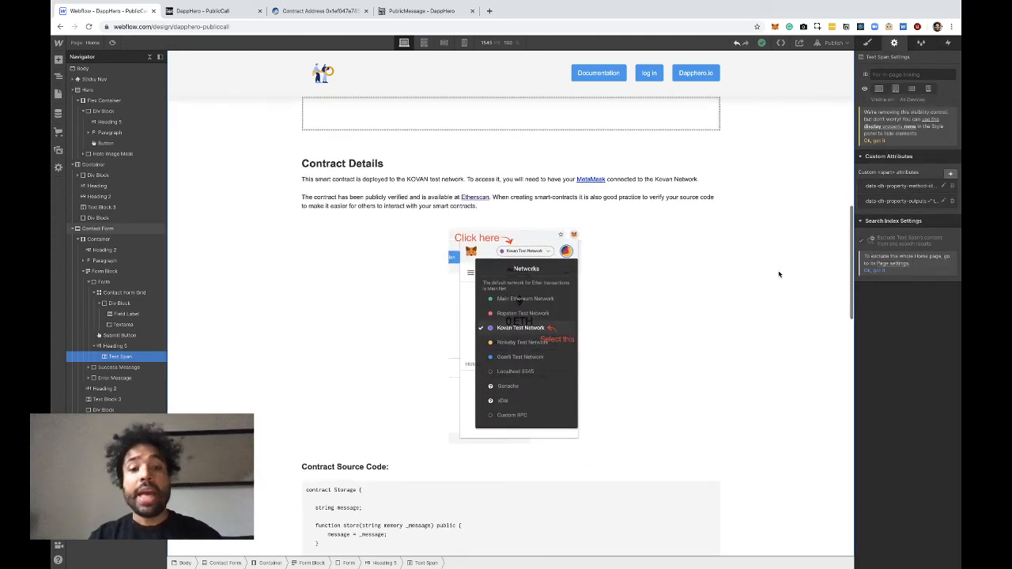
scroll(779, 274, "up", 4)
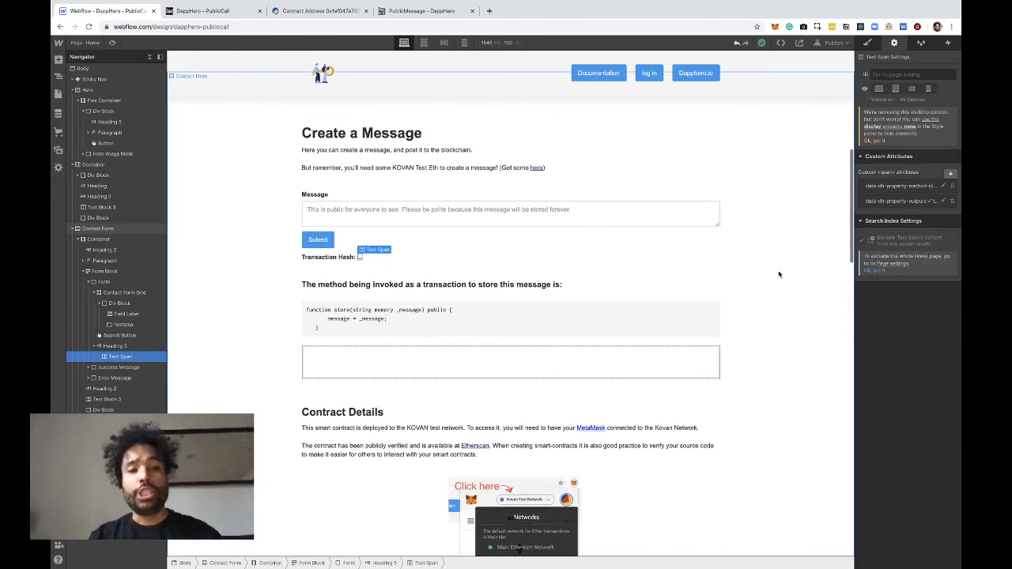
scroll(779, 275, "up", 4)
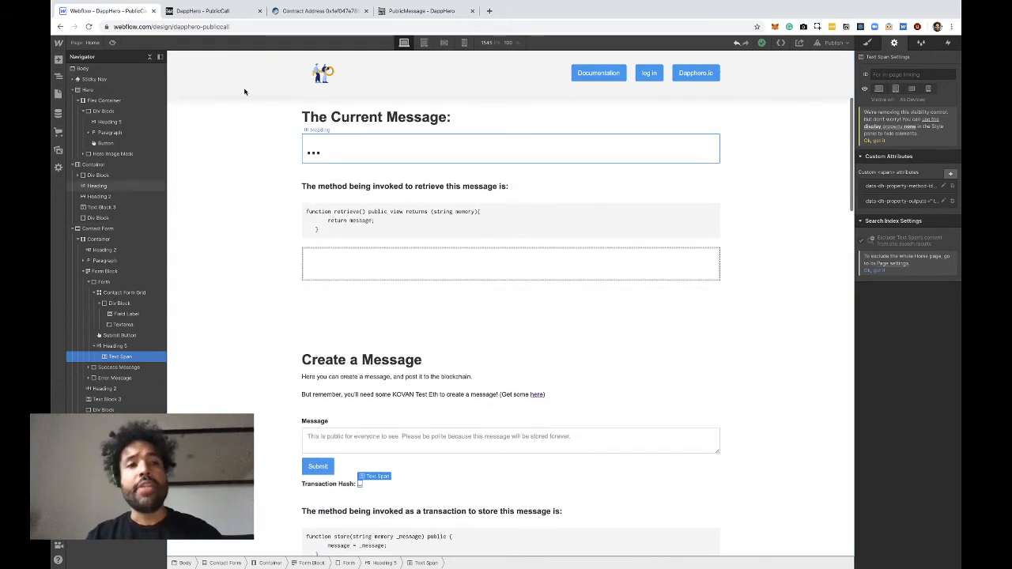
left_click(217, 14)
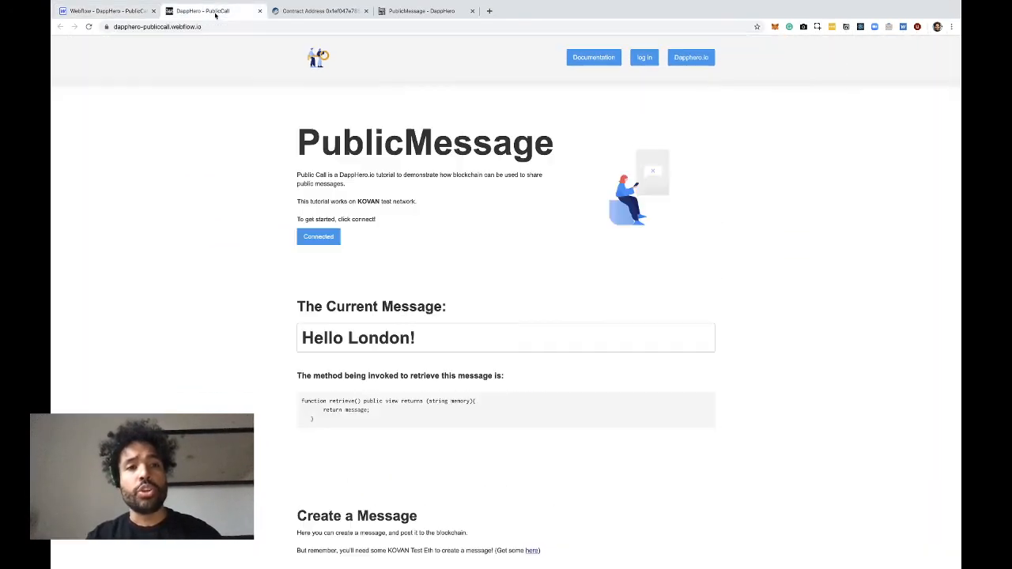
left_click(89, 26)
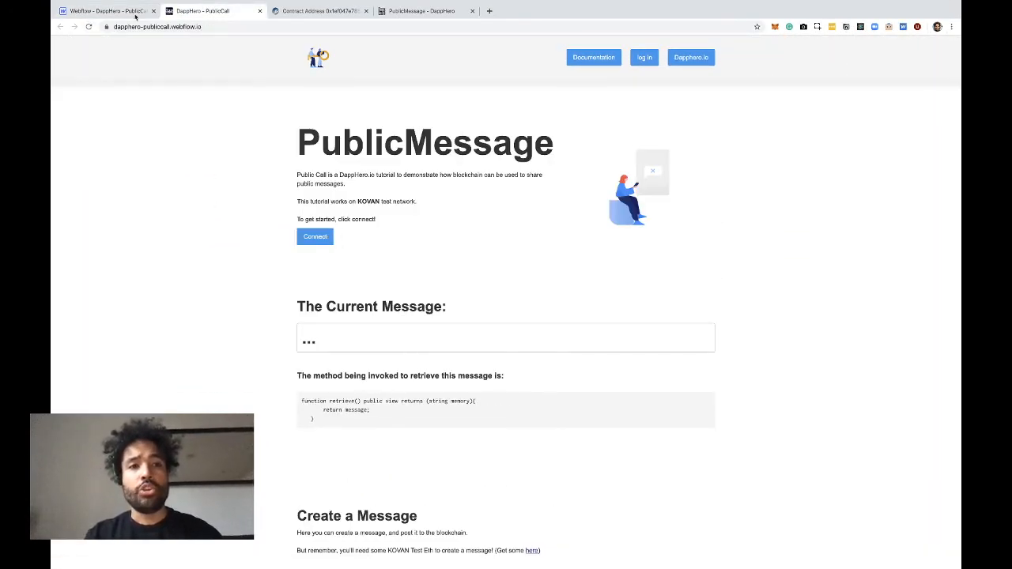
left_click(135, 15)
left_click(834, 42)
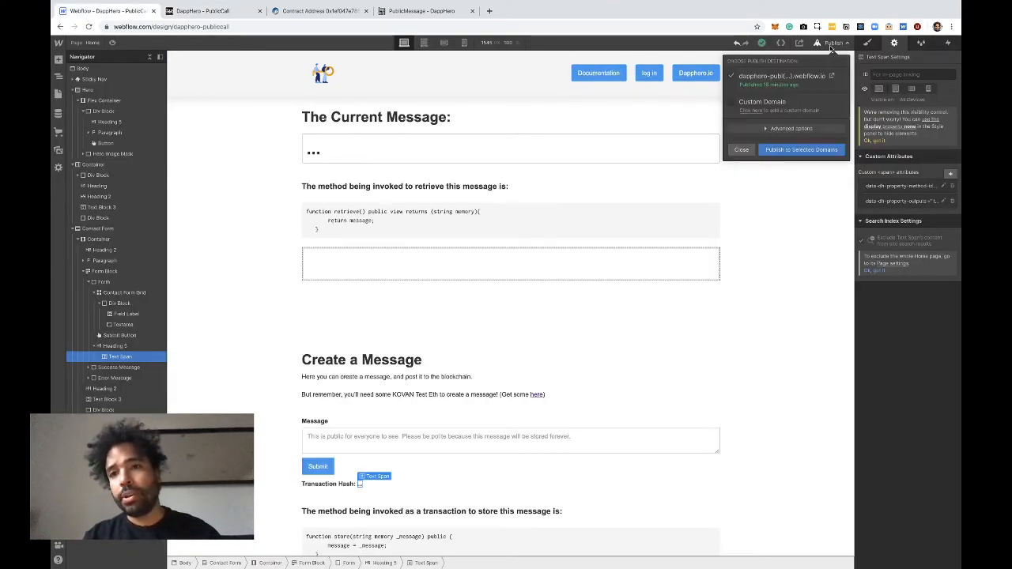
Return to the published PublicMessage site and review it from the current message to the Attributes and docs sections
left_click(212, 11)
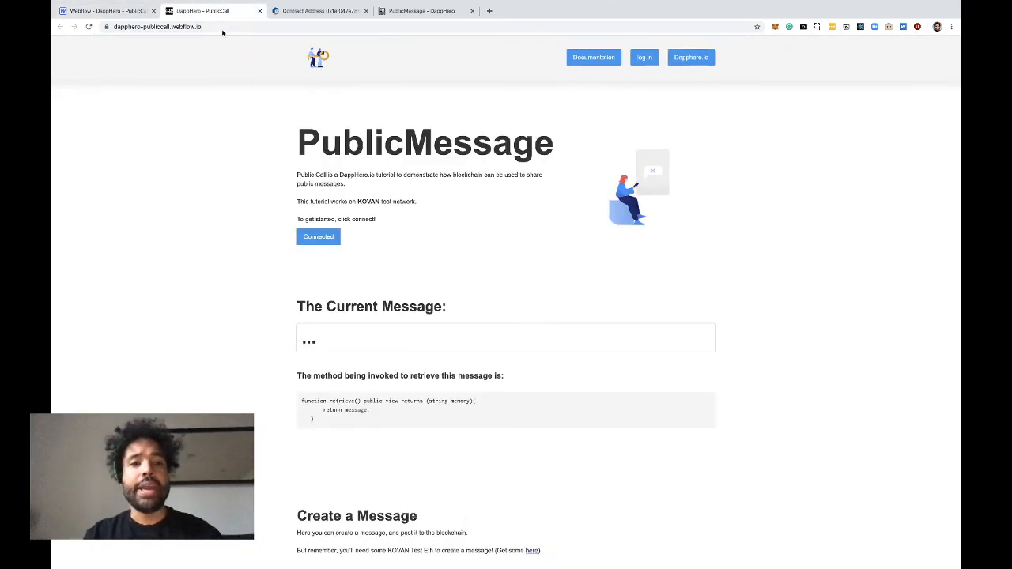
scroll(307, 198, "down", 5)
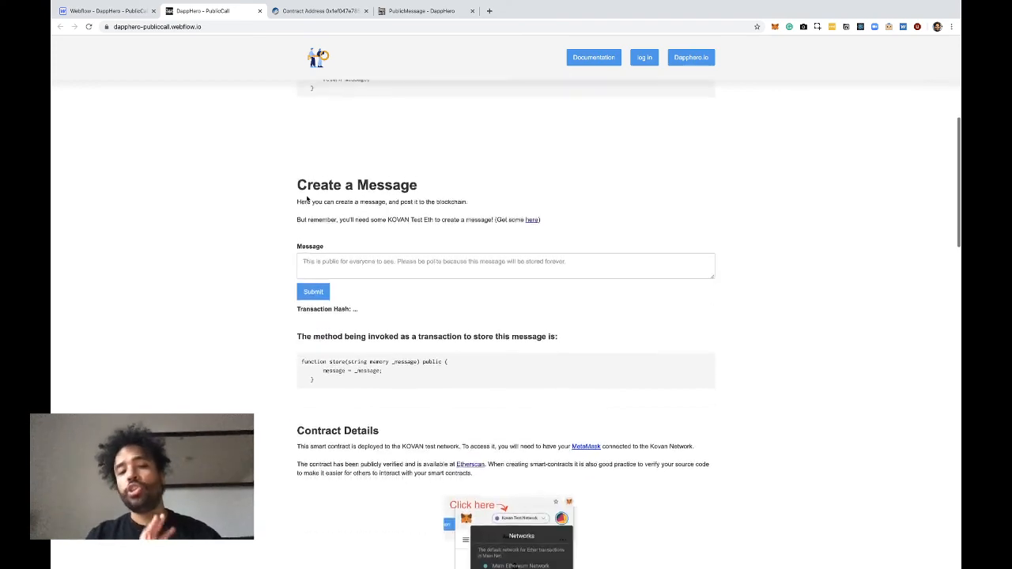
scroll(308, 198, "down", 5)
scroll(308, 198, "up", 2)
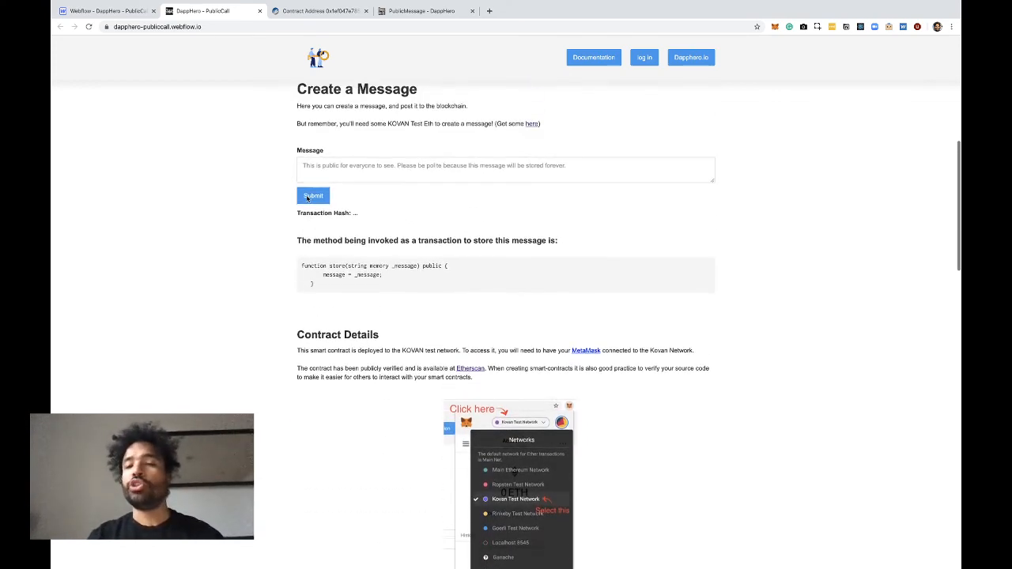
scroll(307, 198, "up", 4)
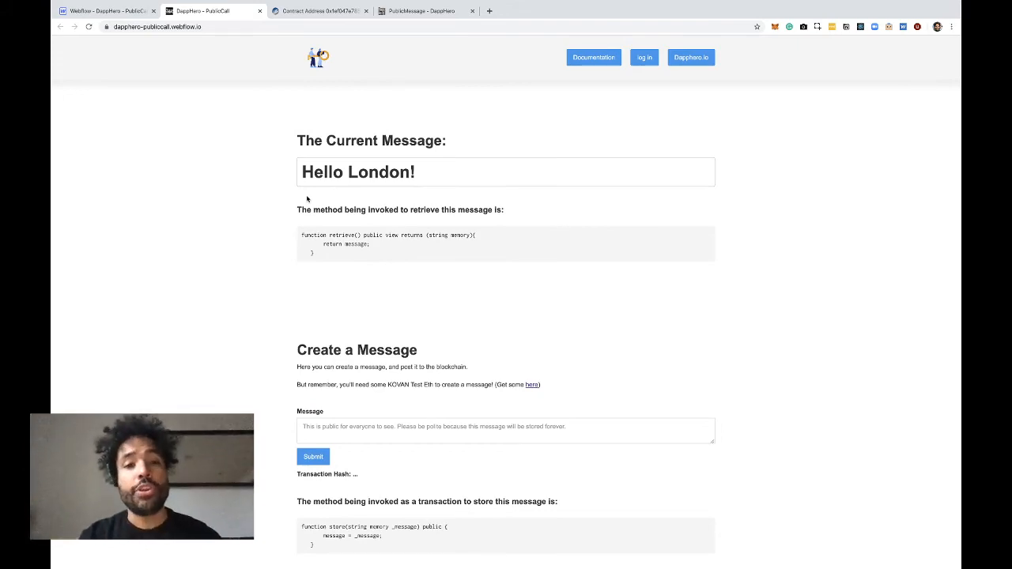
scroll(308, 199, "down", 15)
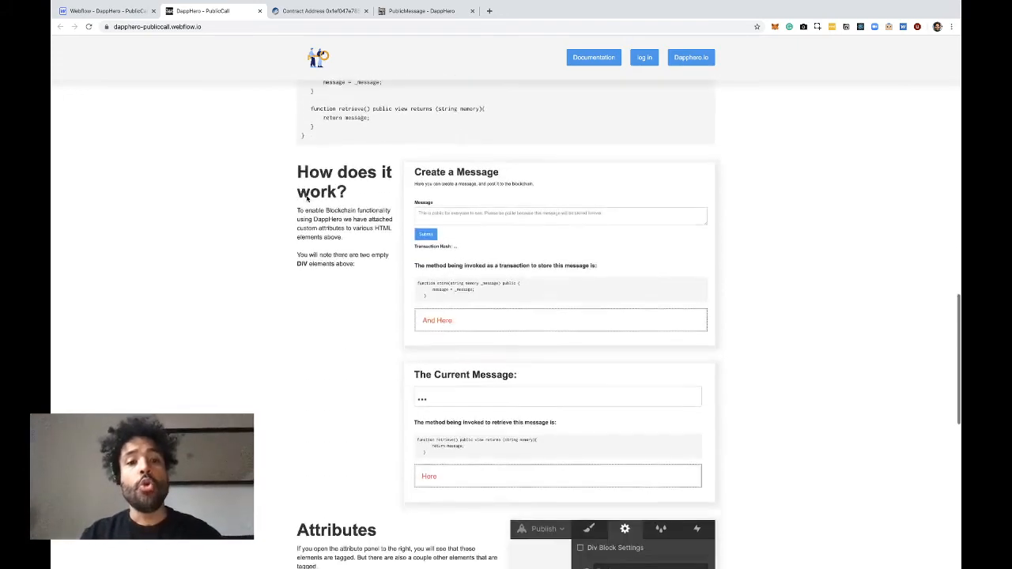
scroll(308, 198, "down", 1)
scroll(307, 199, "down", 3)
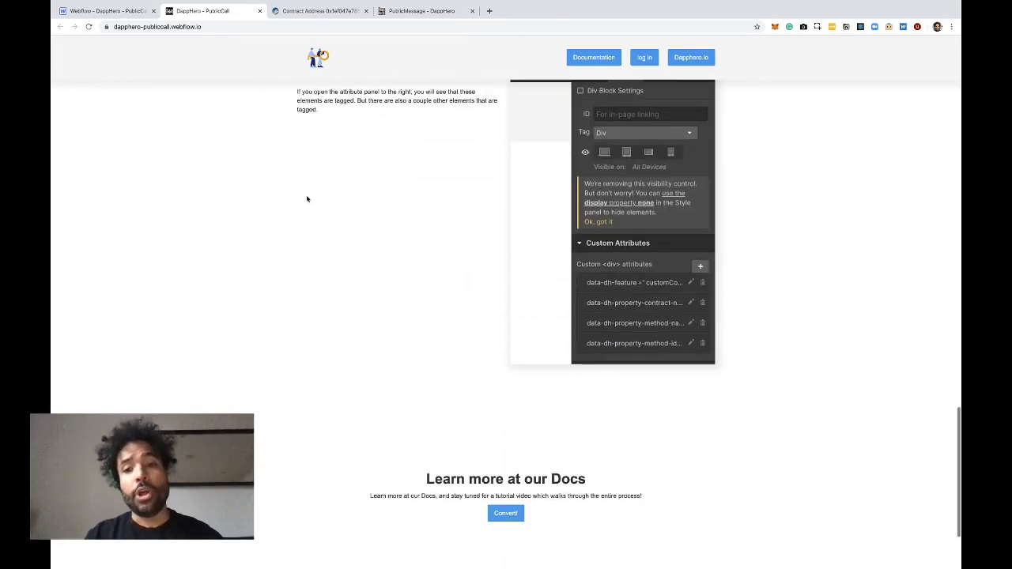
Review the published PublicMessage page from its opening heading down to the docs section and footer links
scroll(308, 199, "down", 2)
scroll(308, 199, "up", 20)
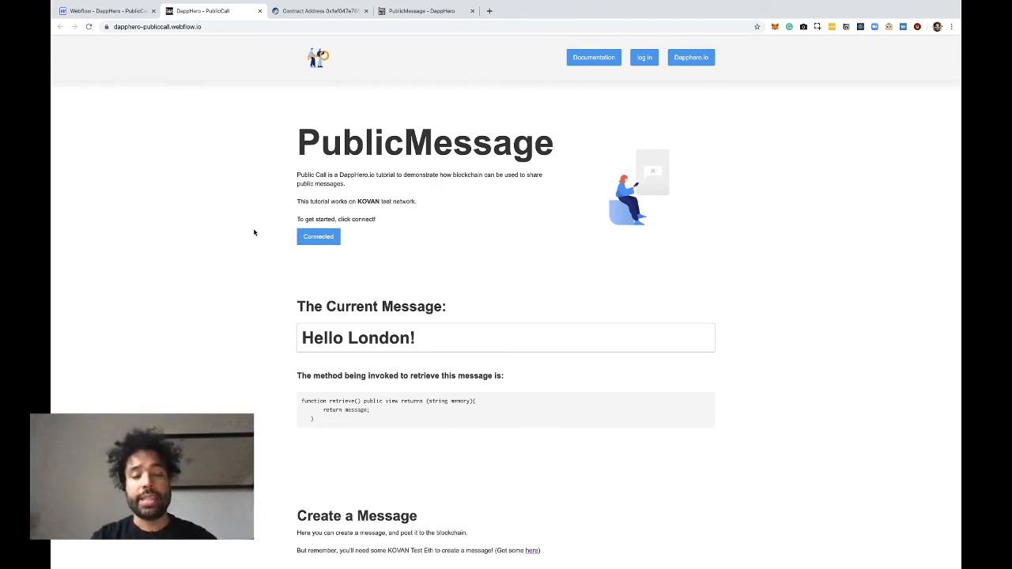
scroll(253, 228, "down", 15)
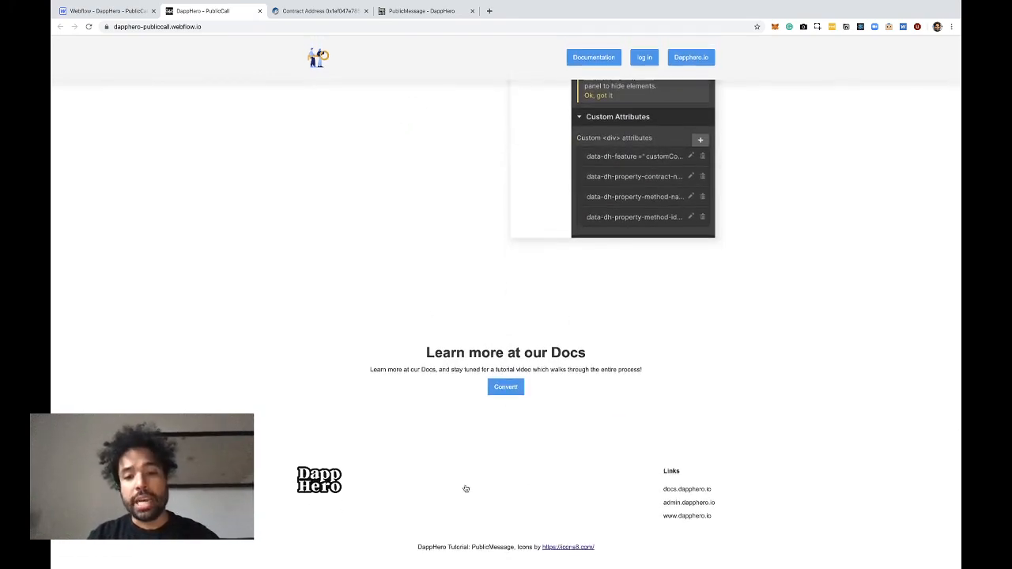
scroll(509, 363, "up", 15)
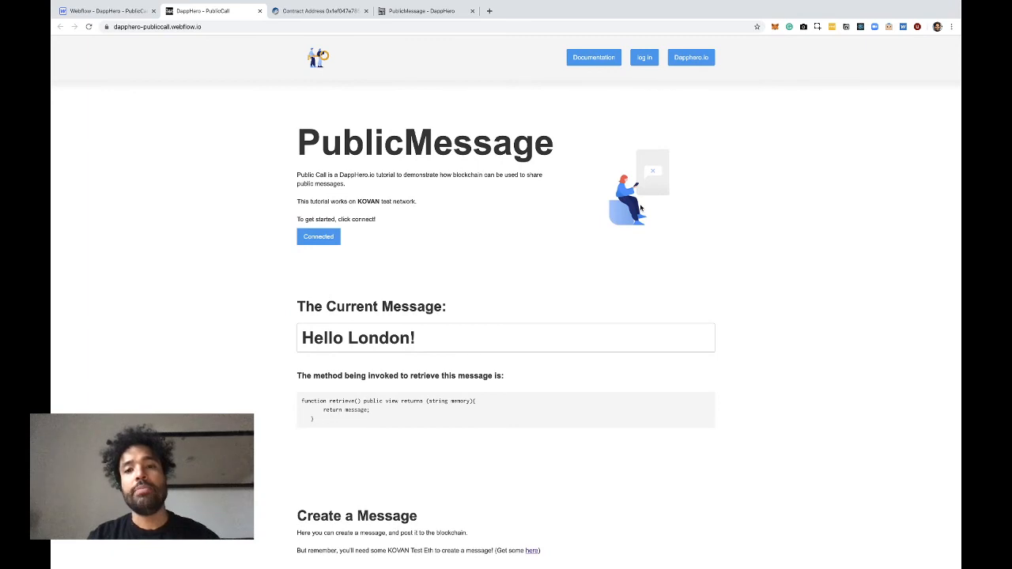
In the Webflow project, open the Home page settings and examine the DappHero script before the </body> tag, closing them without changes
left_click(126, 11)
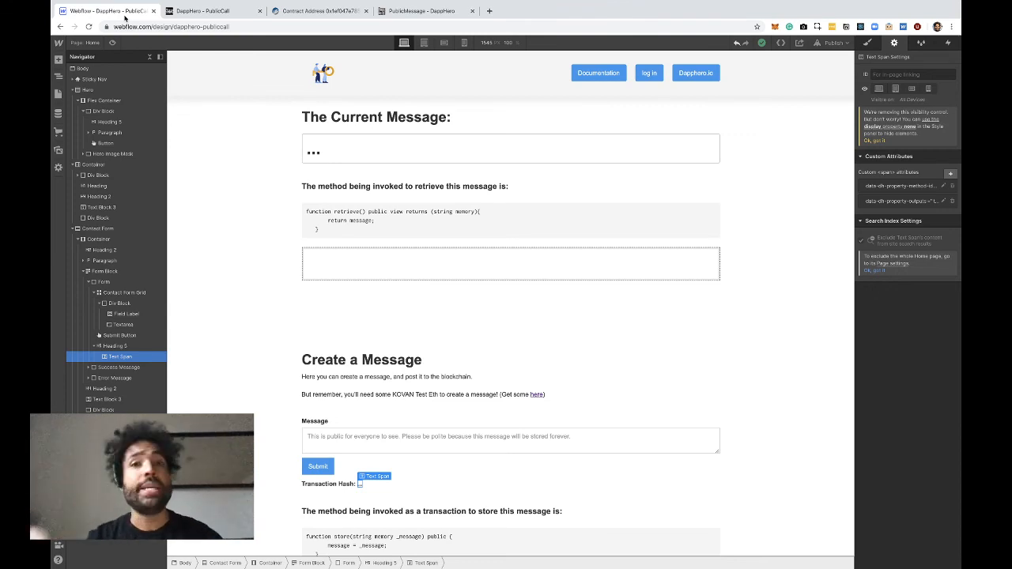
scroll(350, 178, "up", 3)
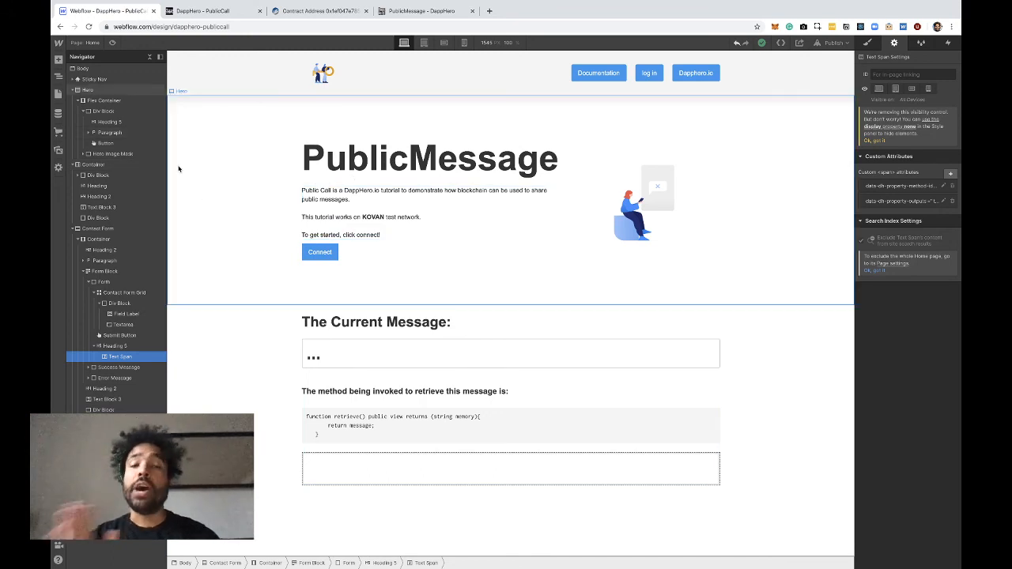
left_click(80, 45)
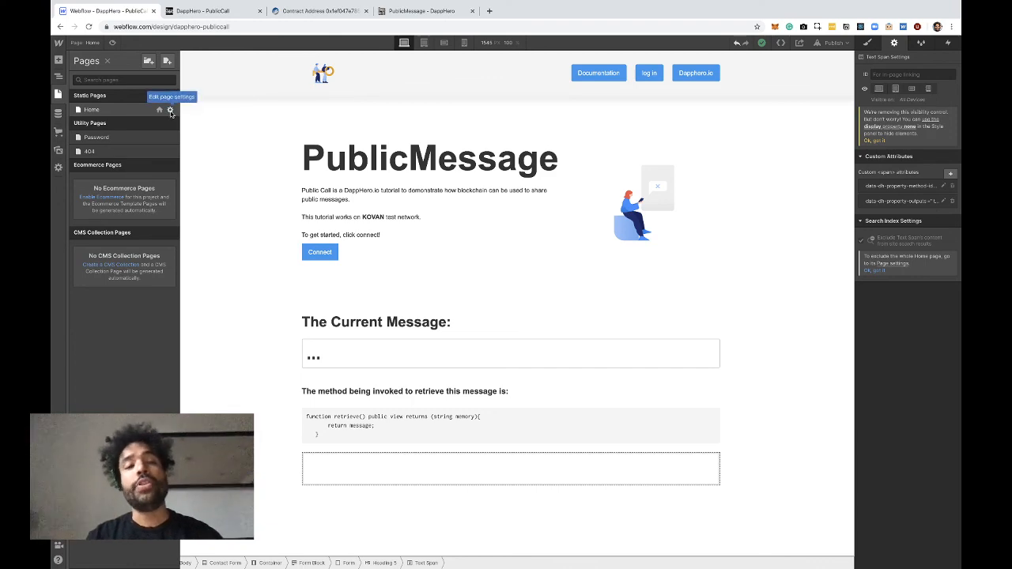
left_click(169, 112)
scroll(292, 364, "down", 10)
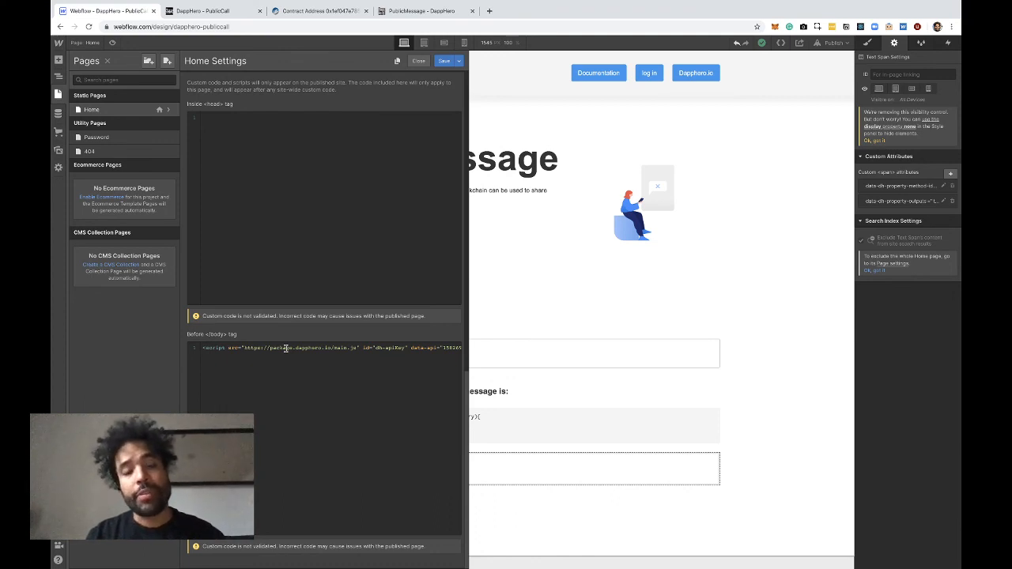
triple_click(287, 348)
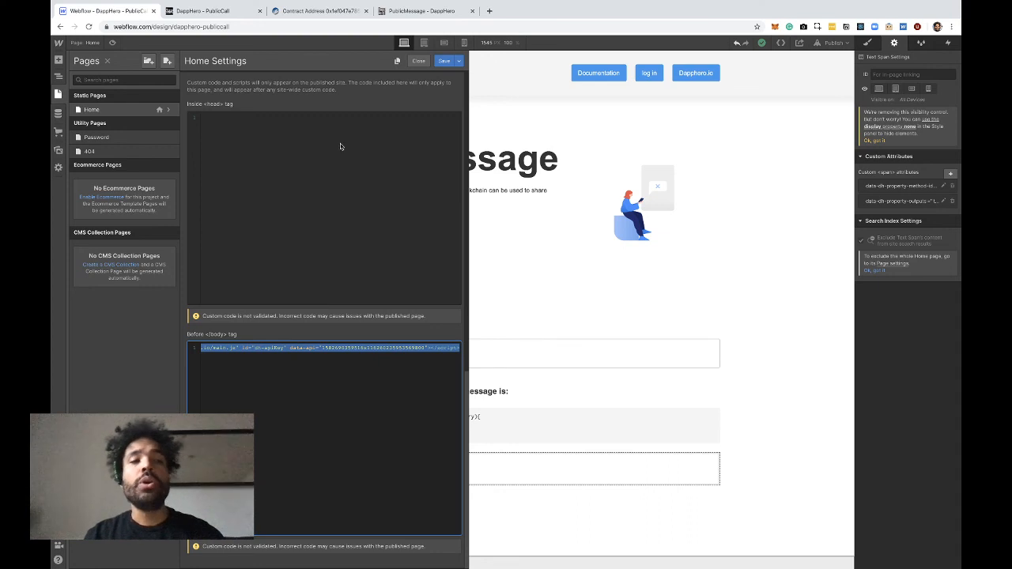
left_click(525, 316)
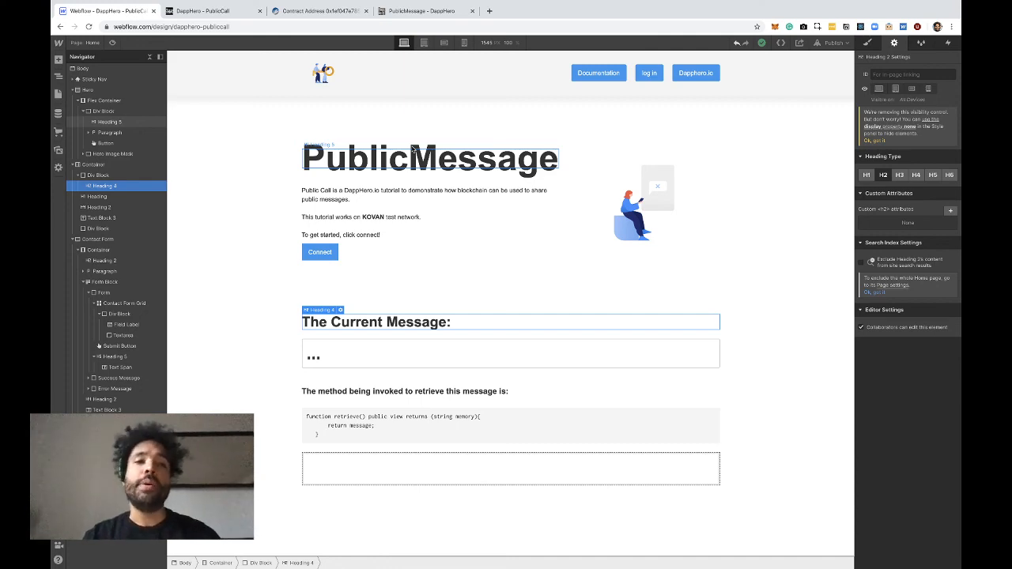
key("super+Tab")
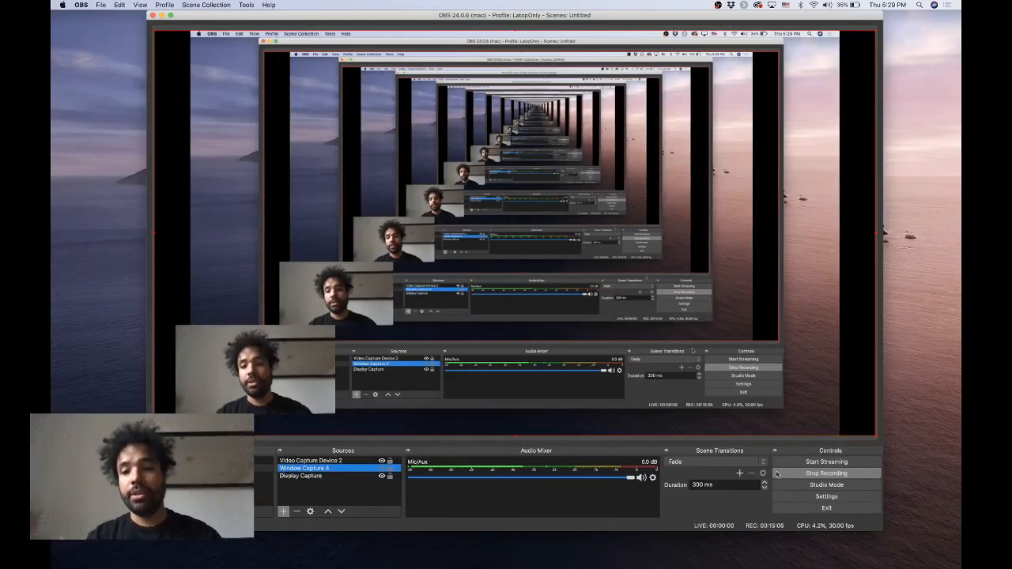